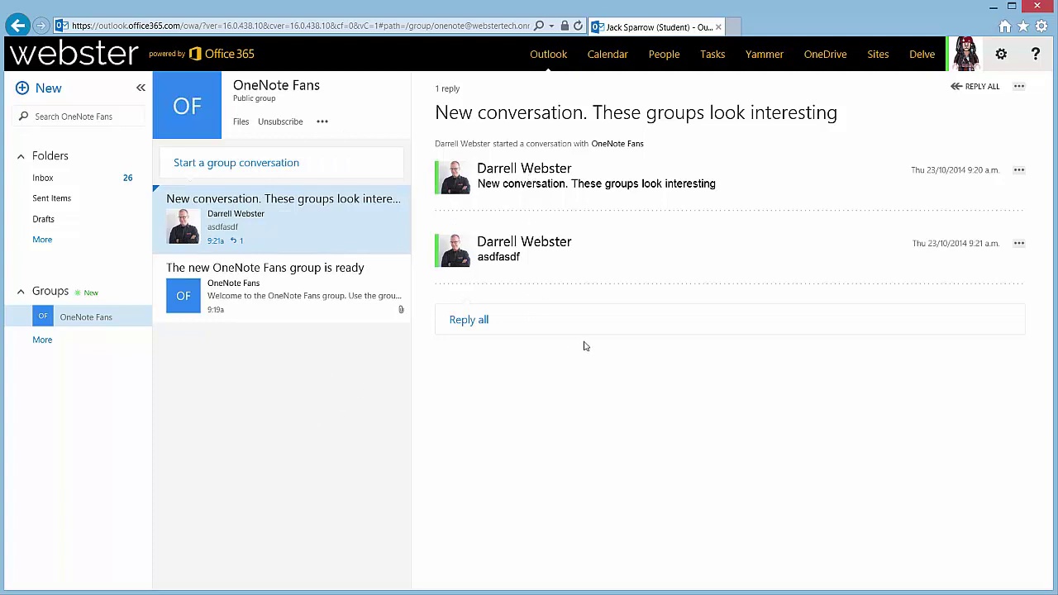
Reply to all in the "New conversation. These groups look interesting" thread with "l;kuai" and refresh the page
left_click(666, 328)
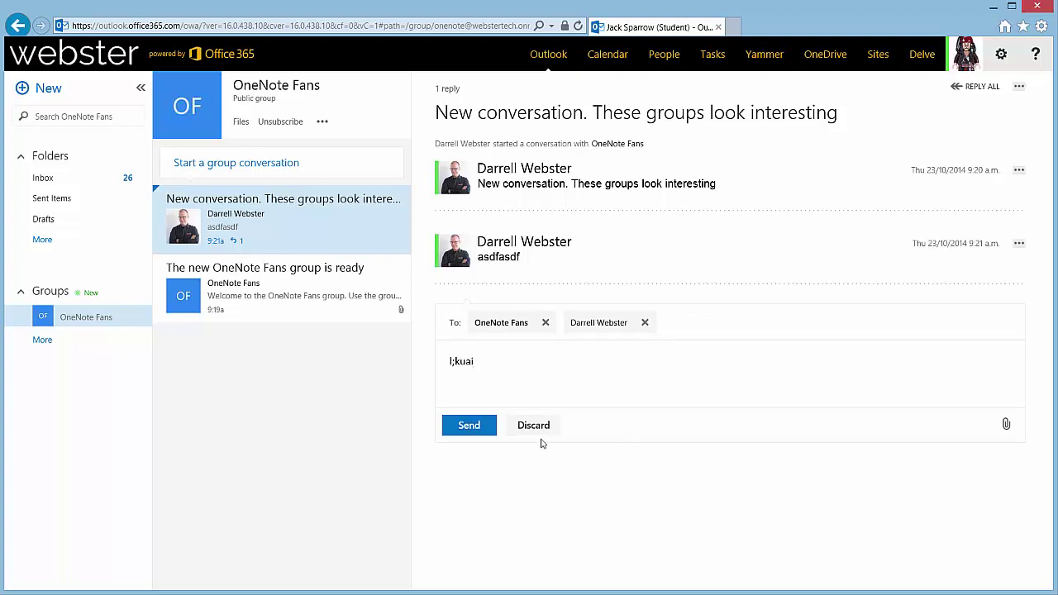
left_click(479, 427)
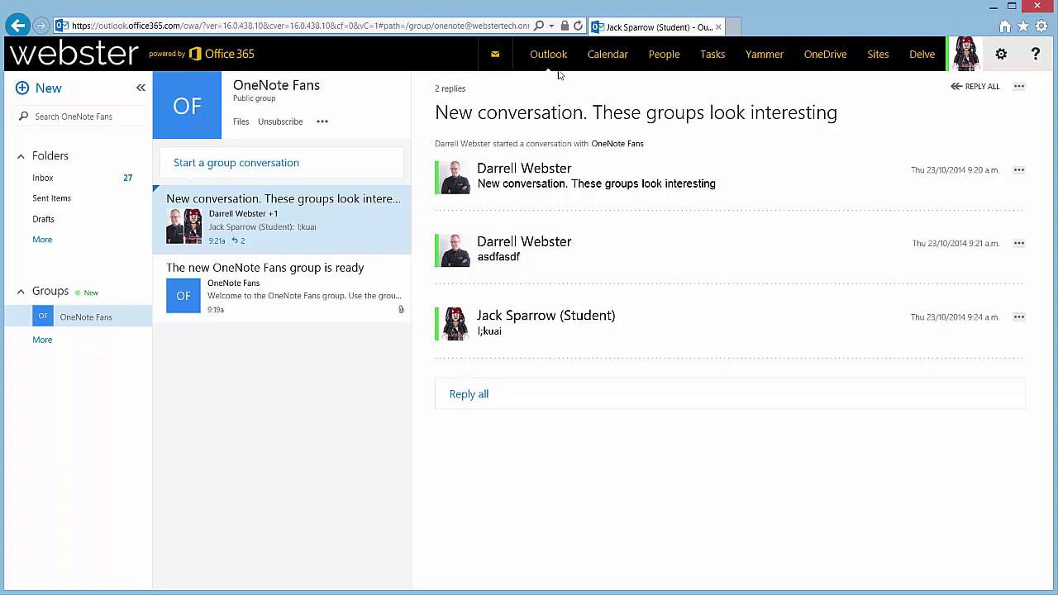
left_click(578, 26)
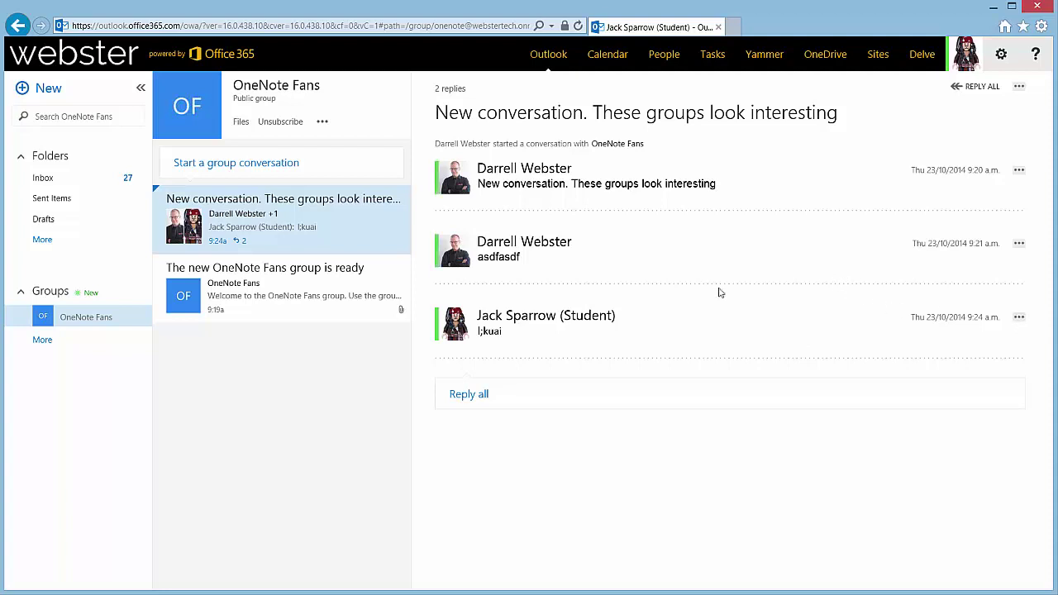
Expand the "New conversation. These groups look interesting" thread in the Inbox to read the group's messages
left_click(58, 184)
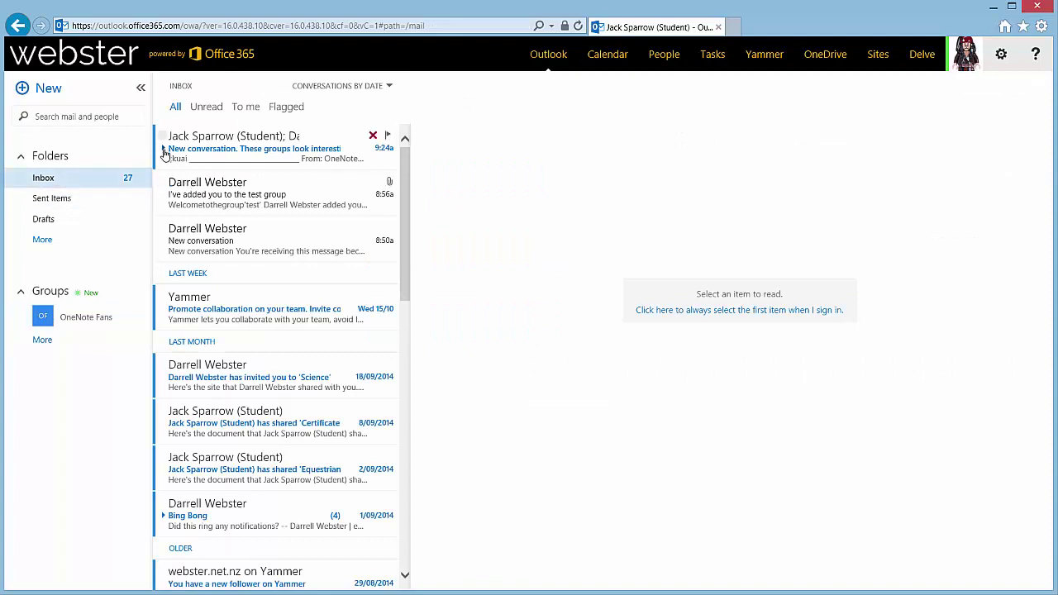
left_click(164, 150)
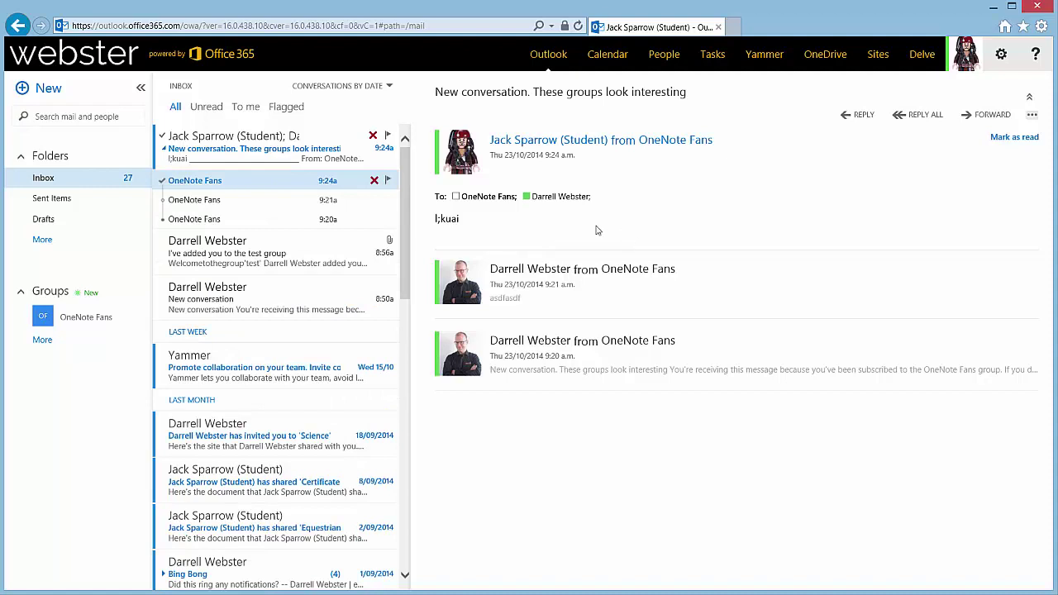
Return to the OneNote Fans group and check which actions are offered for the two newest replies
left_click(98, 323)
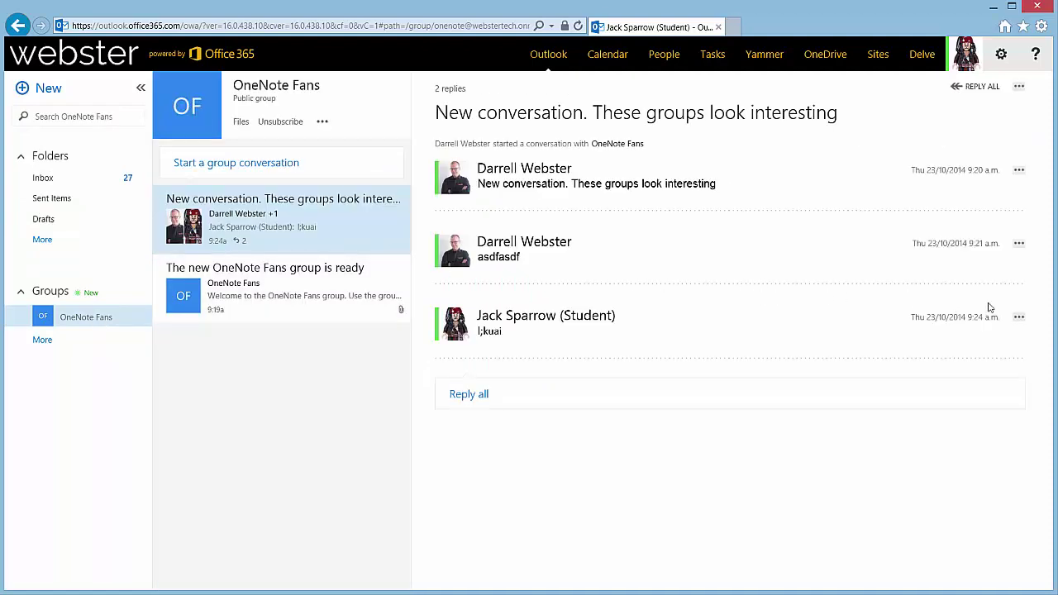
left_click(1019, 318)
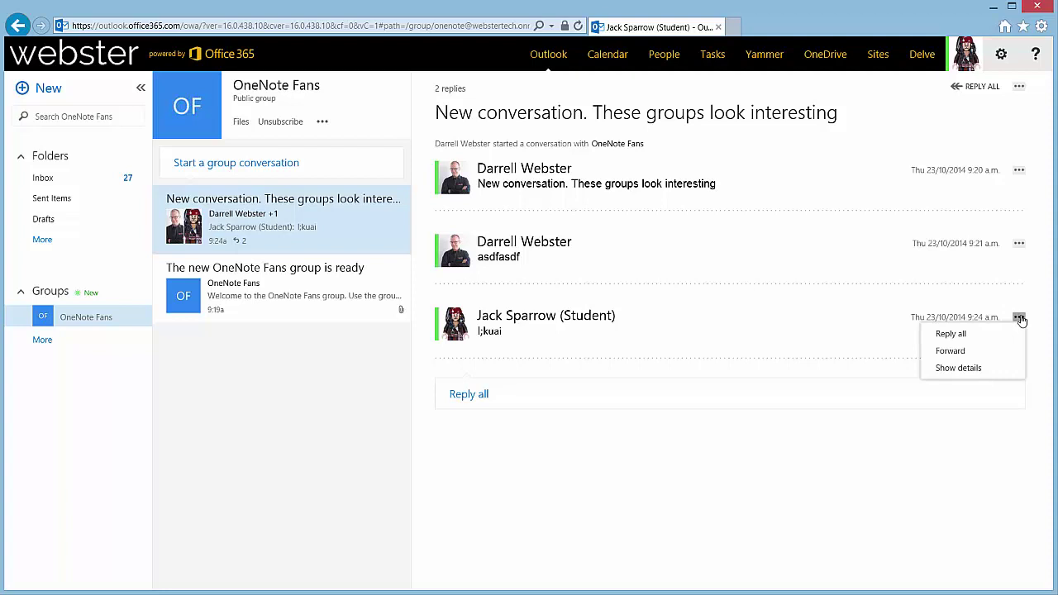
left_click(833, 245)
left_click(1019, 246)
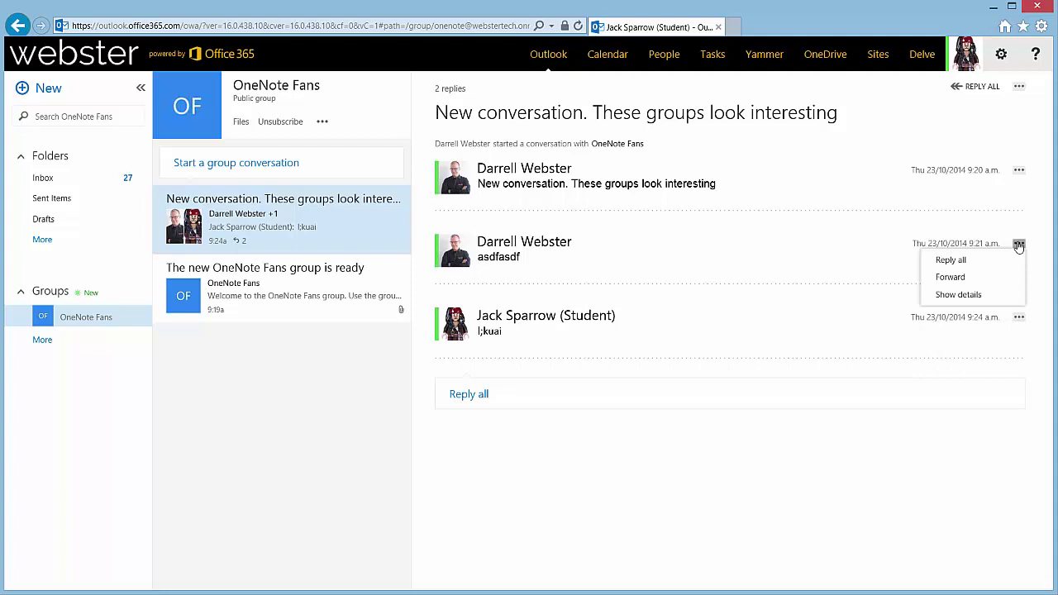
left_click(767, 246)
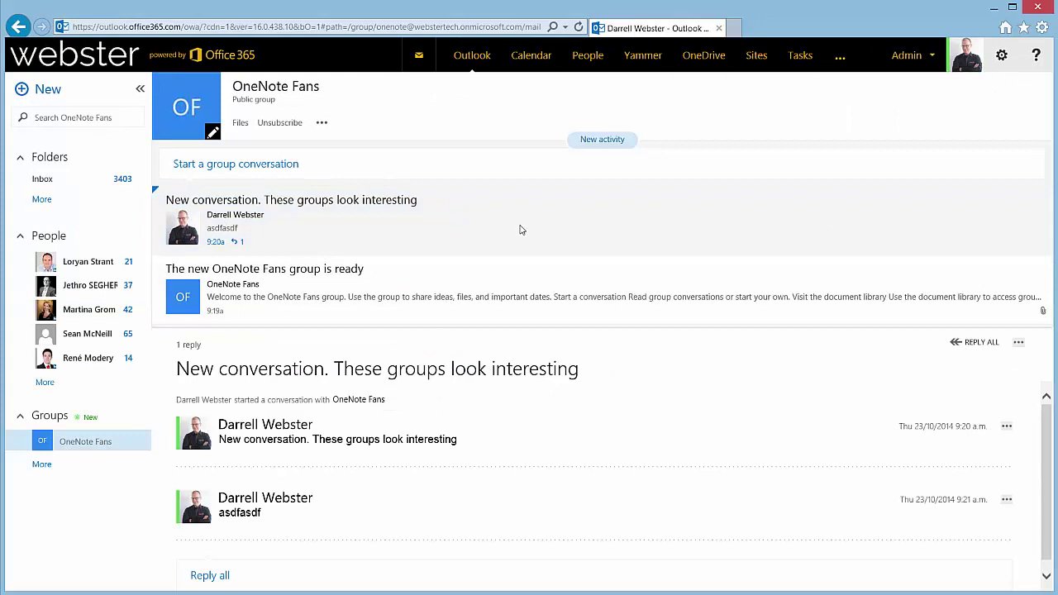
Look through the options available for the OneNote Fans group and the mail settings in the group owner's account
left_click(323, 124)
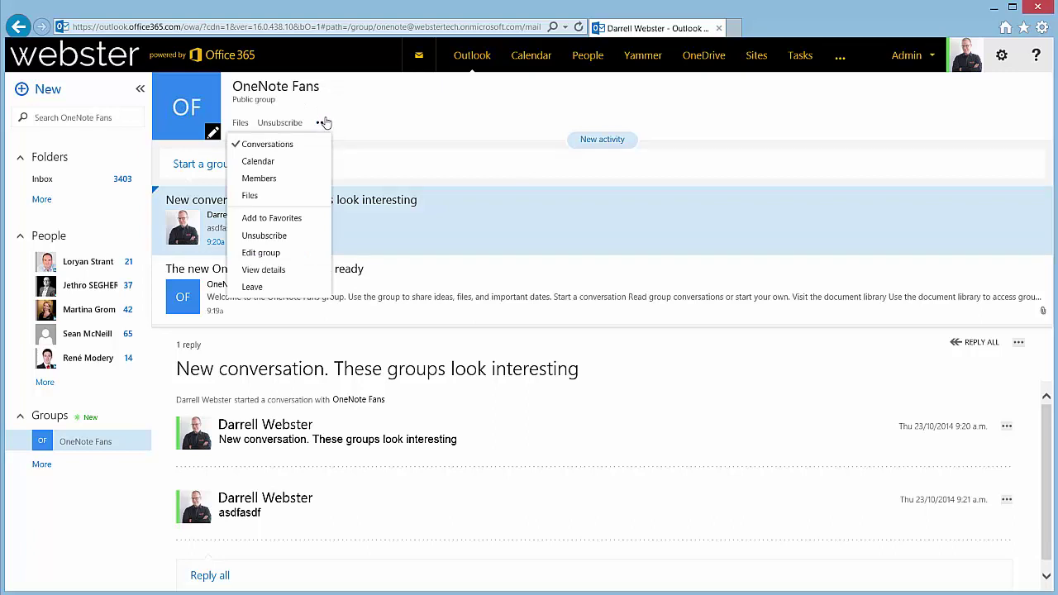
left_click(355, 106)
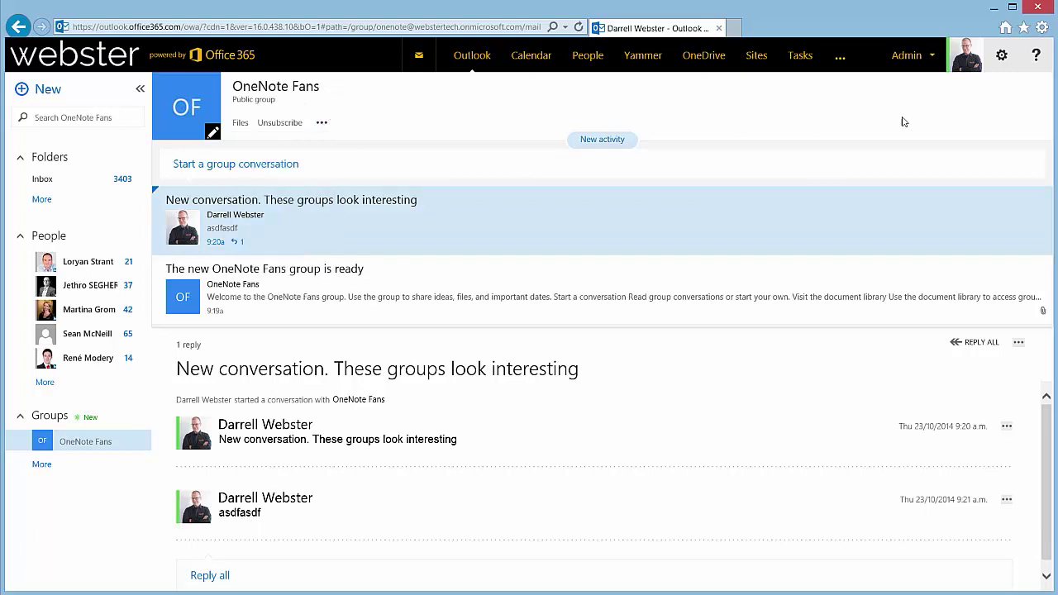
left_click(1002, 57)
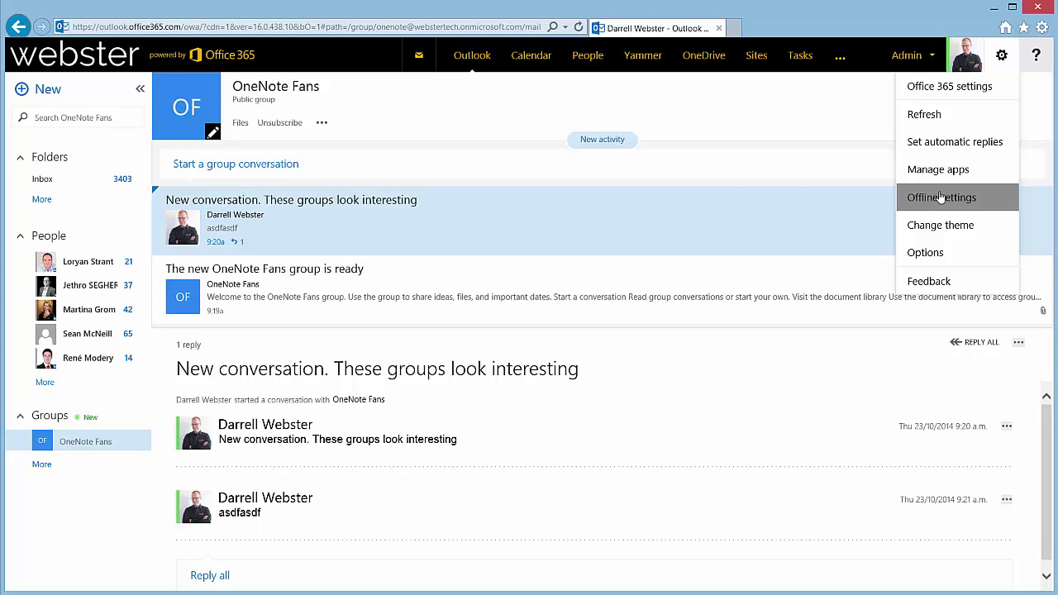
left_click(769, 354)
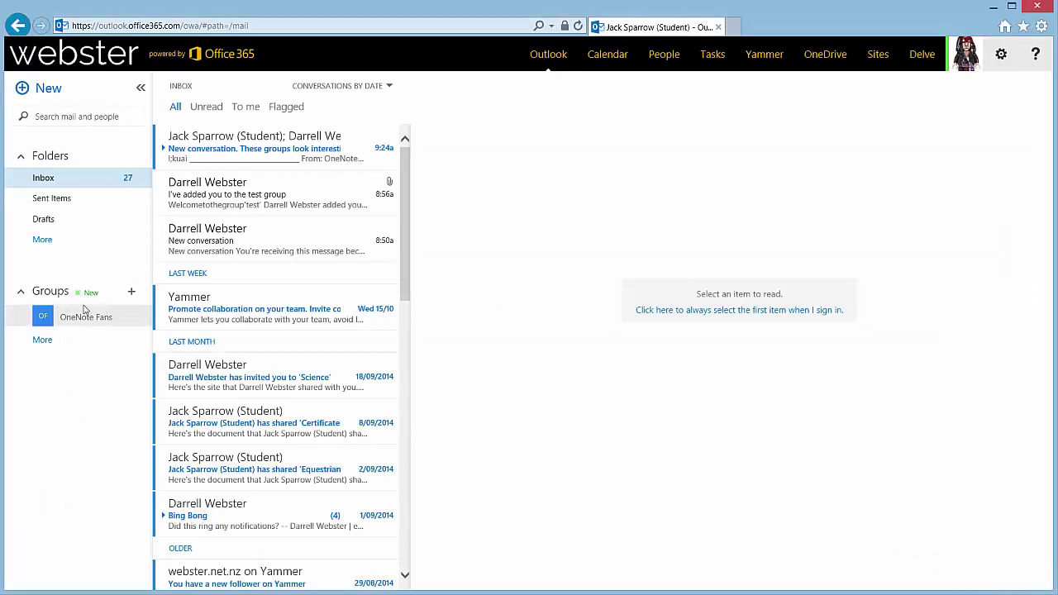
Open the OneNote Fans group and view its details, including its description and group links
left_click(86, 320)
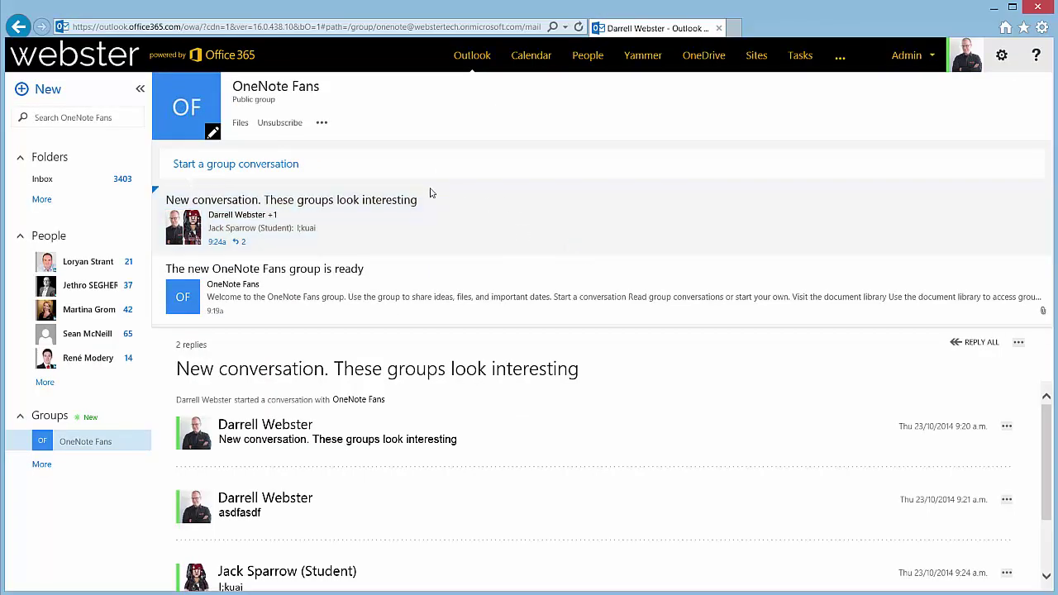
left_click(323, 124)
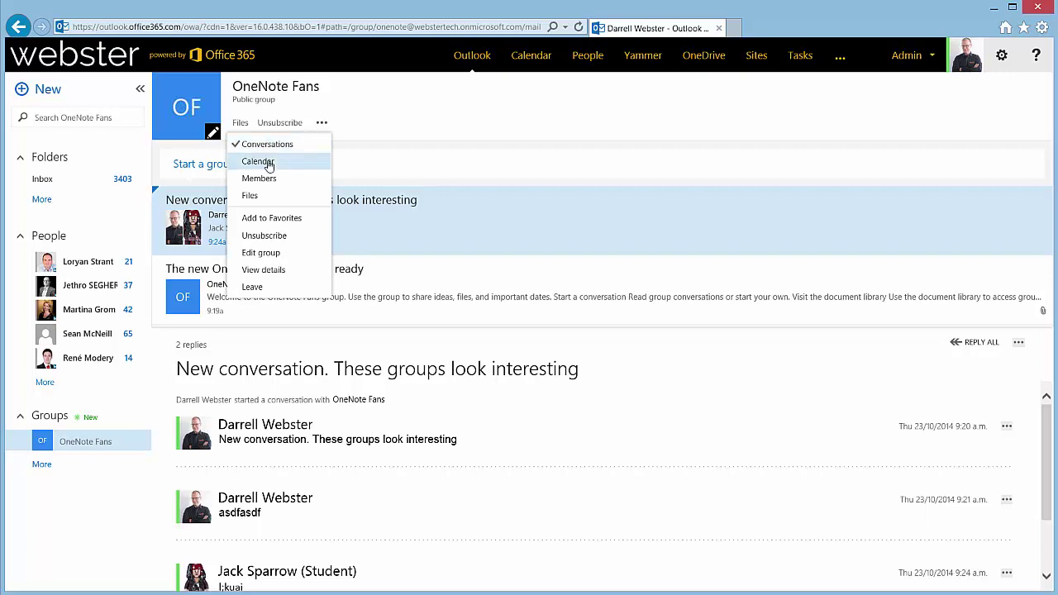
left_click(281, 276)
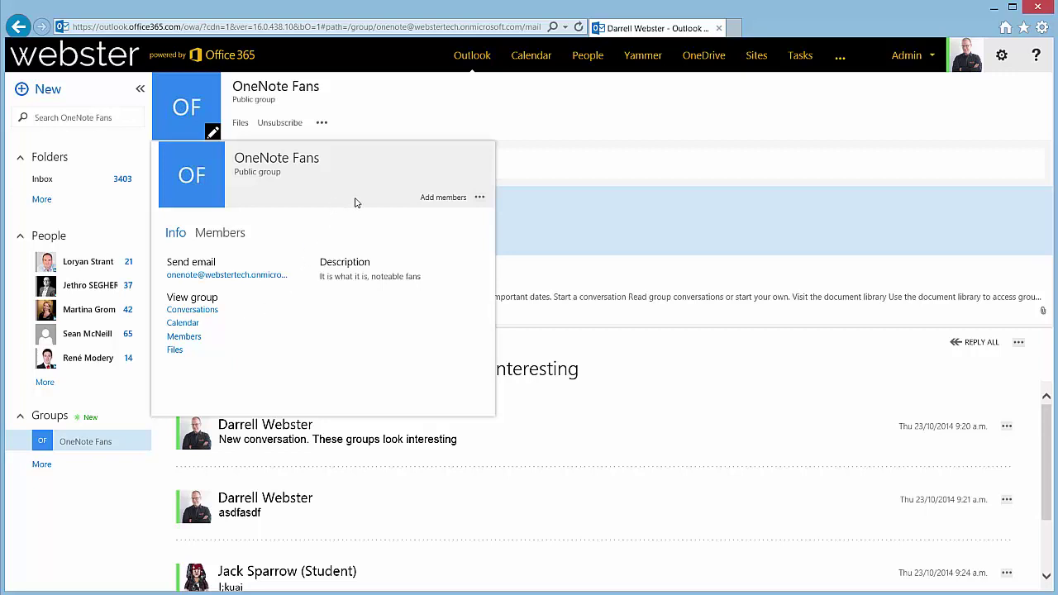
left_click(411, 121)
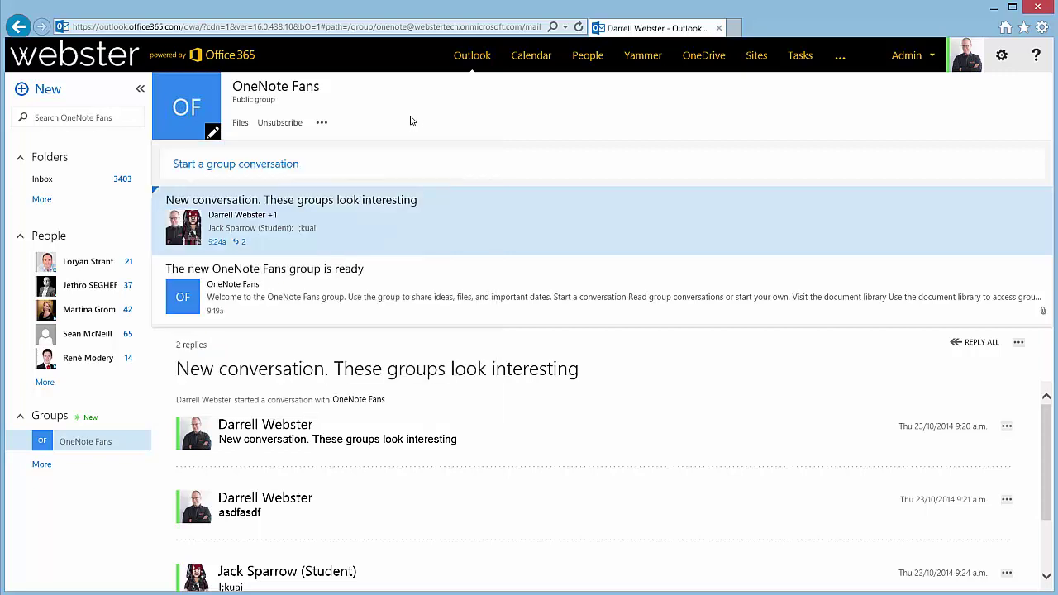
Change the OneNote Fans group photo to "OneNote Water Cooler-logo-tn.png" from the Logos folder, let people outside the organization email the group, and save
left_click(213, 134)
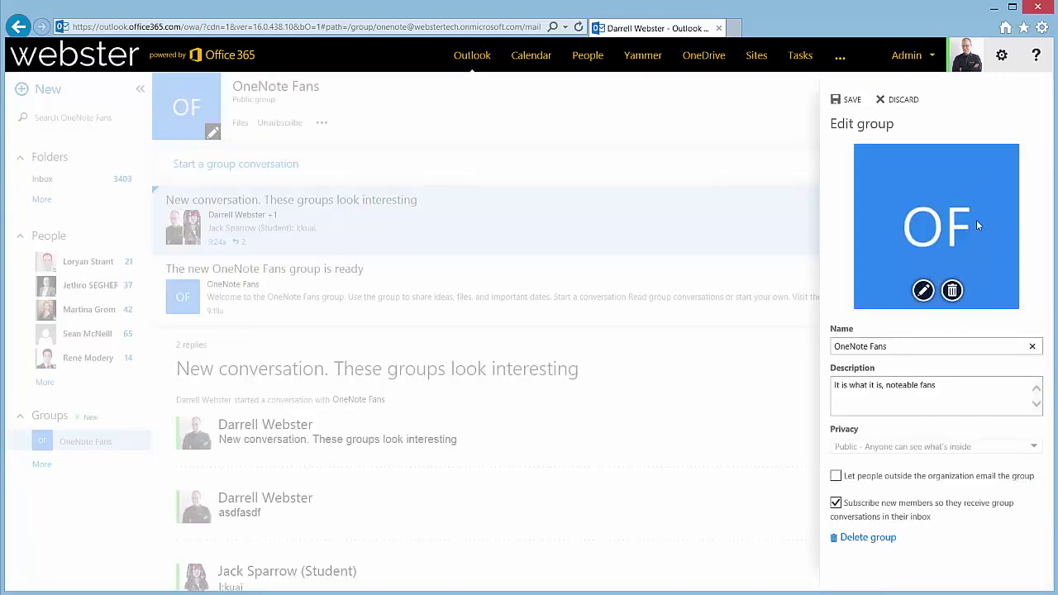
left_click(923, 291)
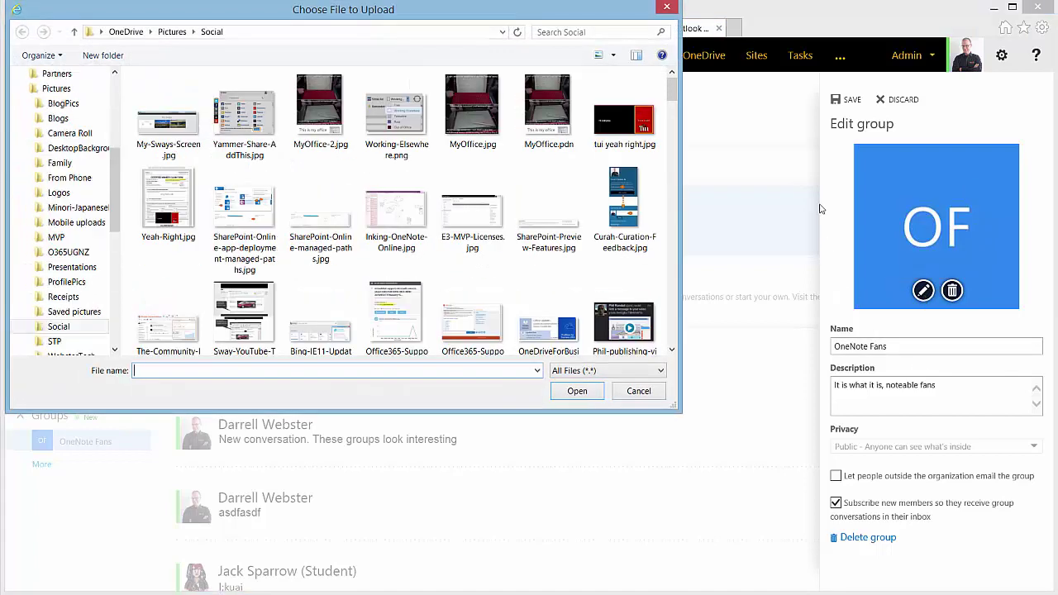
mouse_move(111, 197)
left_mouse_down()
mouse_move(113, 105)
mouse_move(114, 187)
left_mouse_up()
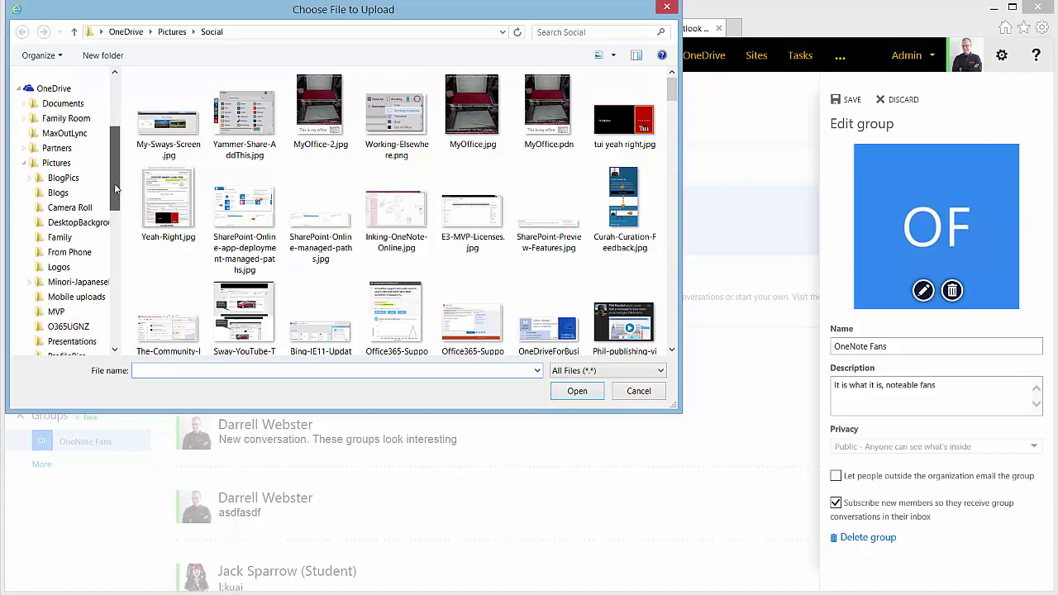
left_click(72, 267)
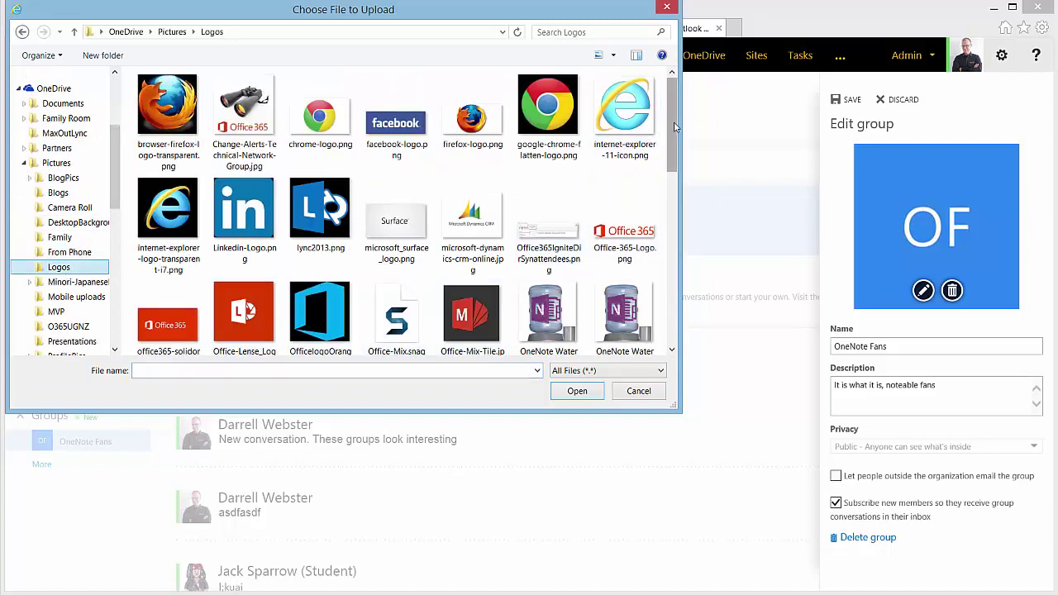
left_click_drag(671, 153, 671, 197)
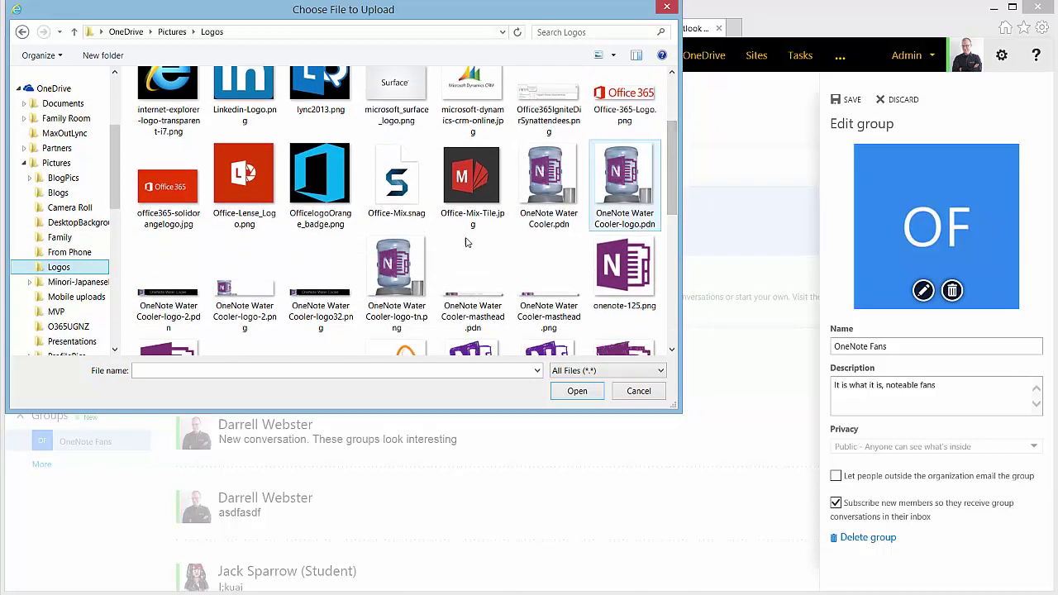
left_click(407, 269)
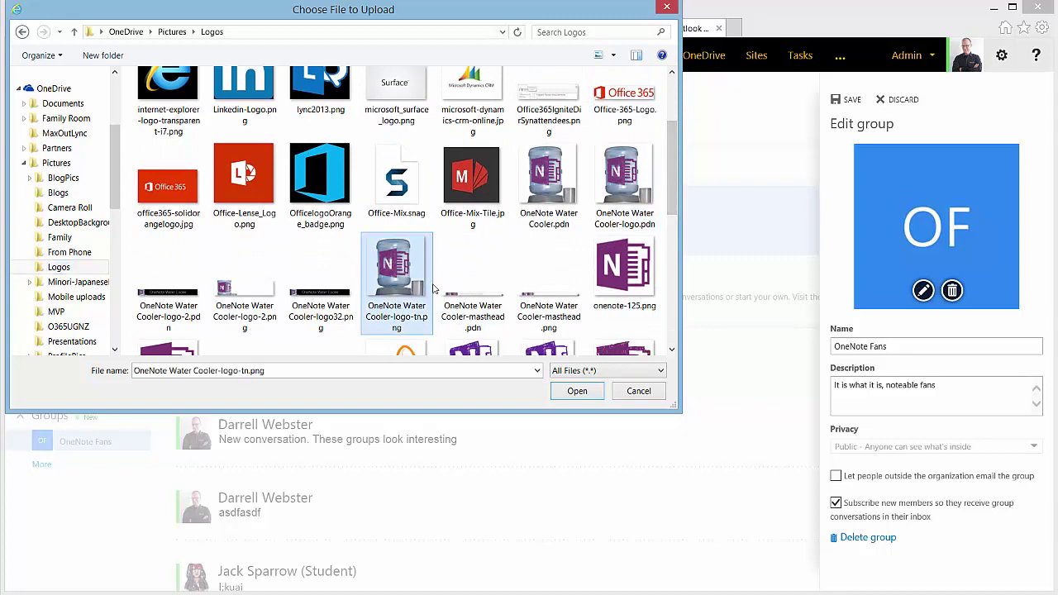
left_click(579, 391)
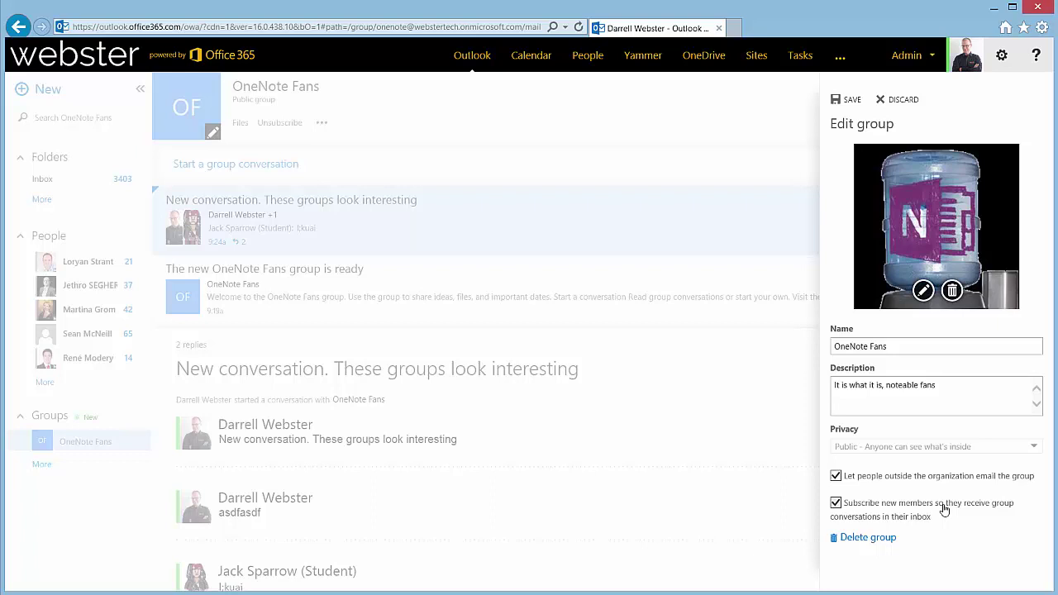
left_click(836, 477)
left_click(852, 101)
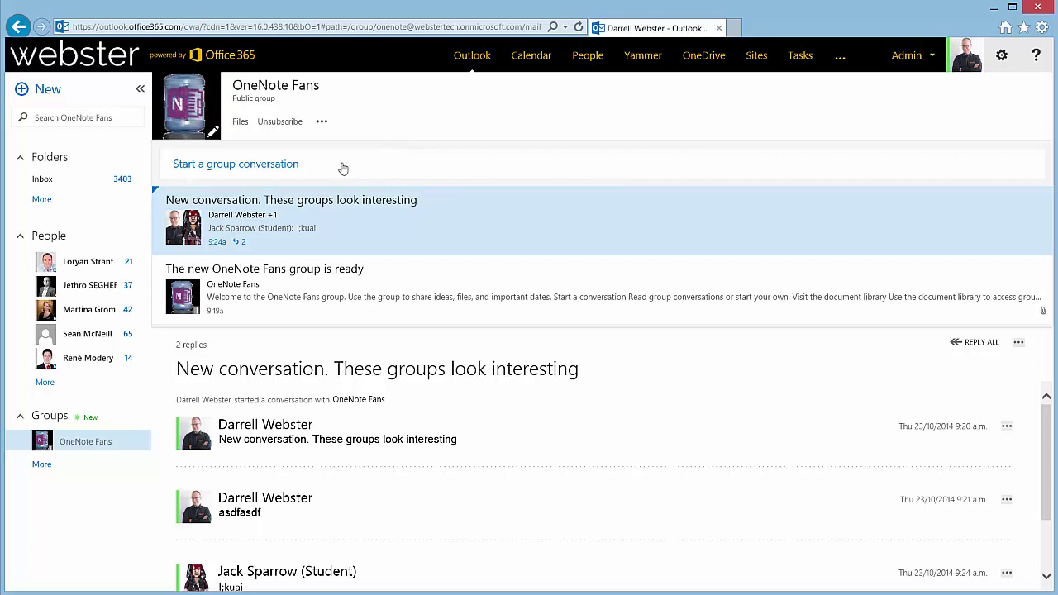
Start a new group conversation in OneNote Fans and add the student account as an extra recipient
left_click(236, 166)
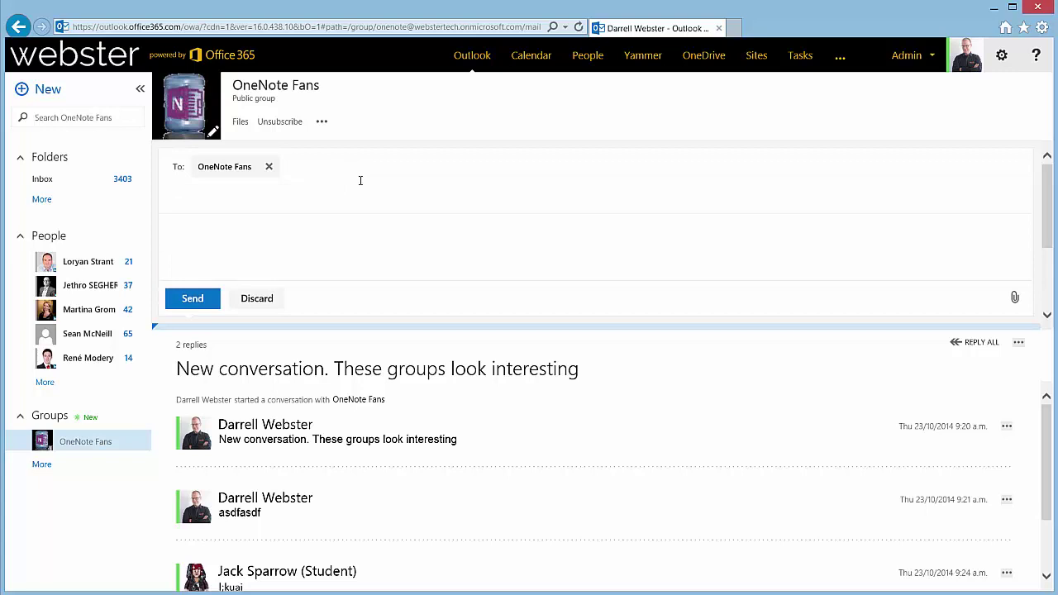
type("jack")
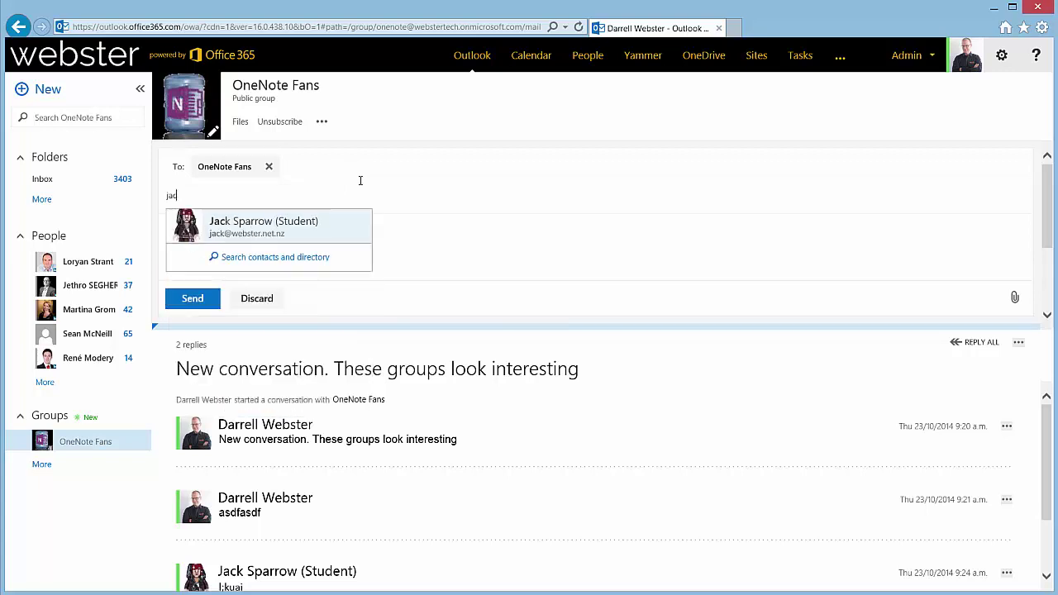
left_click(323, 237)
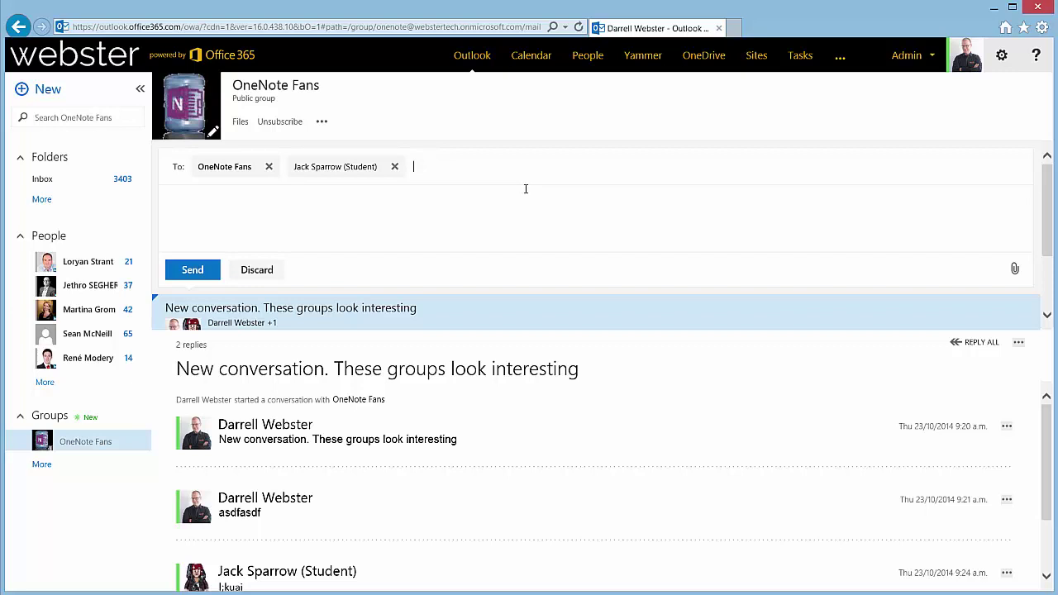
type("eliz")
key("BackSpace")
key("Escape")
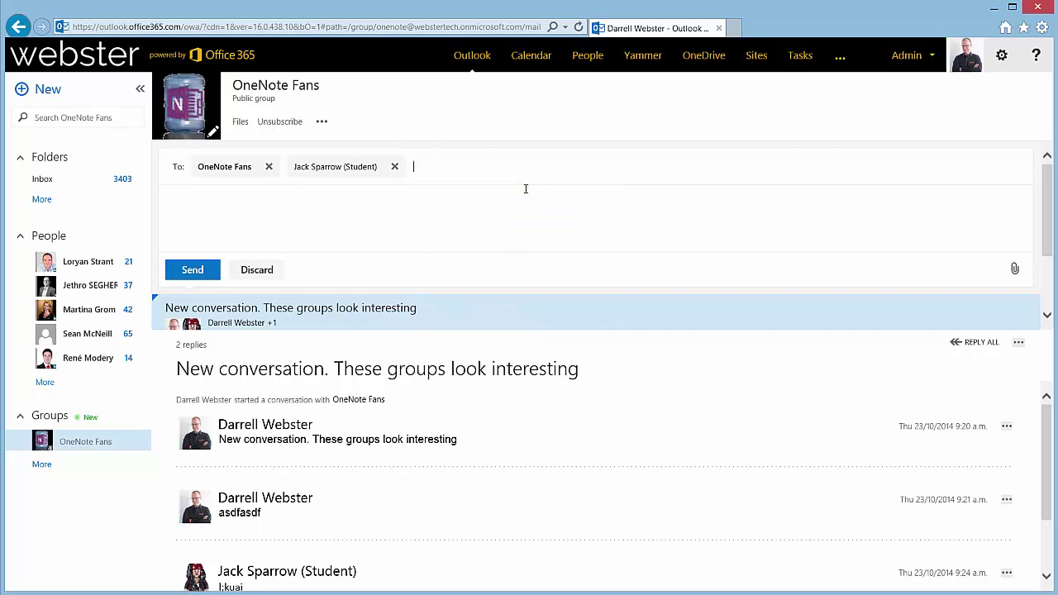
type("cap")
key("BackSpace")
key("BackSpace")
key("BackSpace")
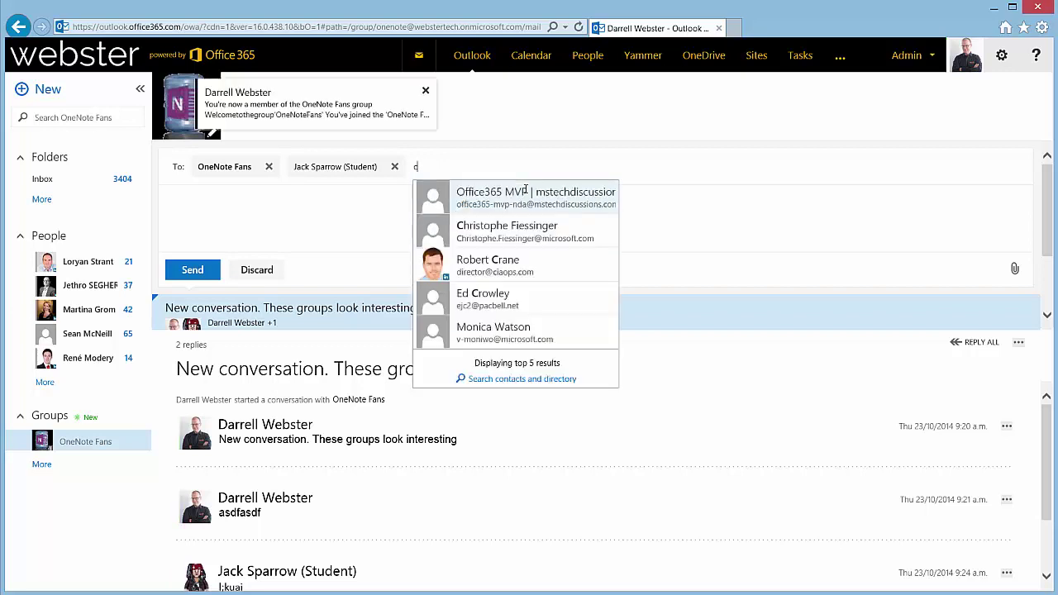
type("borbosa")
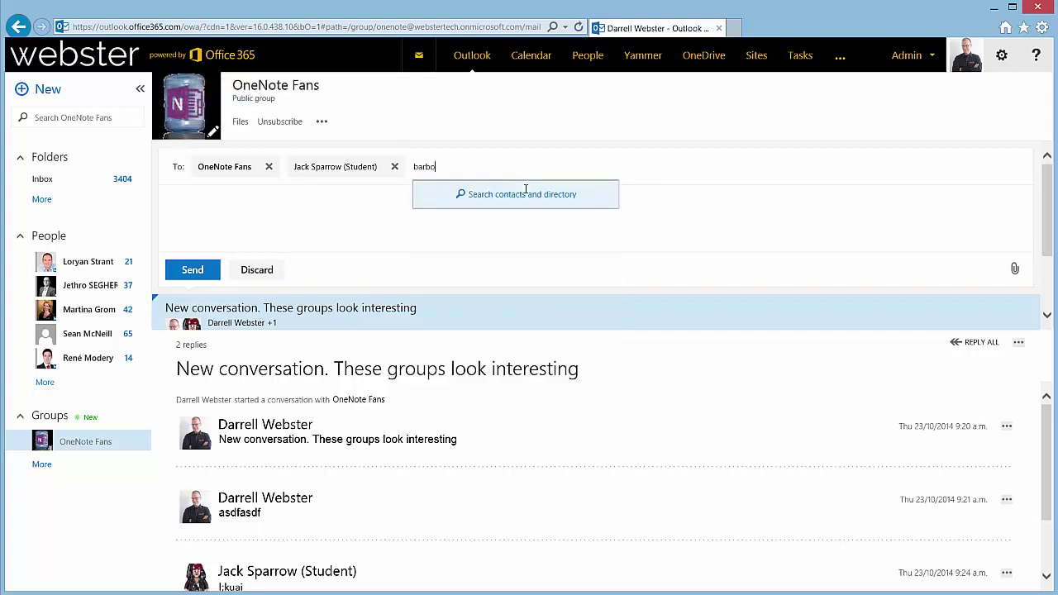
key("BackSpace")
key("BackSpace")
key("BackSpace")
key("BackSpace")
key("BackSpace")
key("BackSpace")
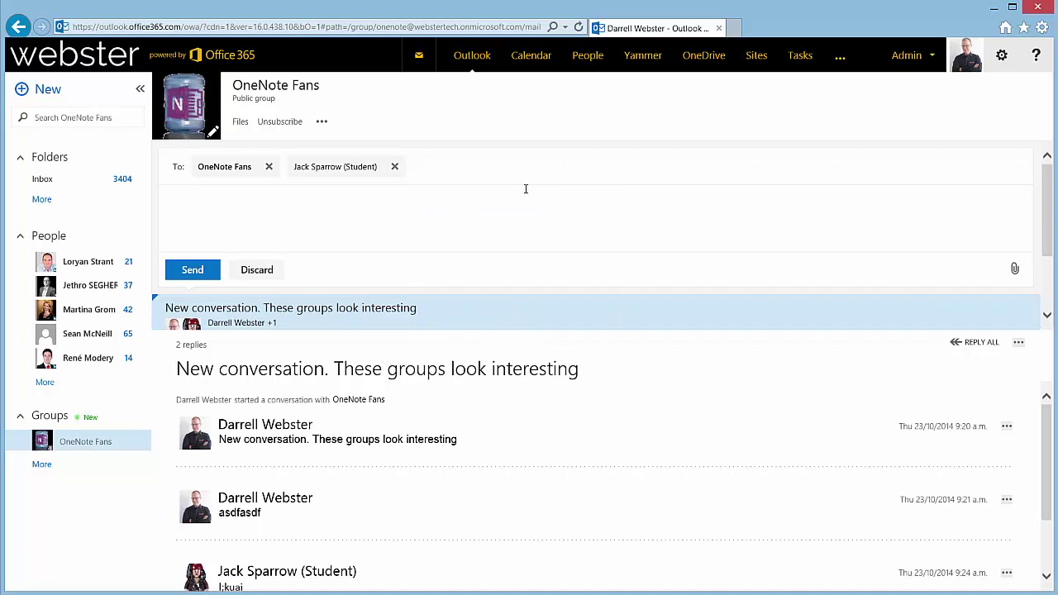
type("c")
key("BackSpace")
Add another colleague as a recipient and send the conversation with a message saying she was added and asking members to welcome her
type("eli")
left_click(532, 206)
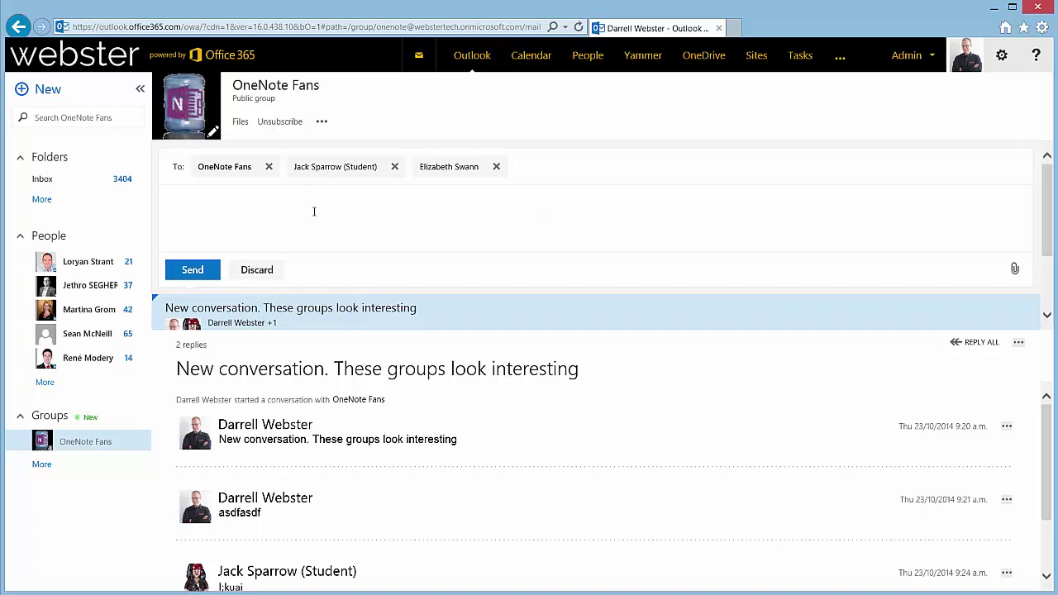
type("Added Elizabeth. Welcome her")
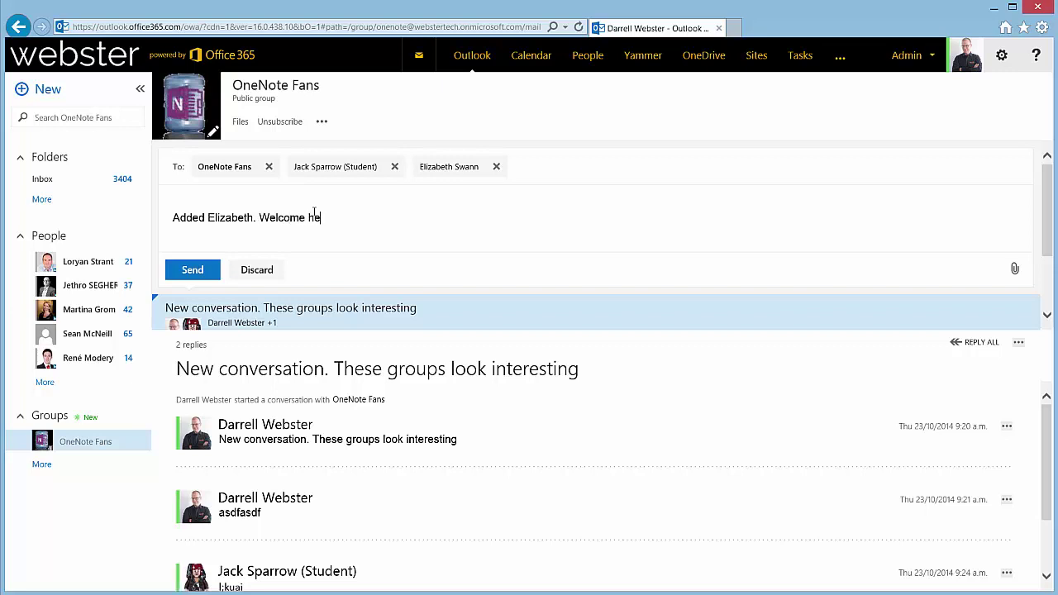
left_click(195, 271)
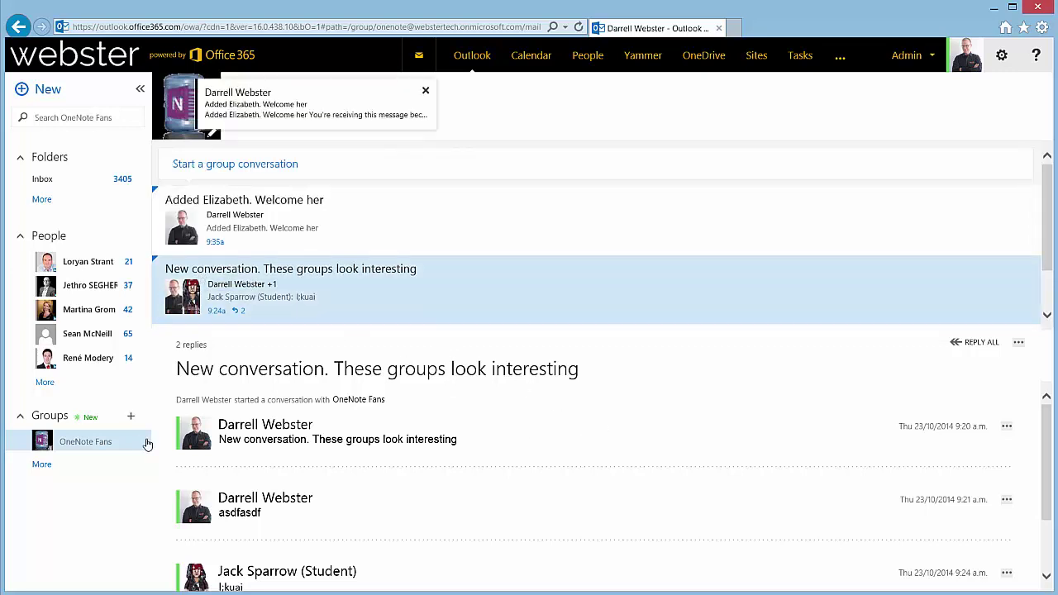
Open the new welcome conversation in OneNote Fans, switch to the student account, load the group's new activity and open the conversation there
left_click_drag(1049, 473, 1048, 448)
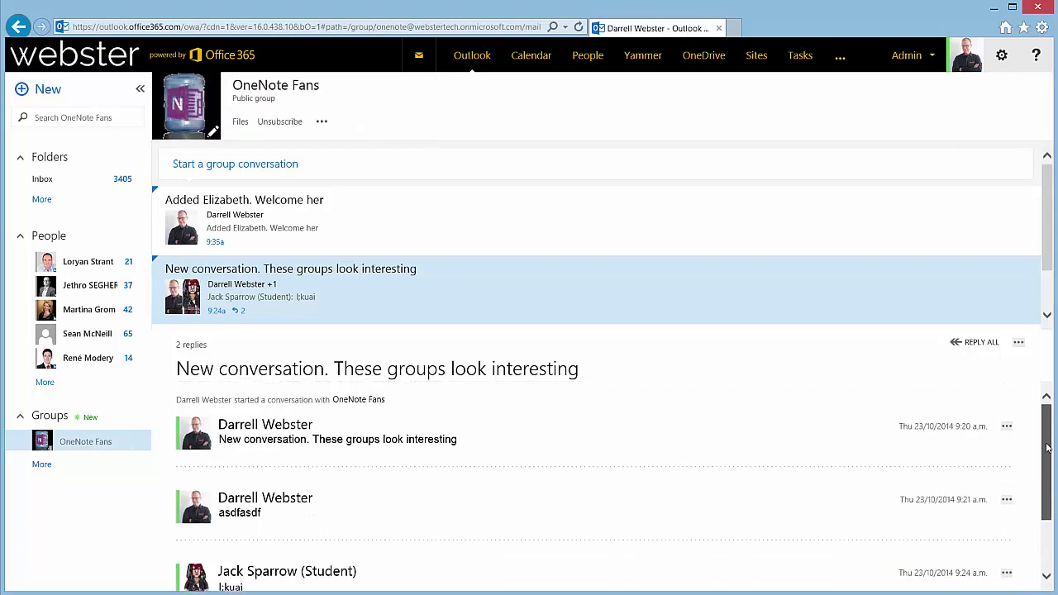
left_click(515, 230)
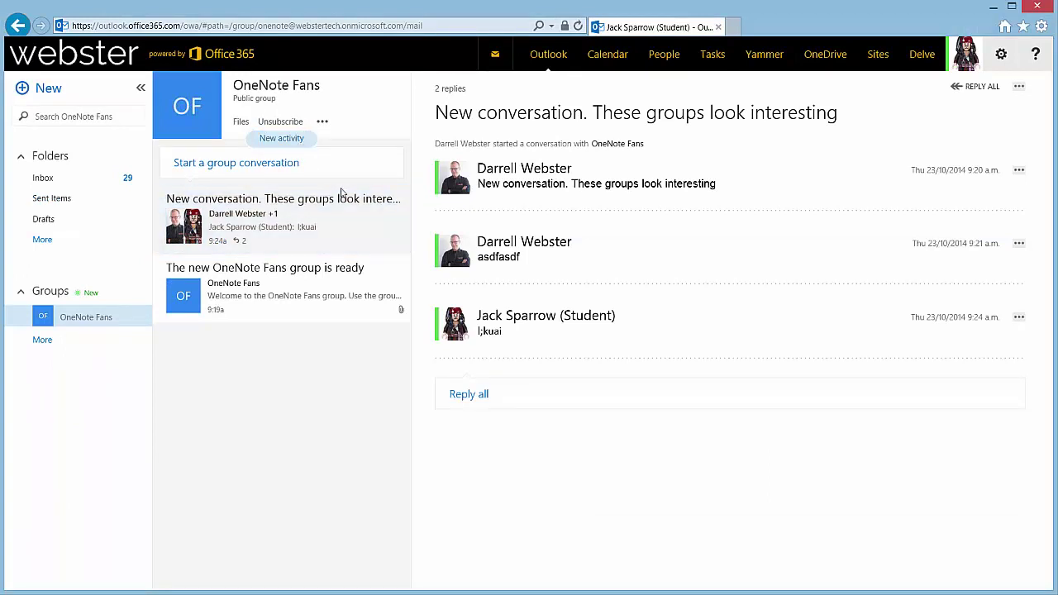
left_click(281, 139)
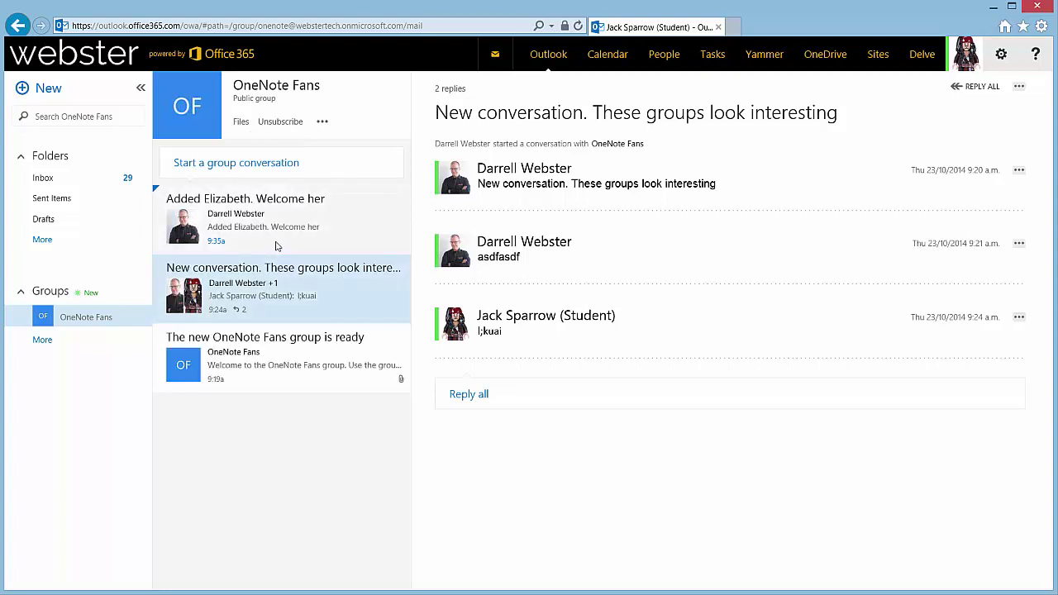
left_click(290, 224)
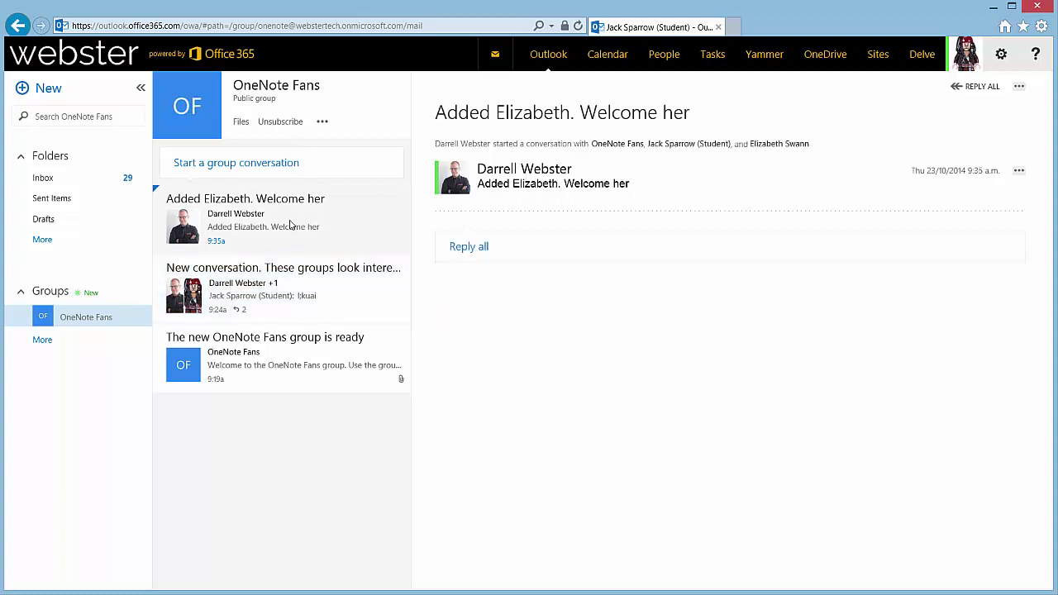
Reply to everyone in the welcome conversation with ";lkjafsd", send it, and check the actions available for the sent reply
left_click(621, 251)
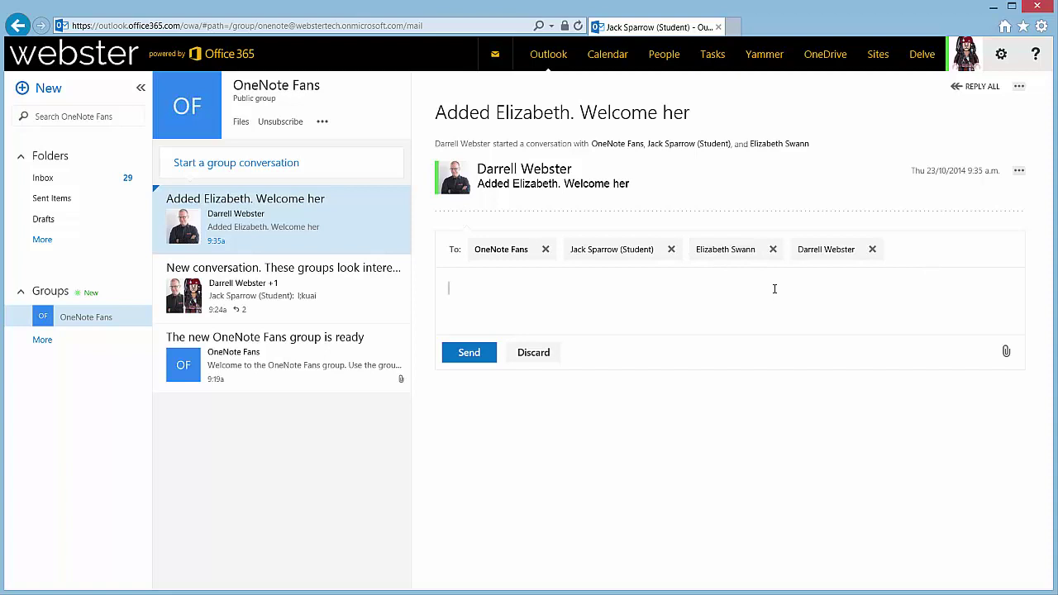
type(";lkjafsd")
left_click(484, 355)
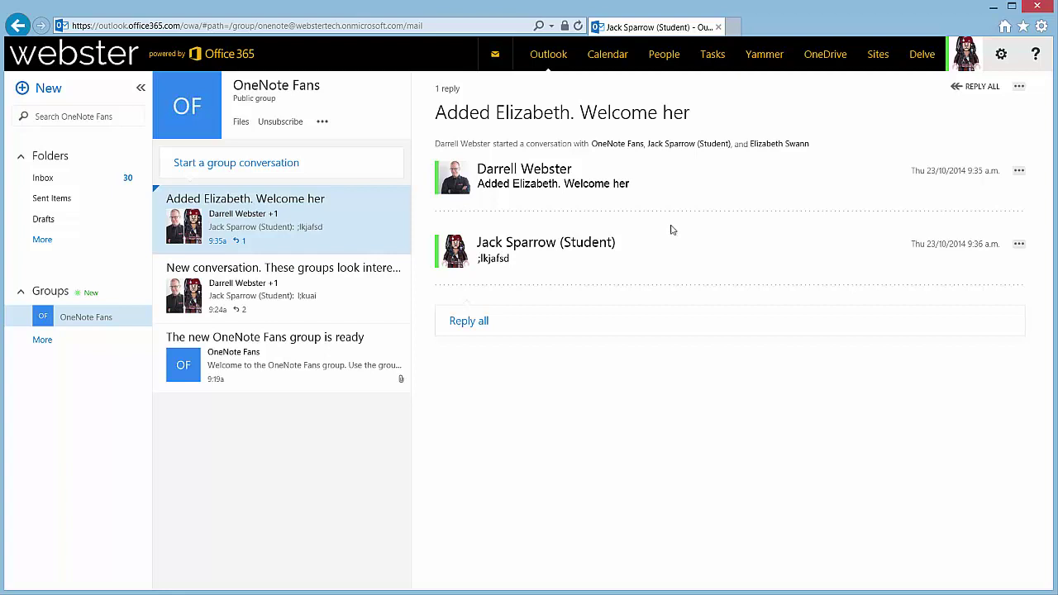
left_click(1020, 246)
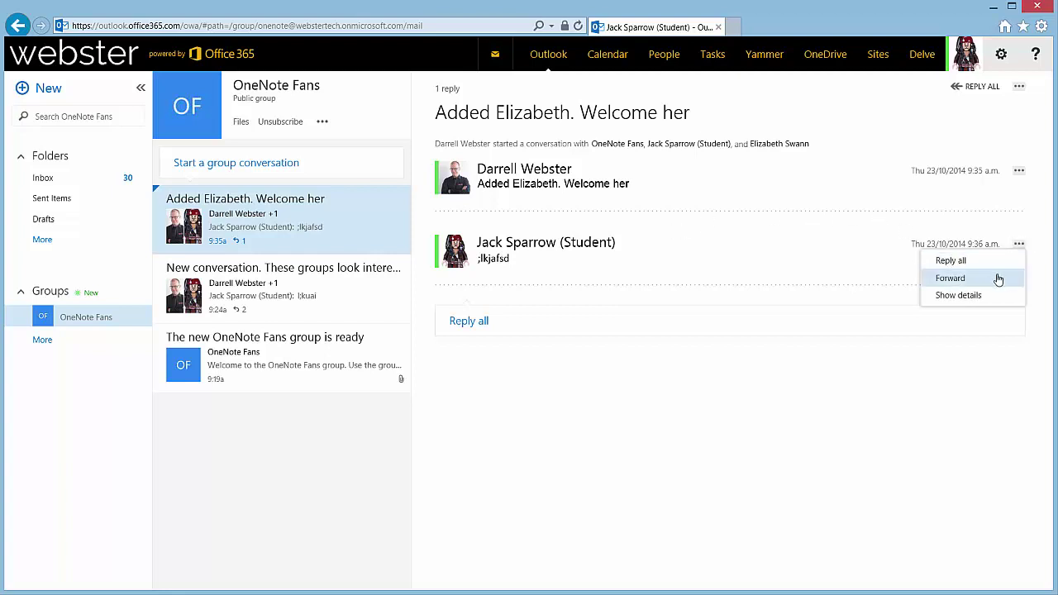
left_click(858, 269)
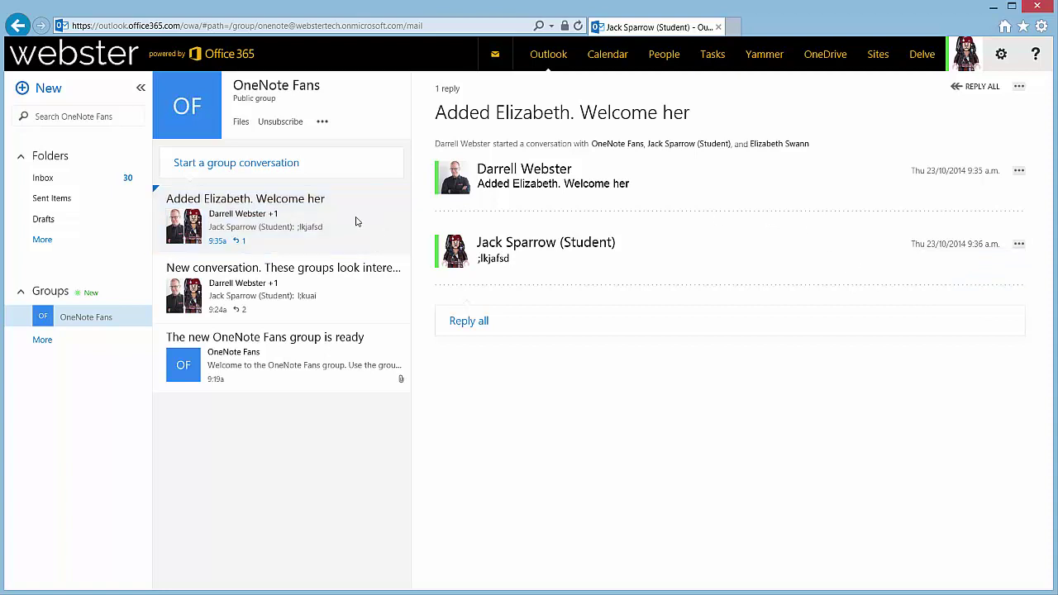
Open the group's calendar and add a morning tea event for the new colleague on 23 October to the OneNote Fans calendar
left_click(321, 122)
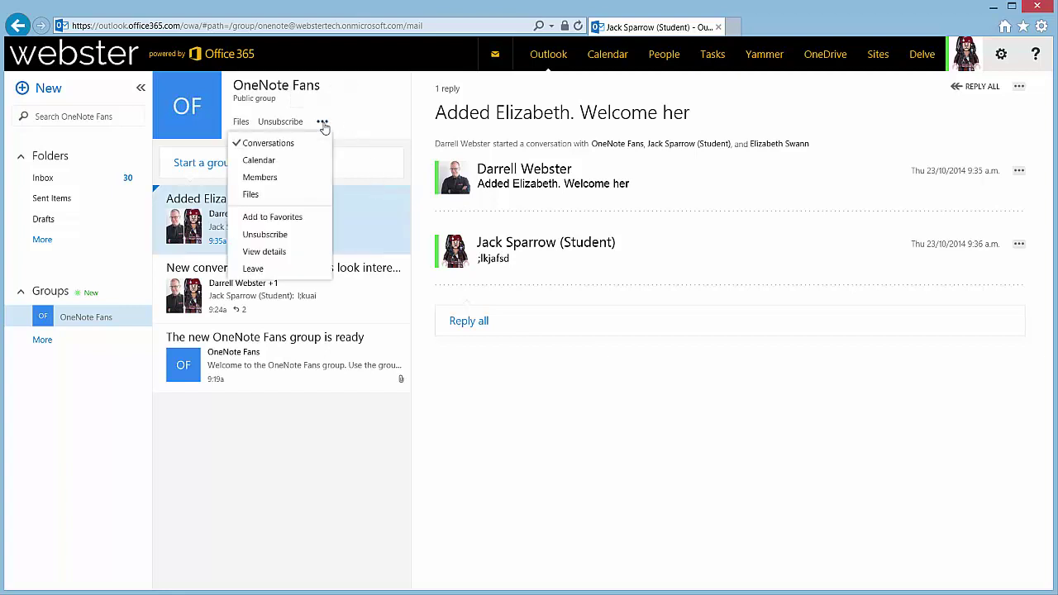
left_click(297, 165)
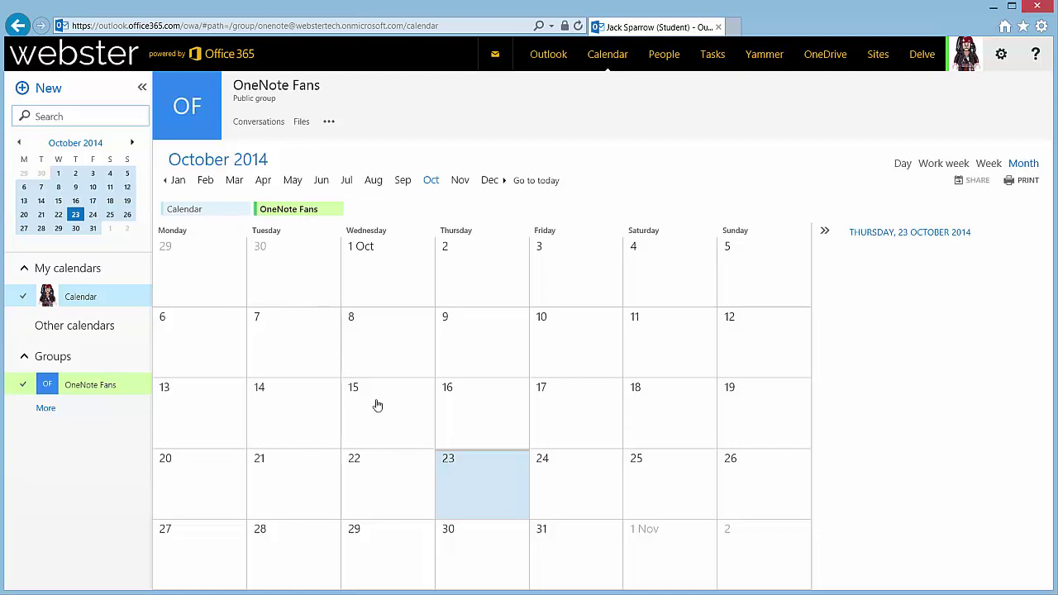
left_click(501, 498)
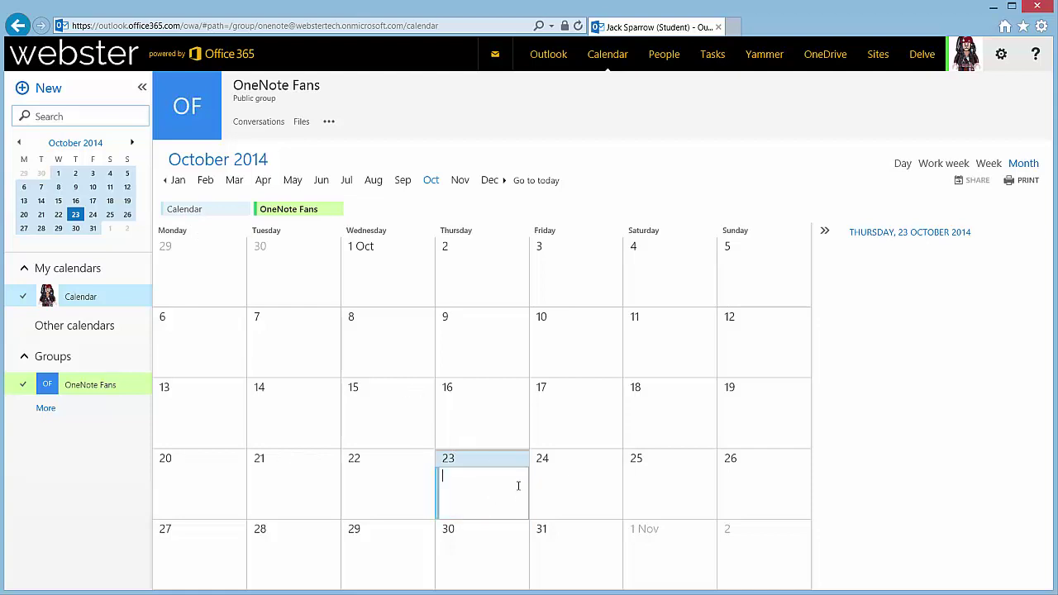
type("Mornin")
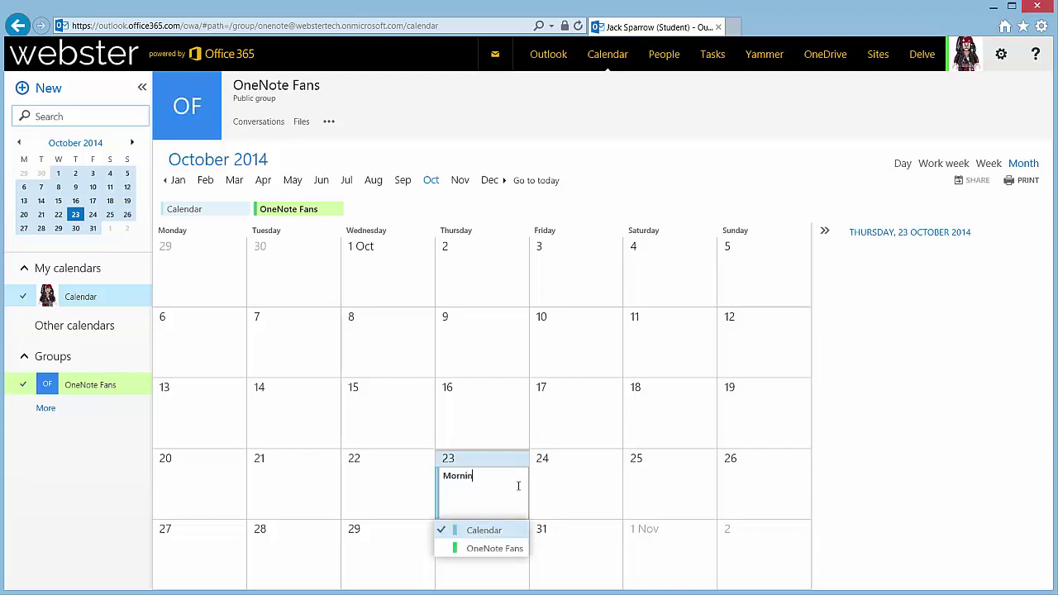
type("g Tea for Elizabeth")
left_click(477, 550)
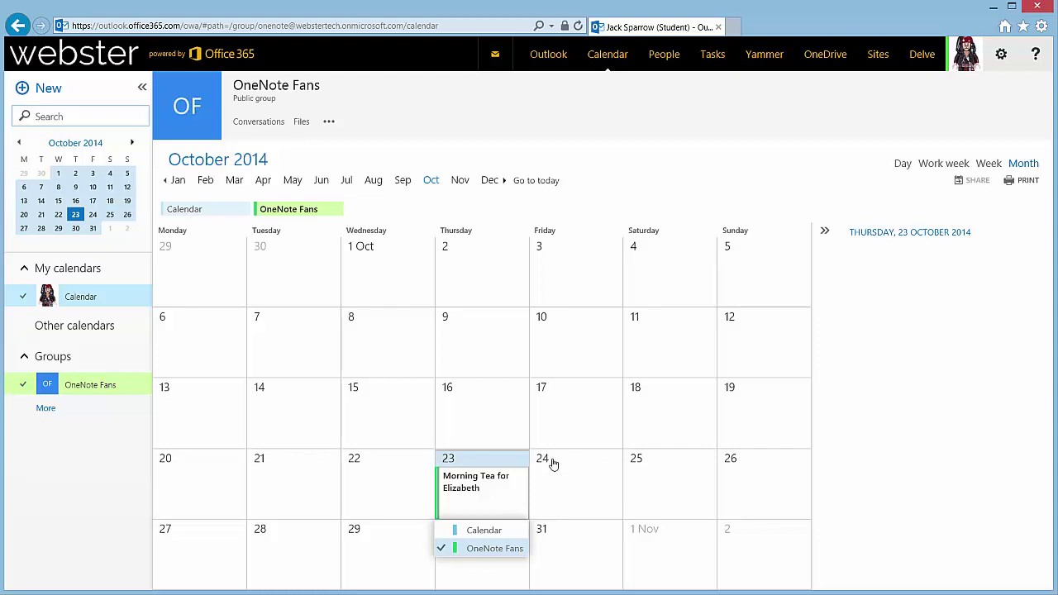
left_click(603, 484)
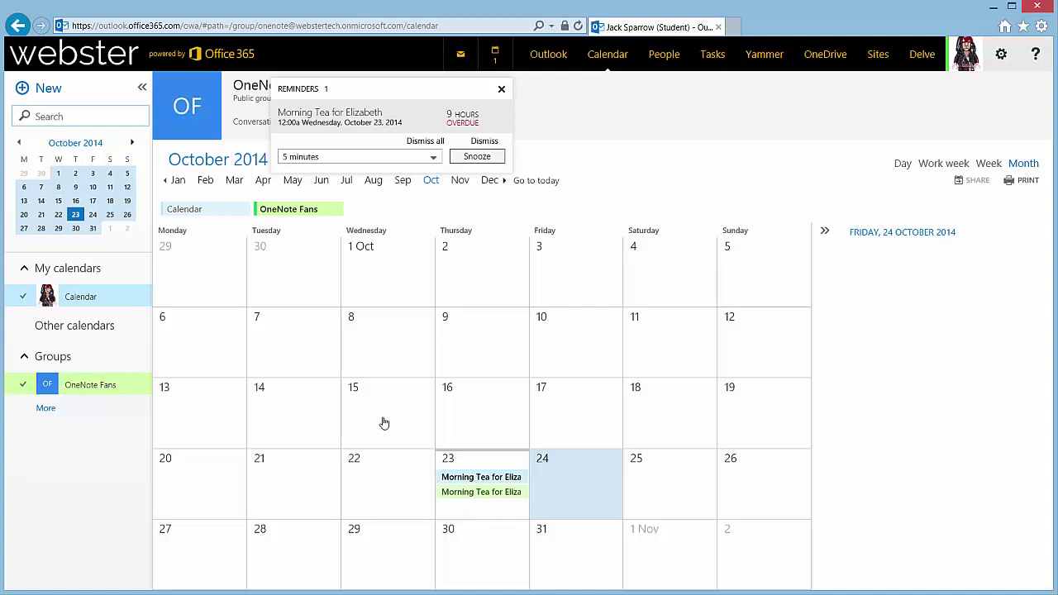
Make the personal calendar active, return to the OneNote Fans calendar, and switch to the work week view
left_click(220, 211)
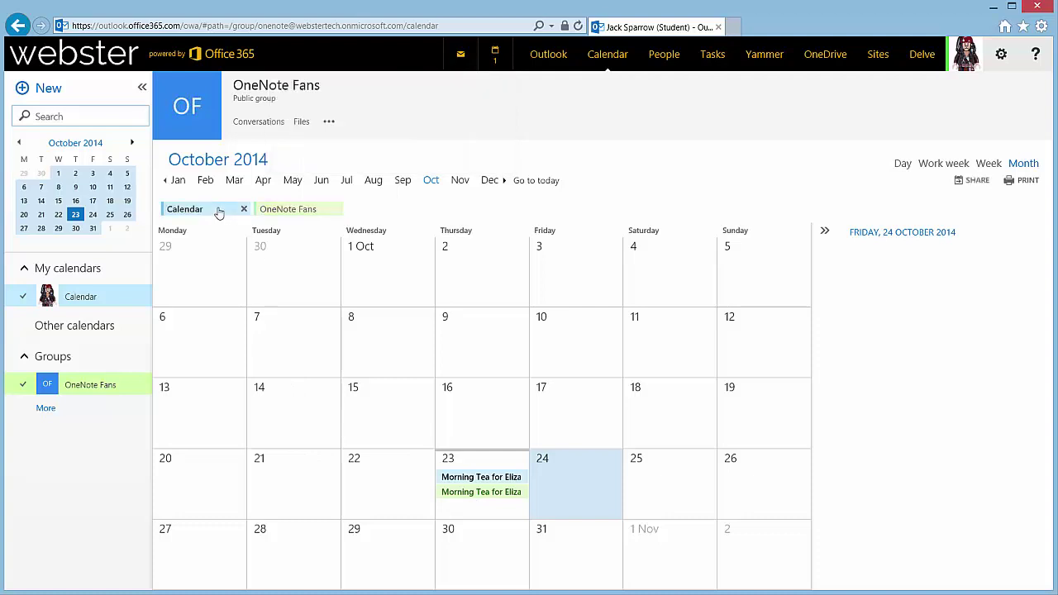
left_click(276, 215)
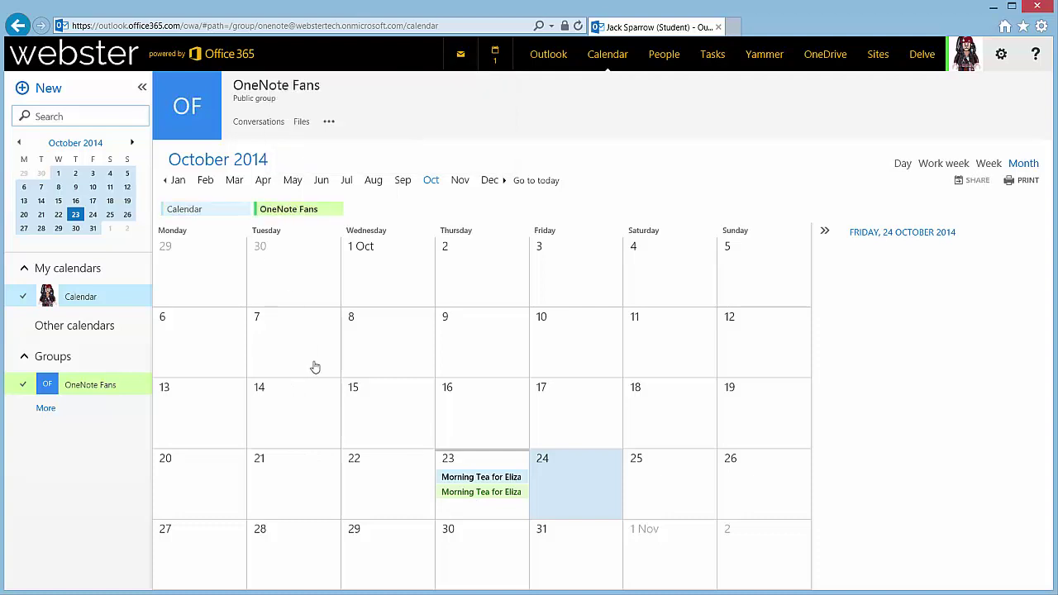
left_click(561, 480)
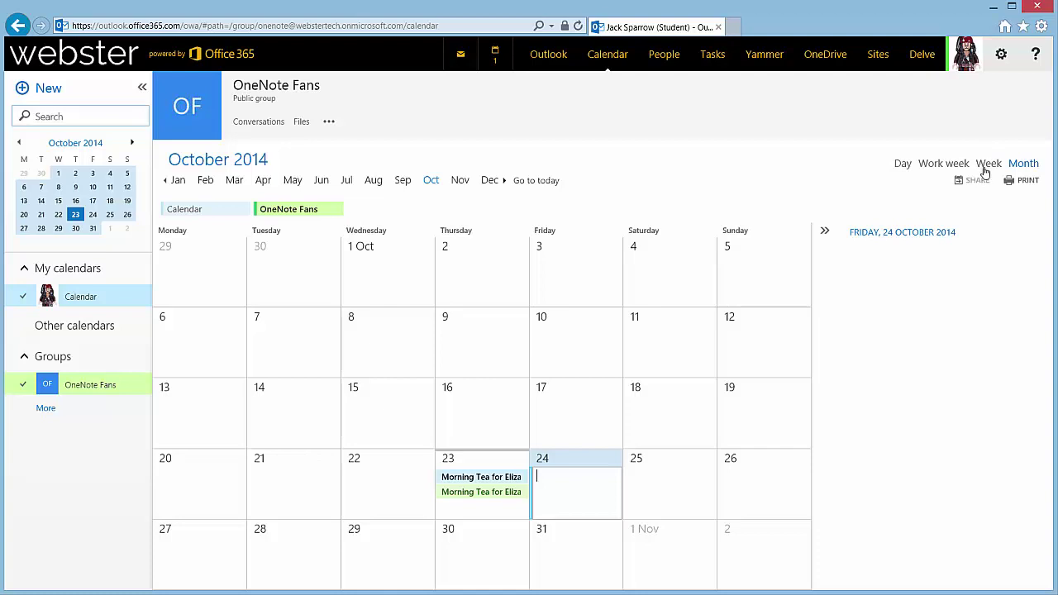
left_click(939, 165)
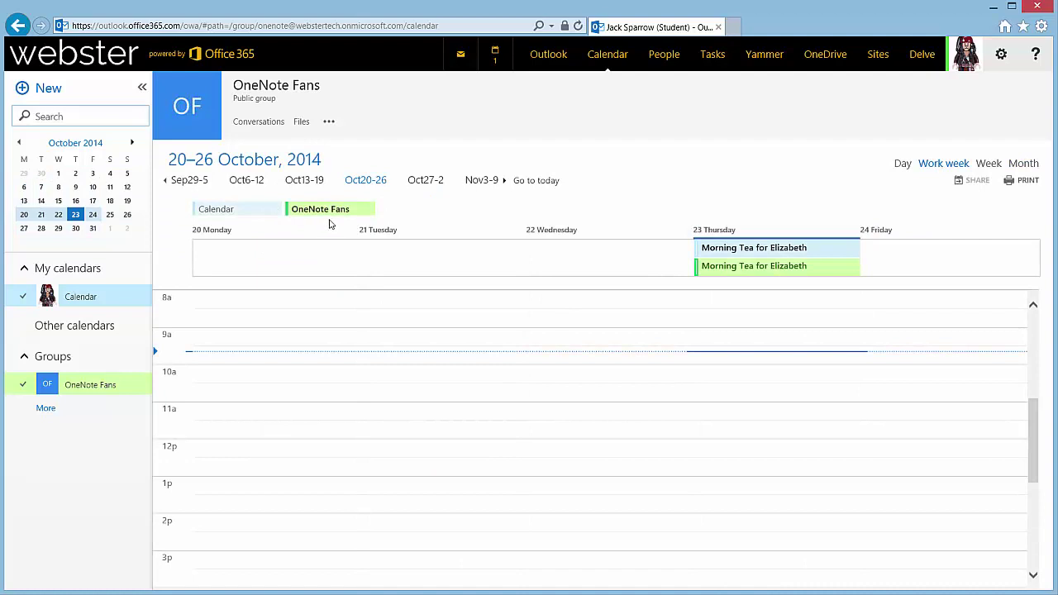
Add a "morning tea" appointment at 10 am on Thursday 23 October to the personal calendar
left_click(730, 382)
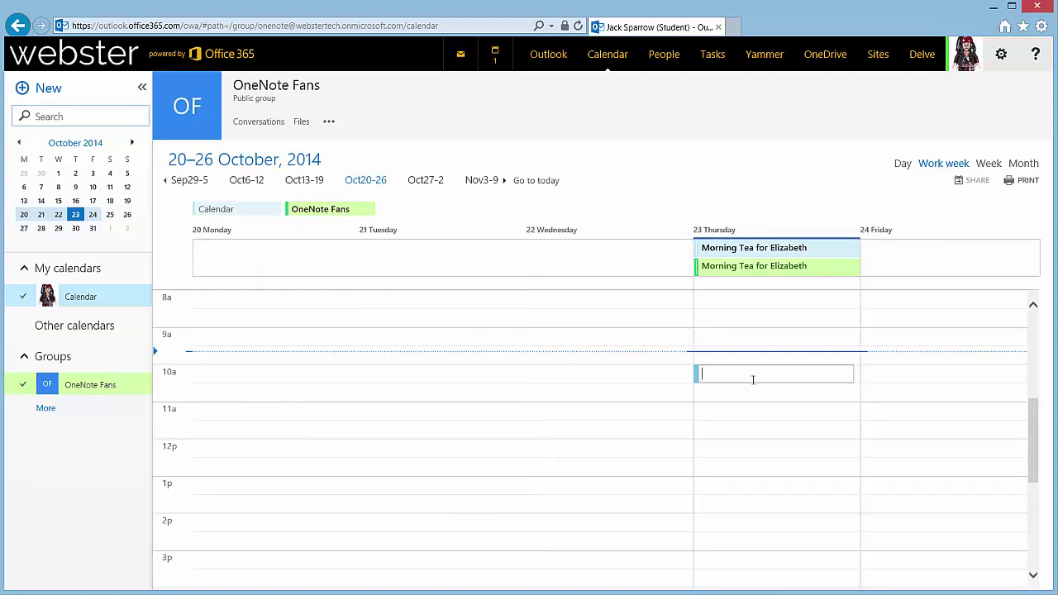
type("moning tea")
key("BackSpace")
key("BackSpace")
key("BackSpace")
key("BackSpace")
key("BackSpace")
key("BackSpace")
key("BackSpace")
key("BackSpace")
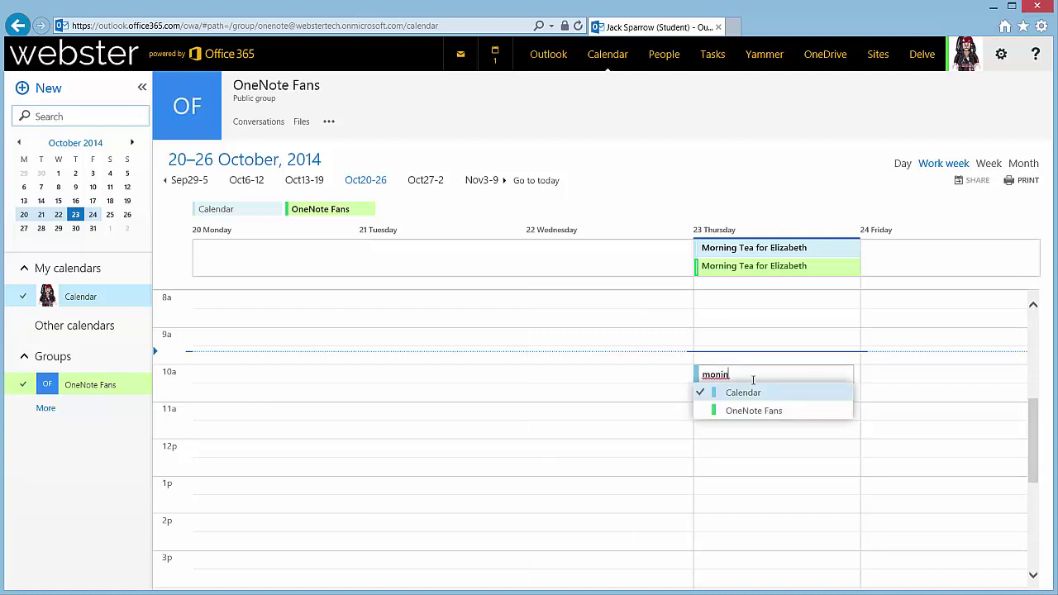
type("rning tea")
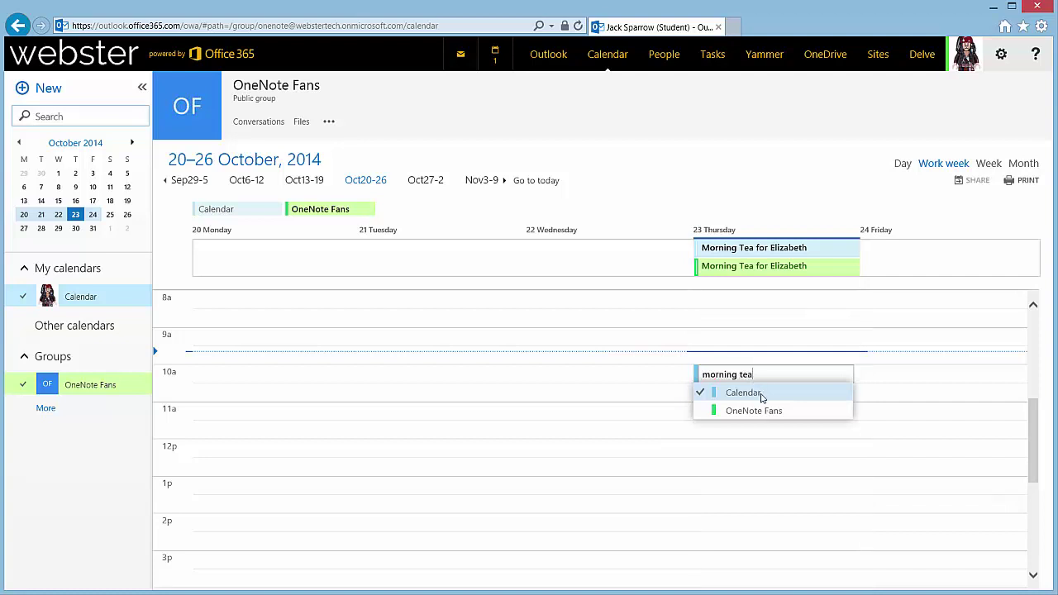
left_click(761, 395)
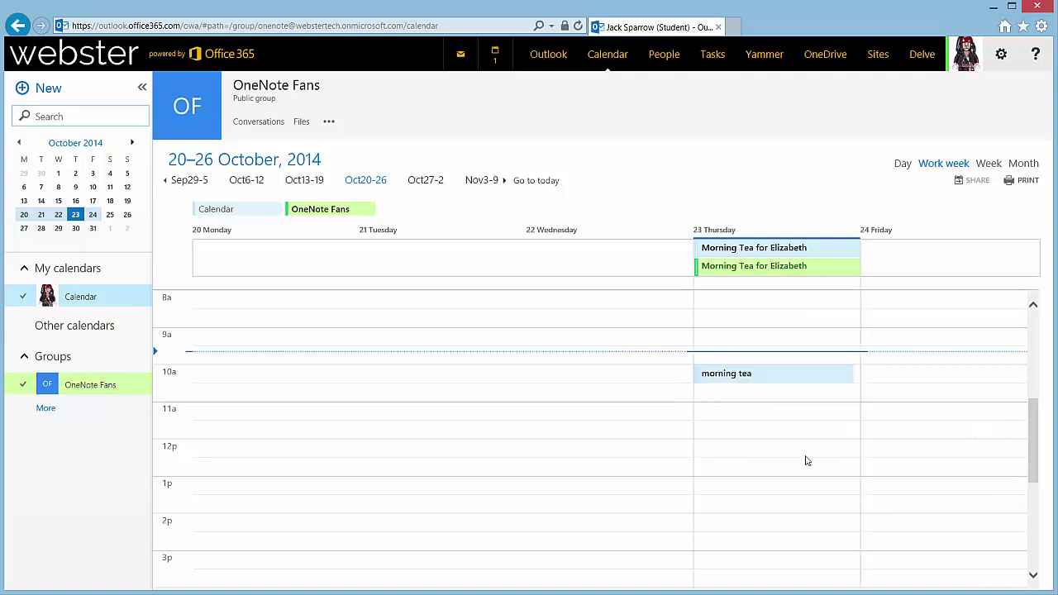
Add an "asdf" appointment at 10:30 am on Thursday 23 October to the OneNote Fans calendar
left_click(747, 398)
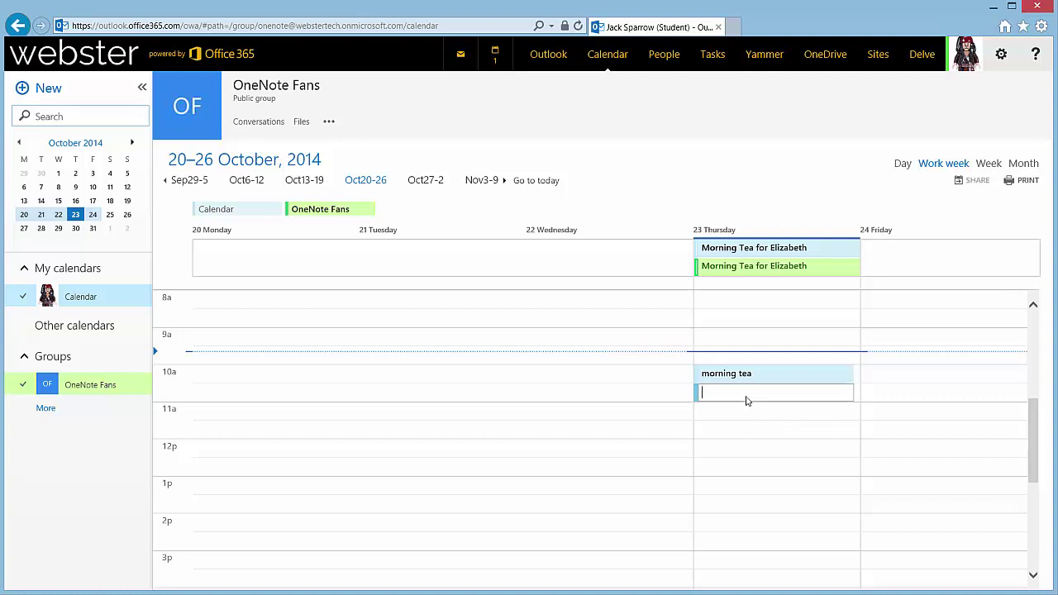
type("asdf")
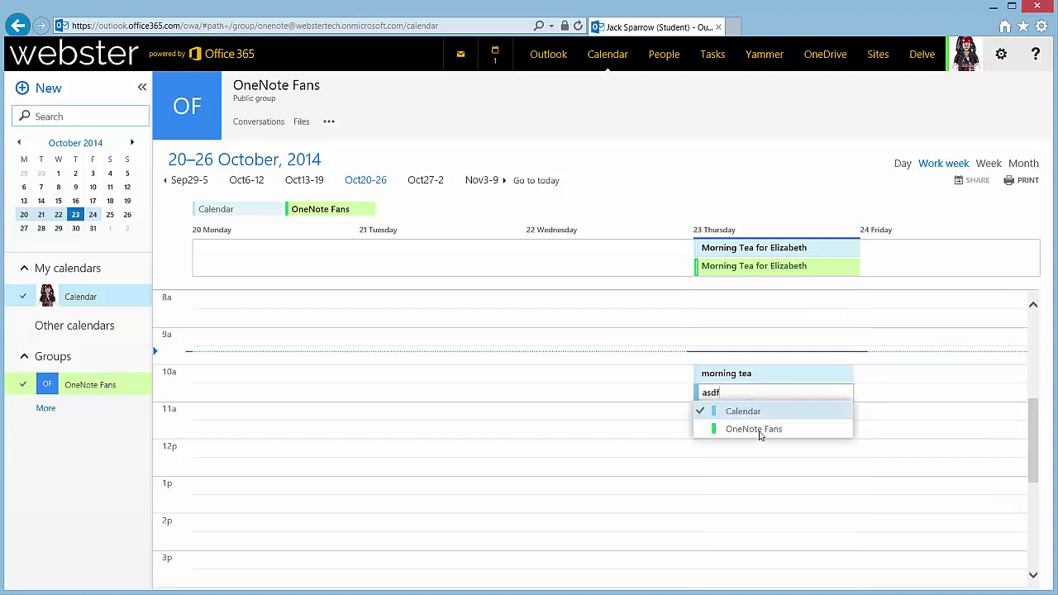
left_click(759, 432)
left_click(918, 411)
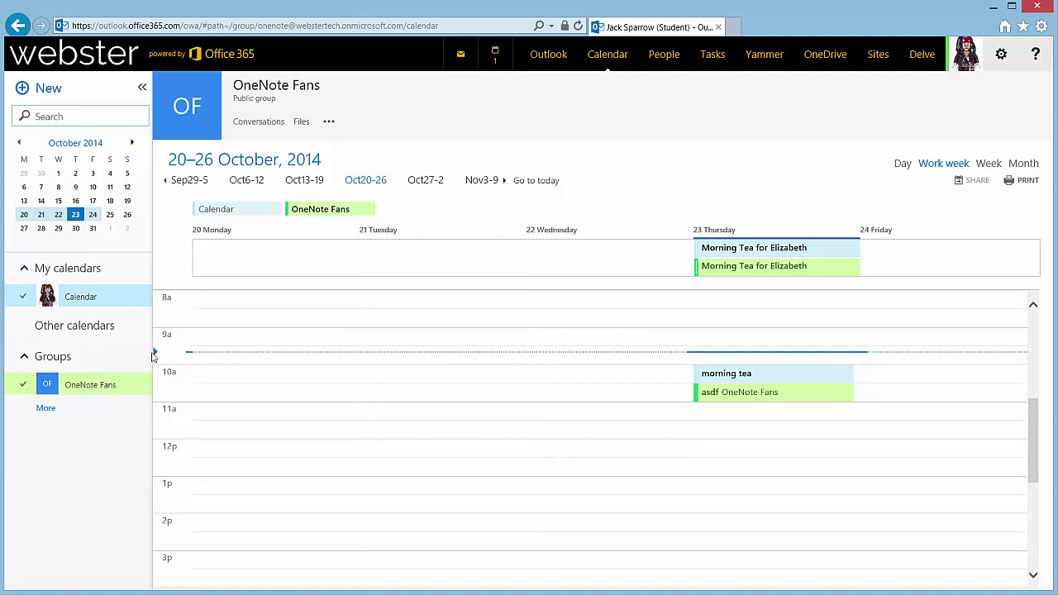
left_click(328, 122)
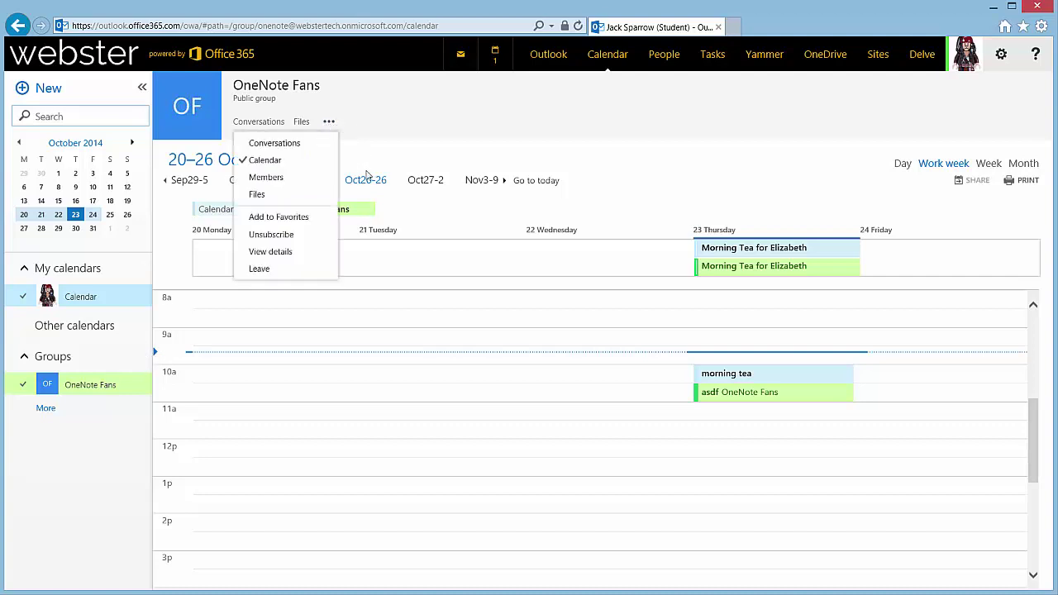
left_click(485, 126)
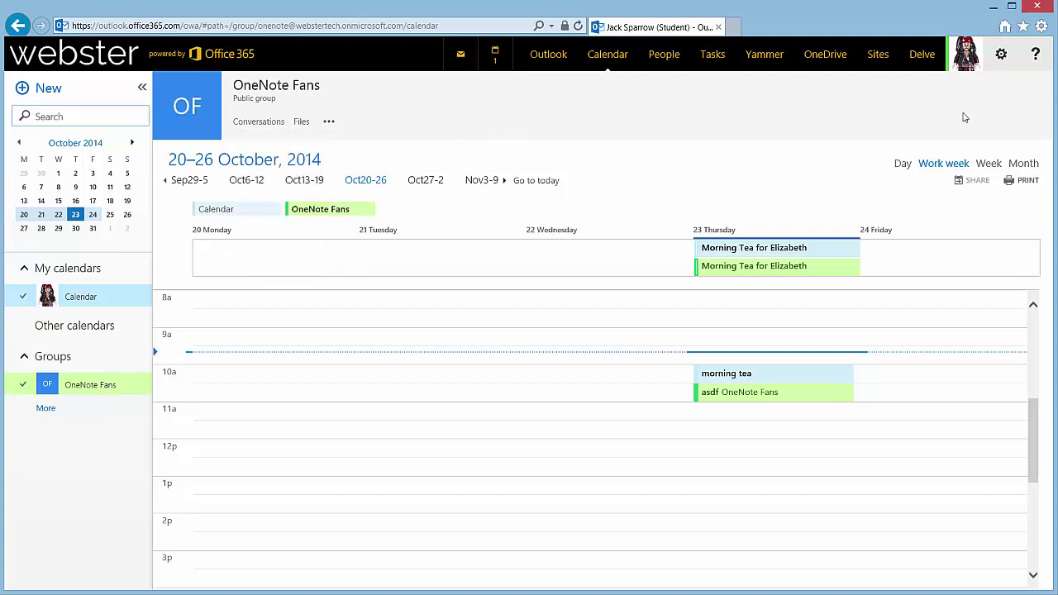
right_click(743, 425)
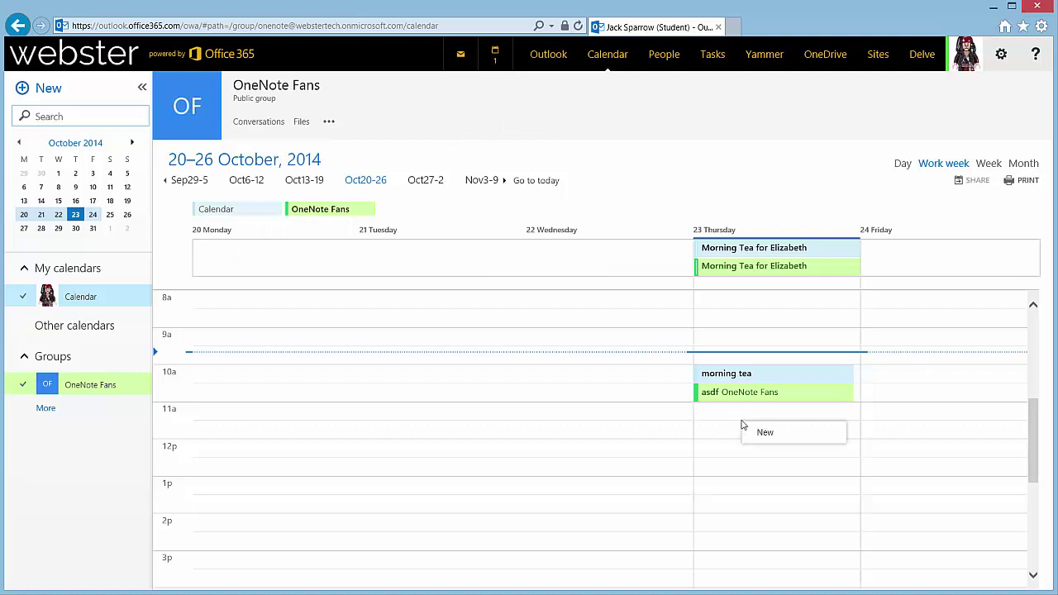
left_click(705, 132)
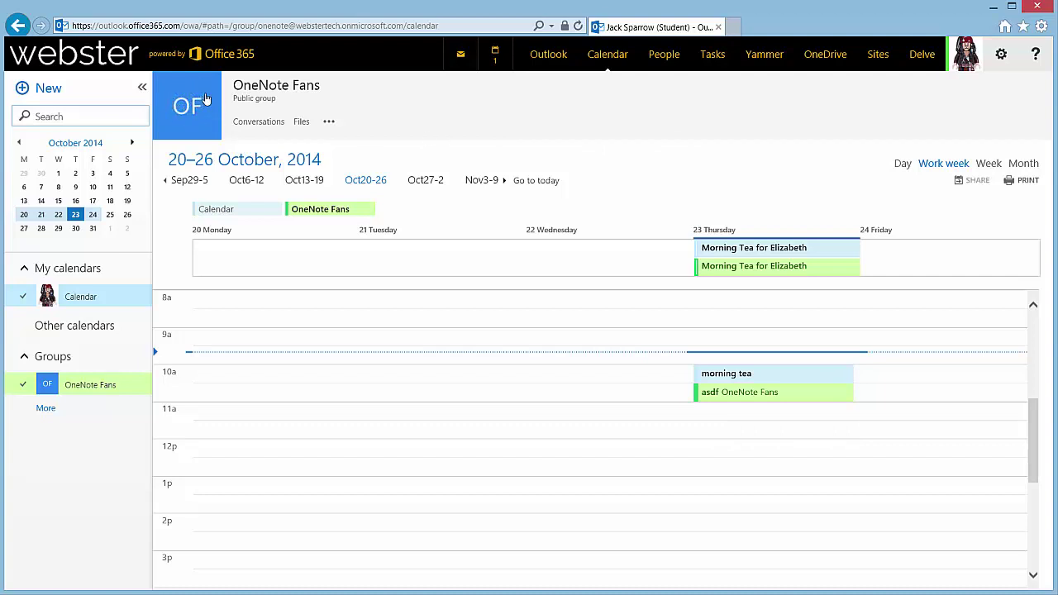
Add the OneNote Fans group to Favorites and open the full groups list
right_click(108, 386)
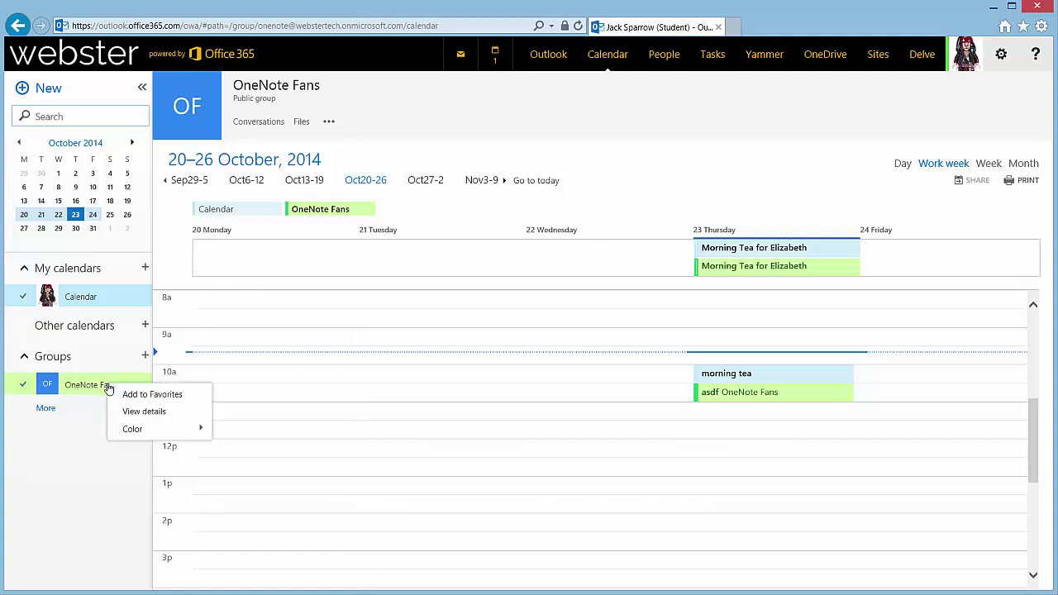
left_click(78, 463)
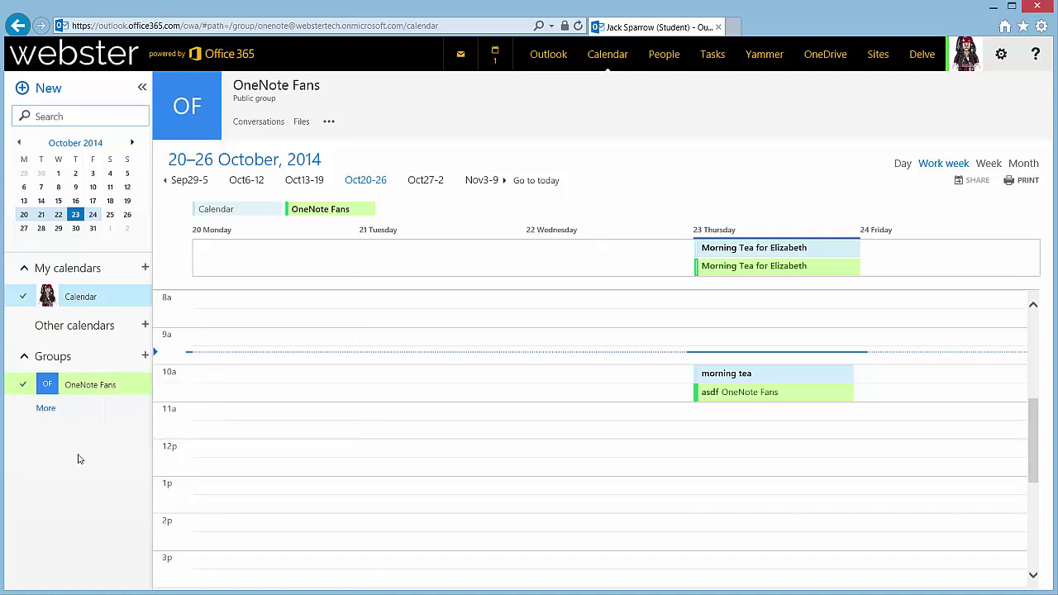
right_click(89, 389)
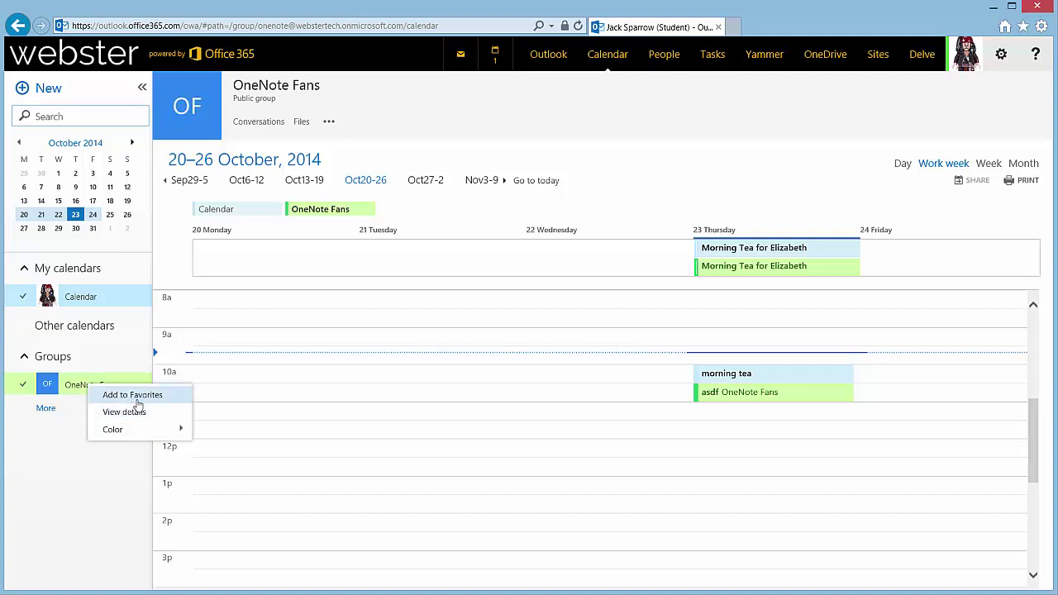
mouse_move(146, 431)
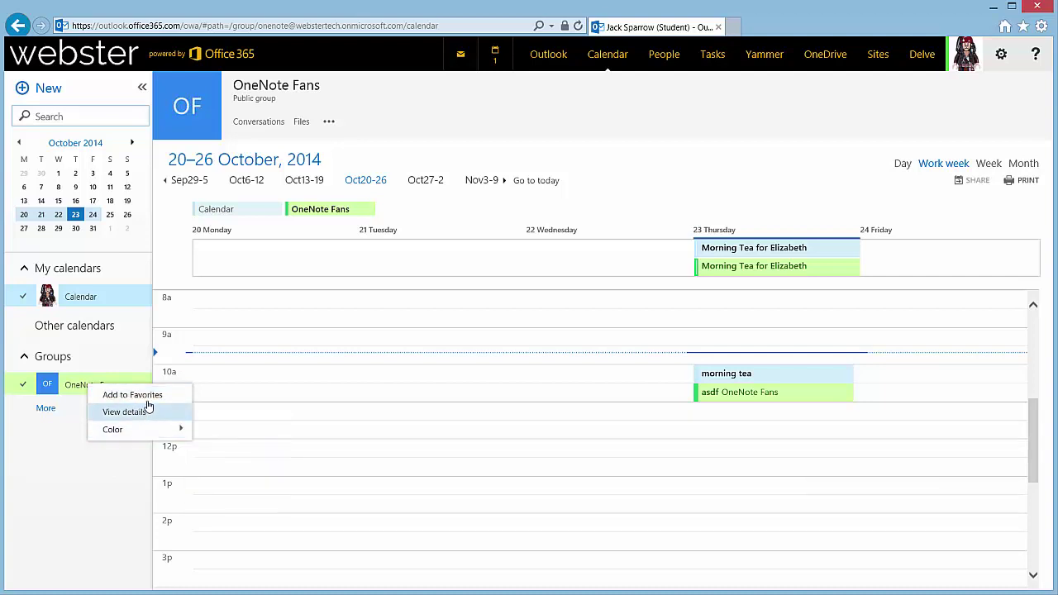
left_click(146, 395)
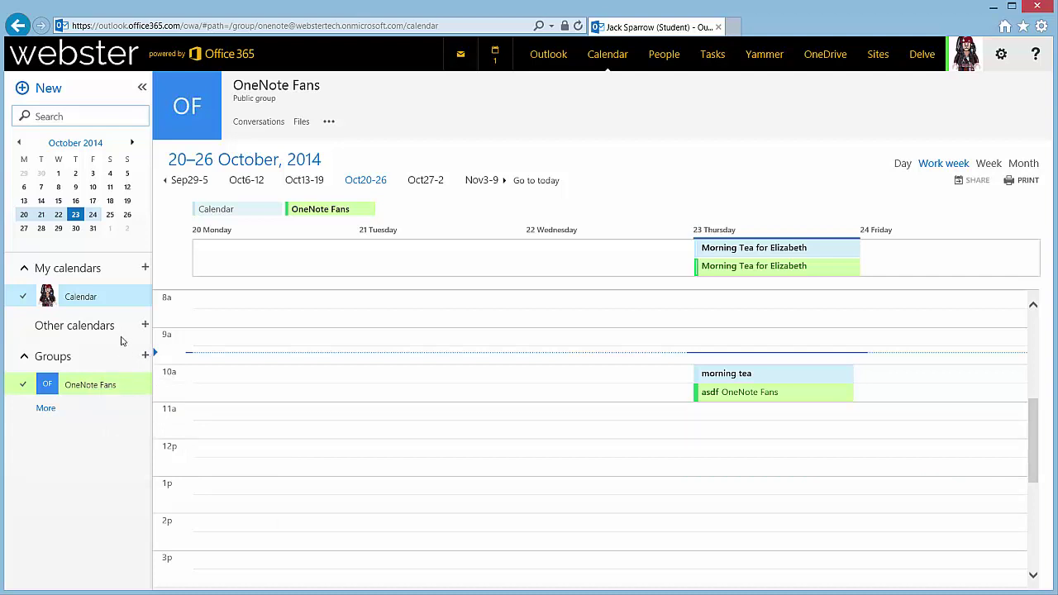
left_click(55, 357)
left_click(51, 410)
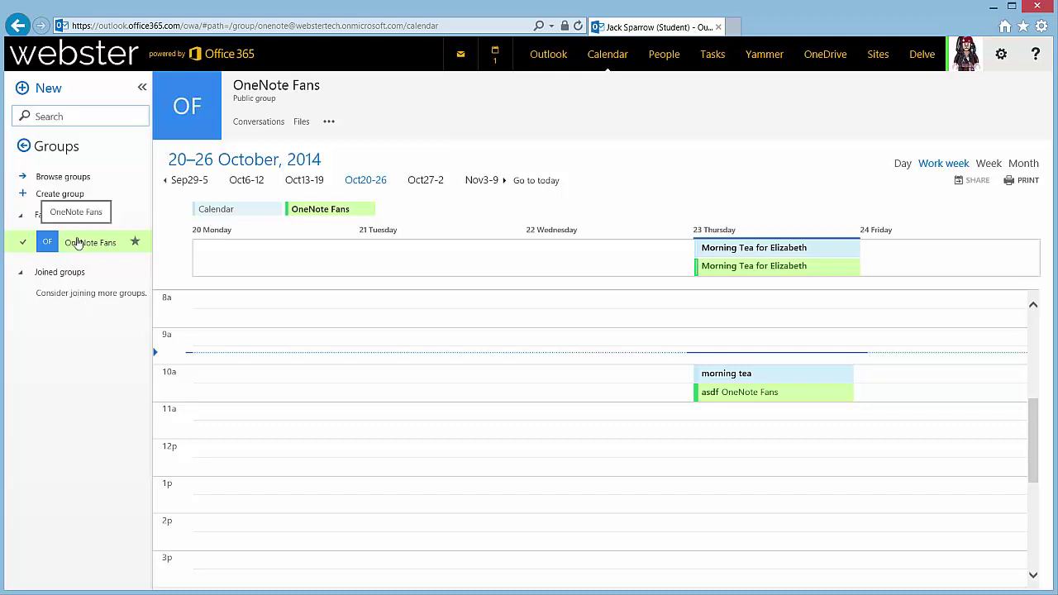
Browse all groups in the directory and view the members of the OneNote Fans group
left_click(74, 178)
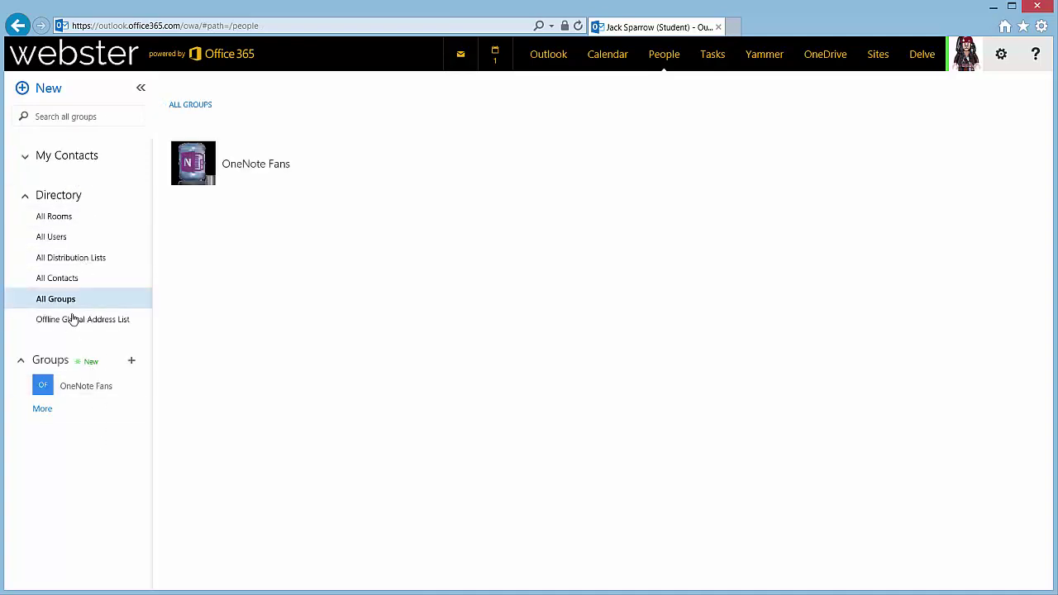
left_click(82, 301)
left_click(86, 386)
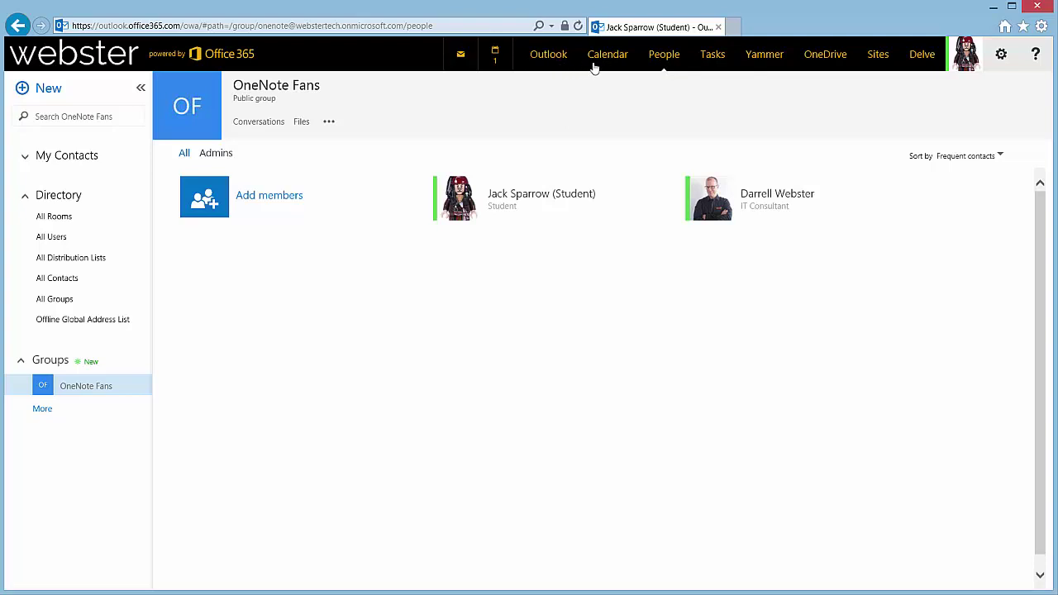
Return to the calendar by way of the inbox, leave the groups list, and toggle the OneNote Fans calendar off and on
left_click(550, 54)
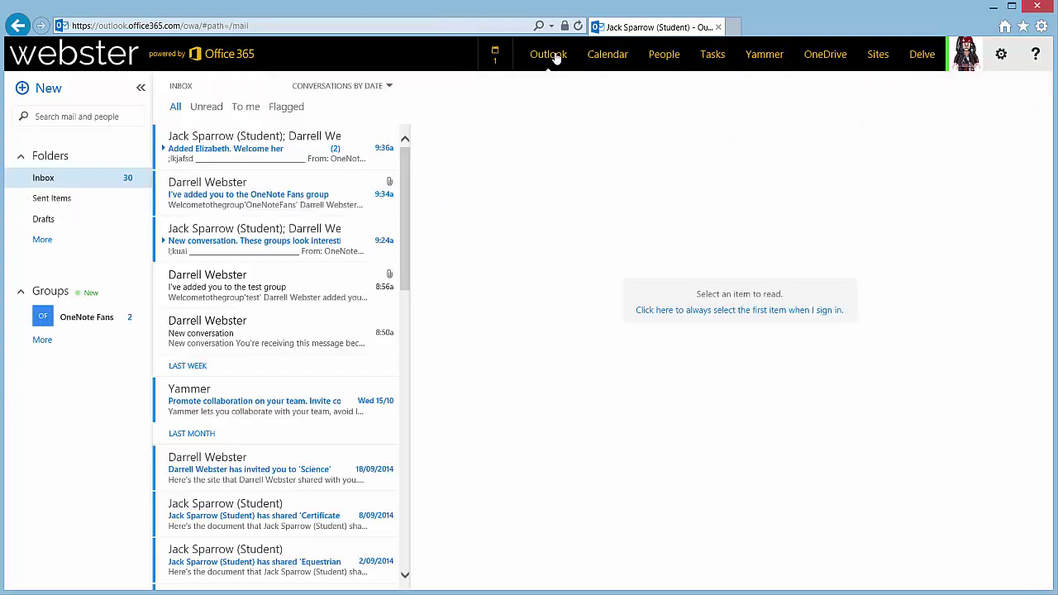
left_click(608, 56)
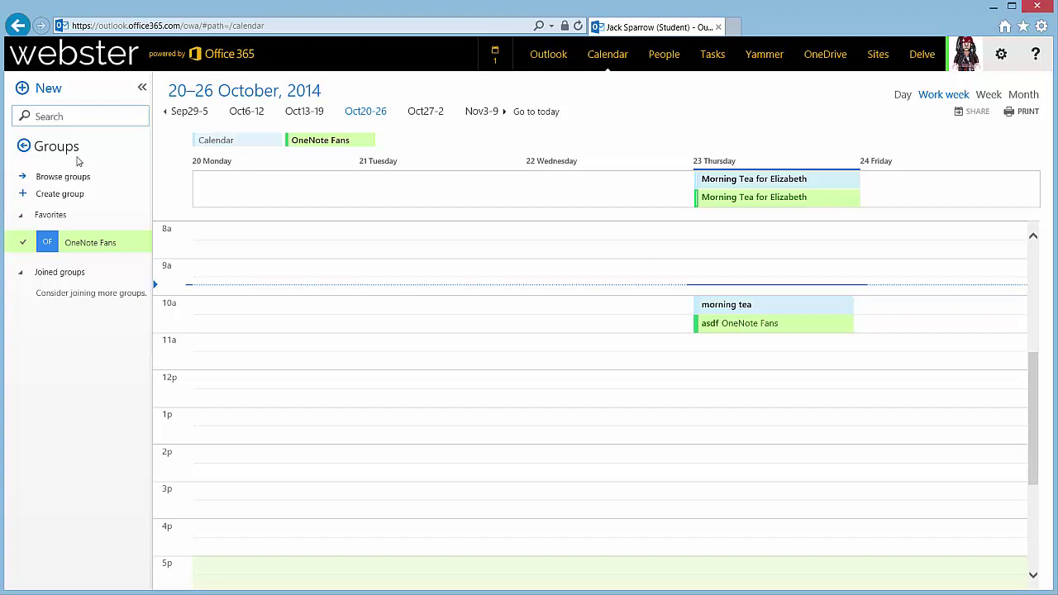
left_click(24, 146)
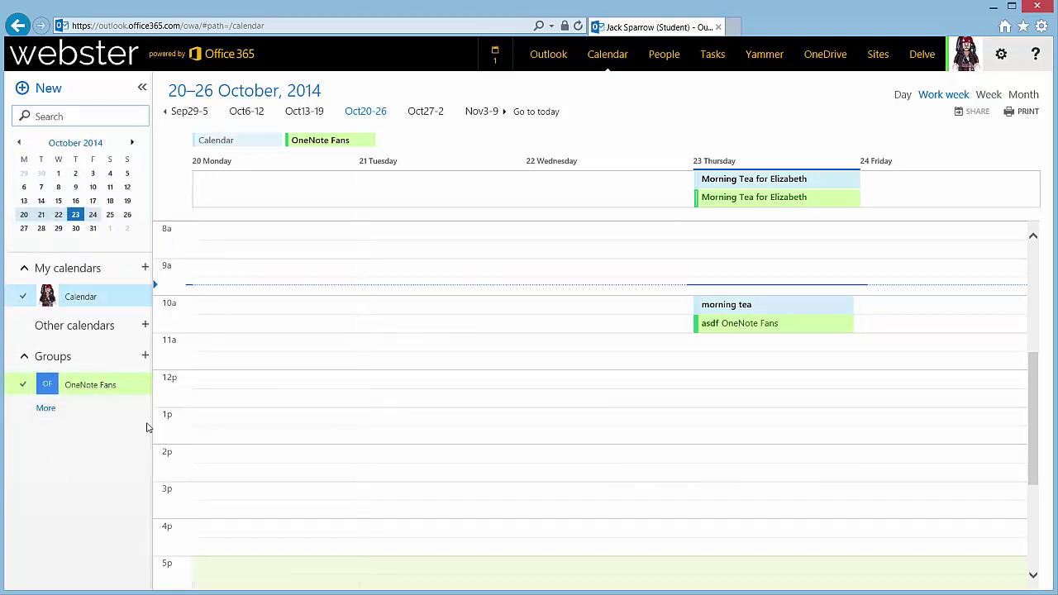
left_click(94, 389)
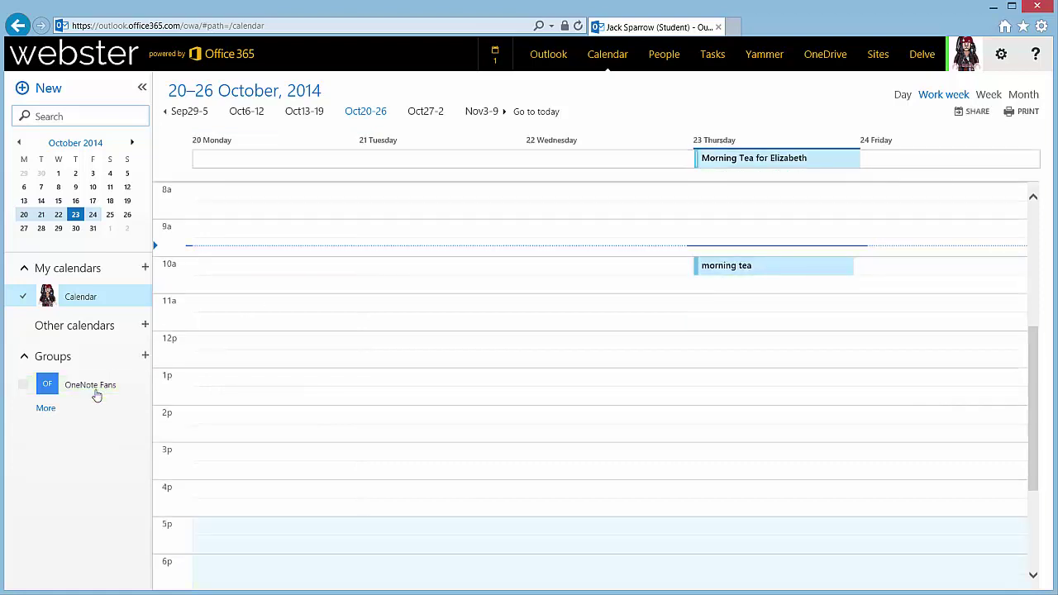
left_click(90, 388)
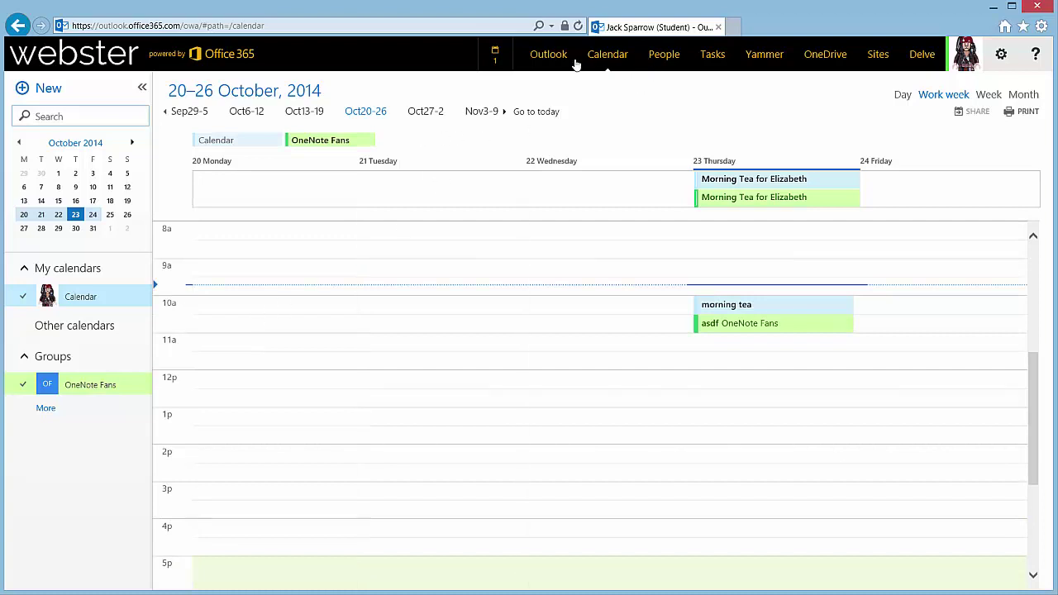
Review the event conversations in the OneNote Fans group and add the all-day Morning Tea event to the personal calendar
left_click(549, 58)
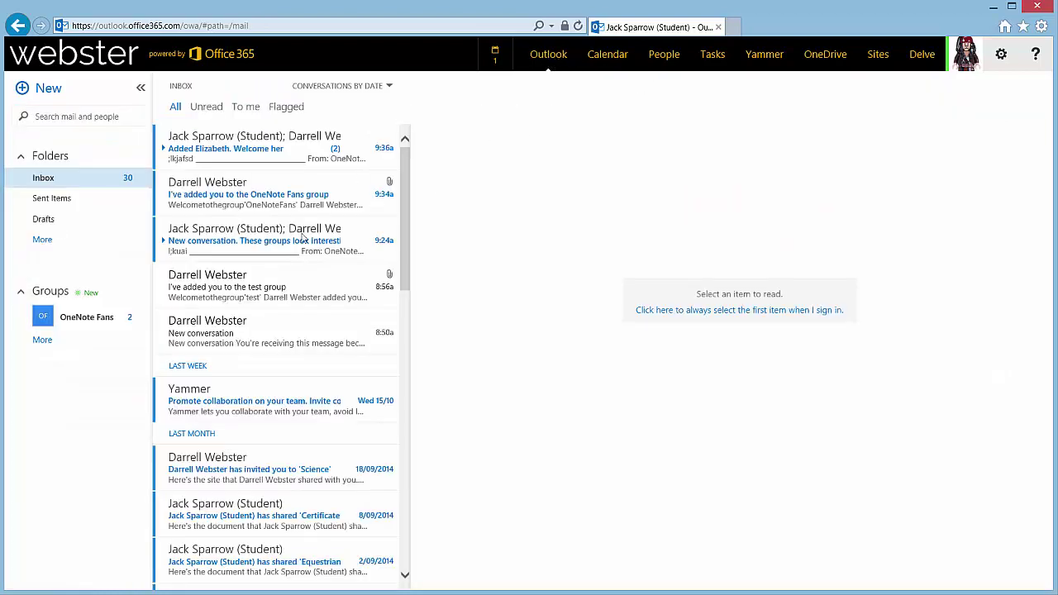
left_click(91, 324)
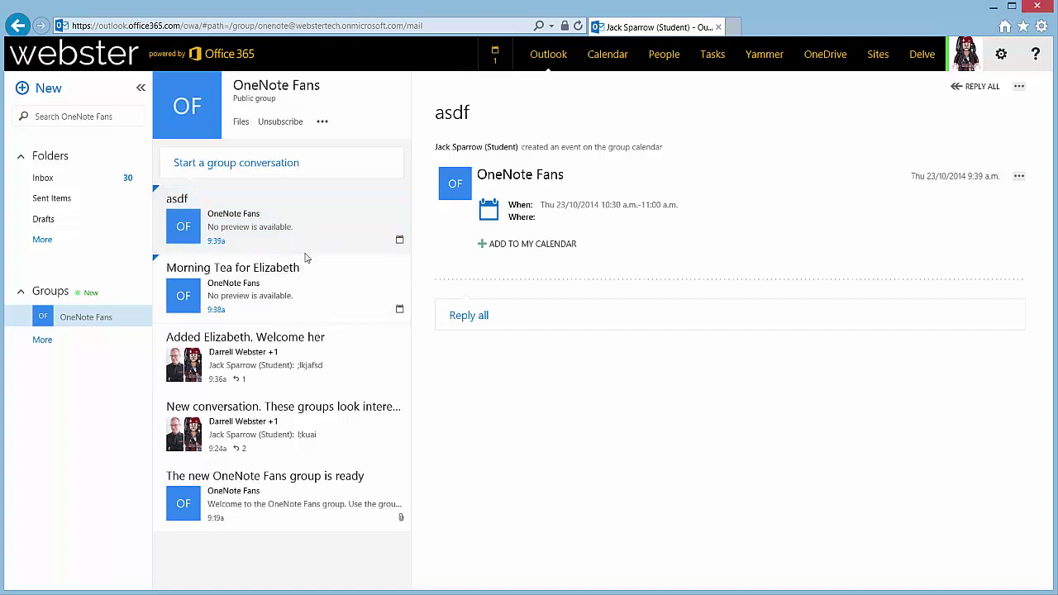
left_click(336, 308)
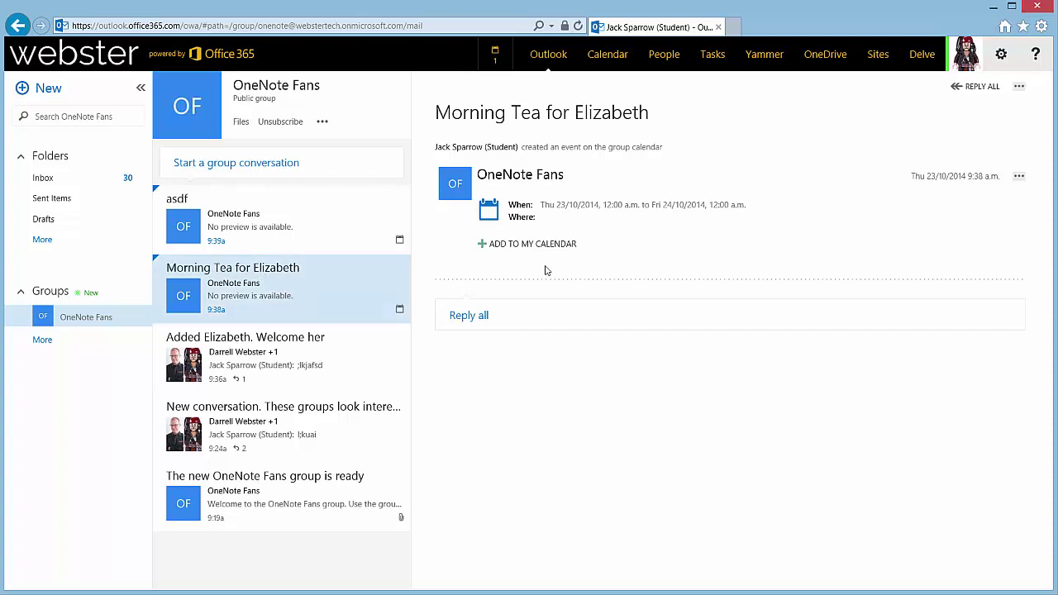
left_click(279, 242)
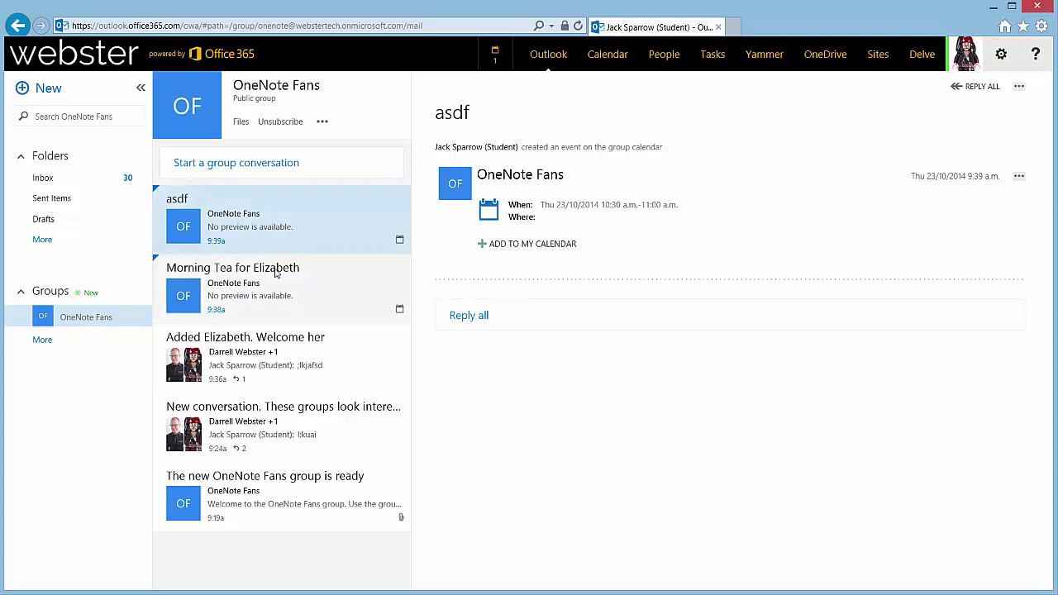
left_click(286, 266)
left_click(541, 248)
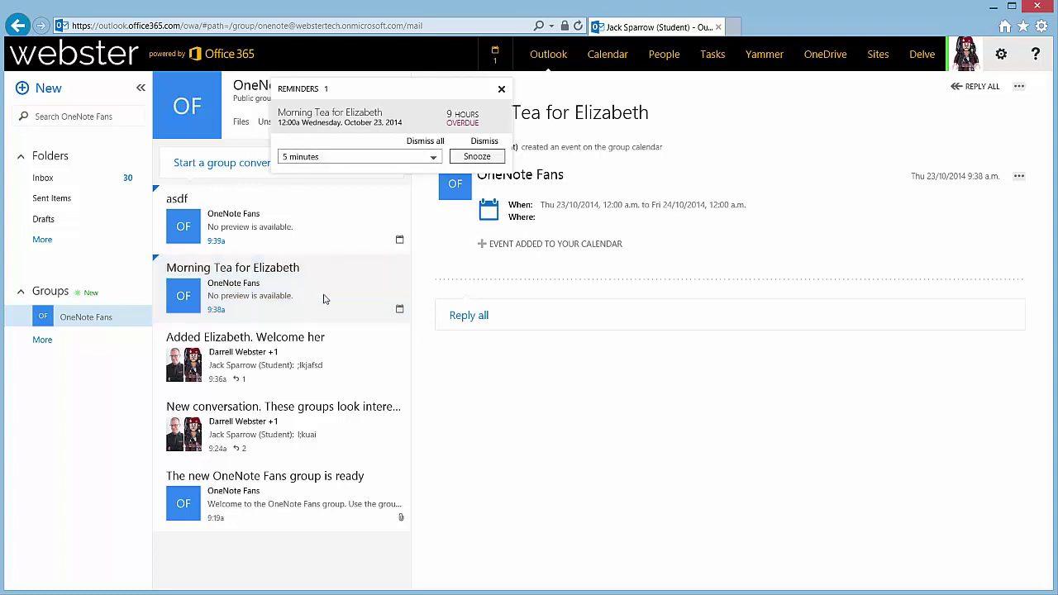
left_click(585, 486)
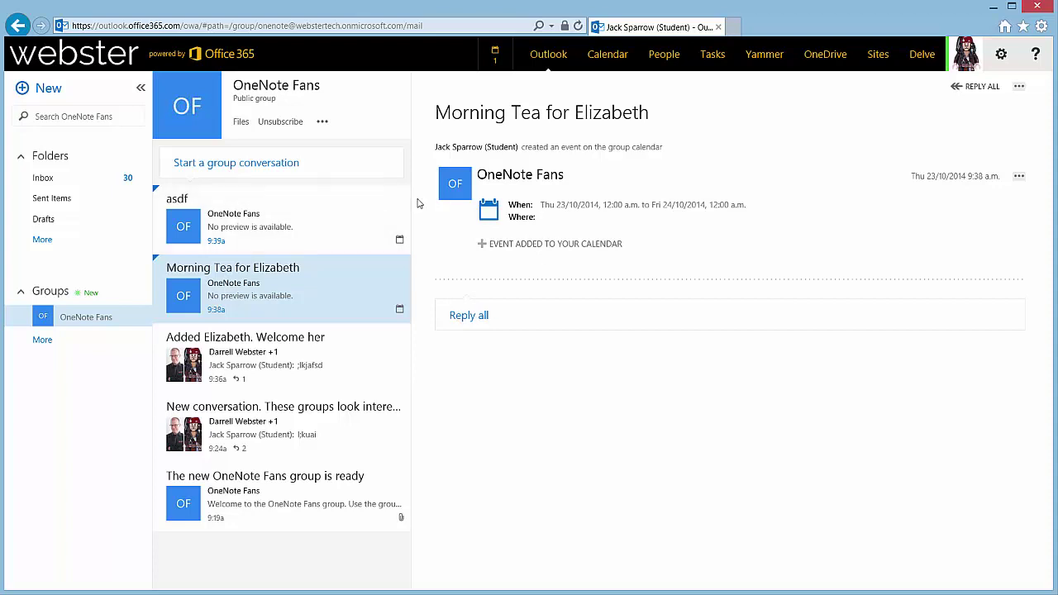
Review the "asdf" event conversation and read both messages of the new-member welcome thread in the inbox
left_click(312, 232)
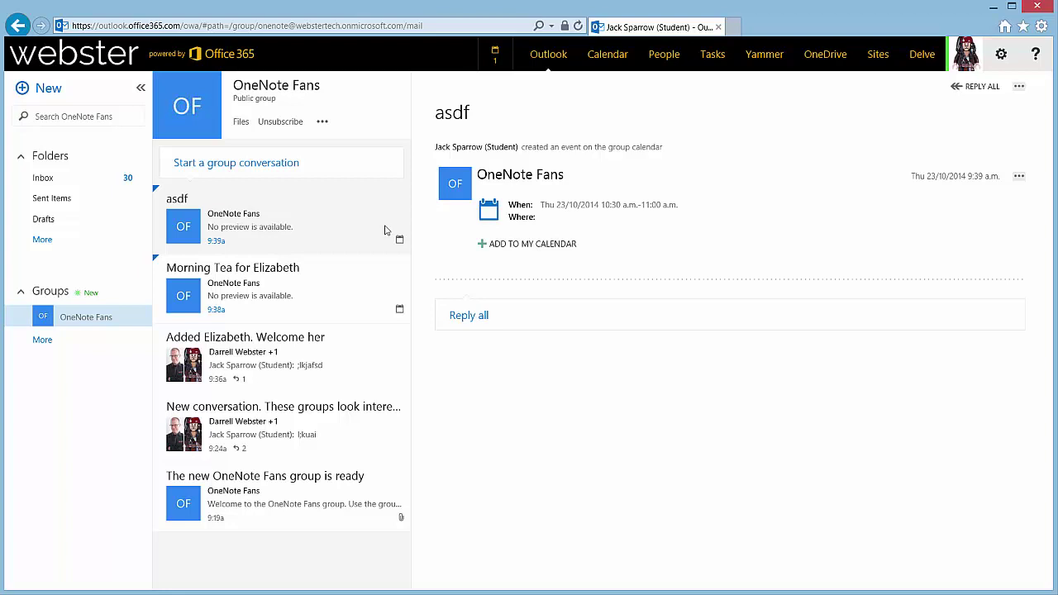
left_click(60, 182)
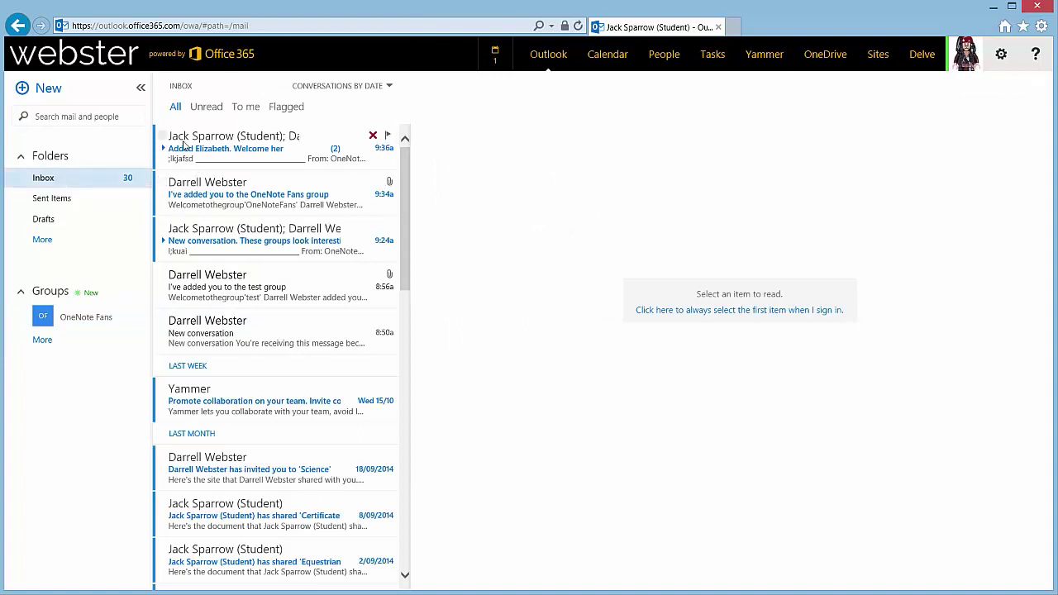
left_click(164, 149)
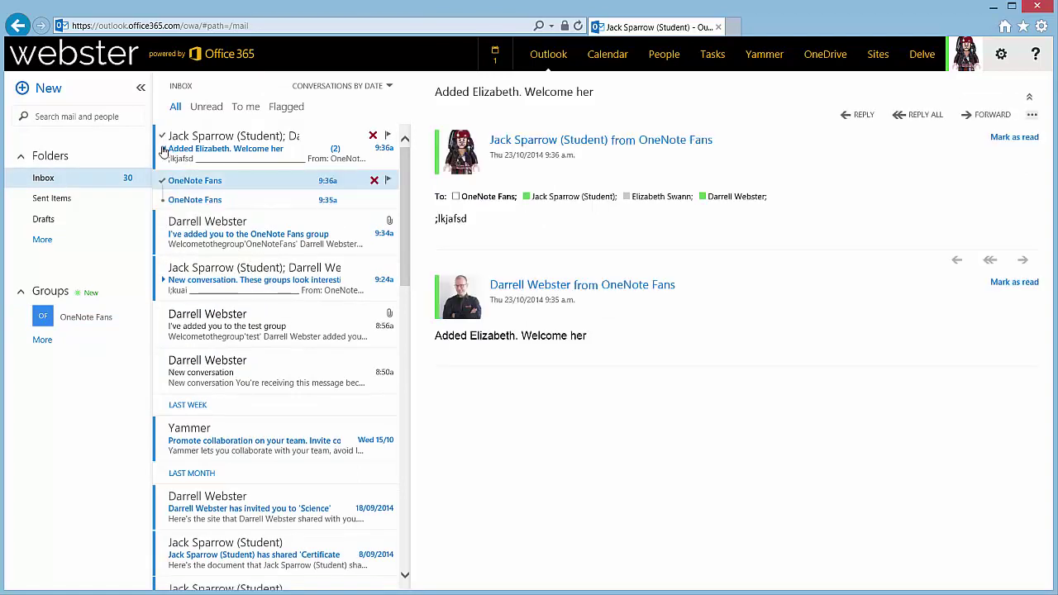
left_click(236, 203)
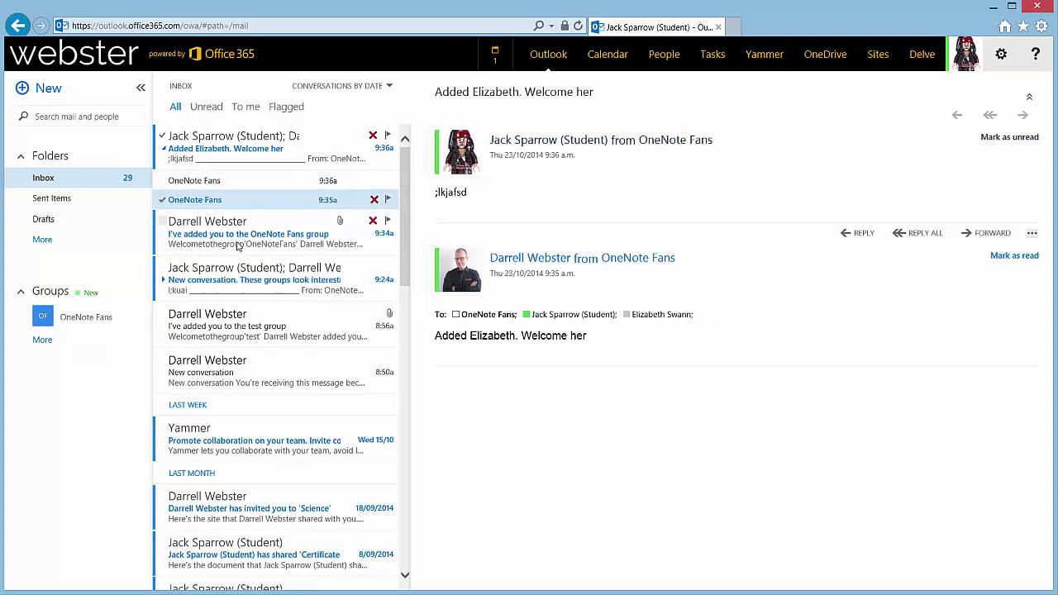
Read through the inbox message "I've added you to the OneNote Fans group", including its conversation, files and unsubscribe links
left_click(238, 241)
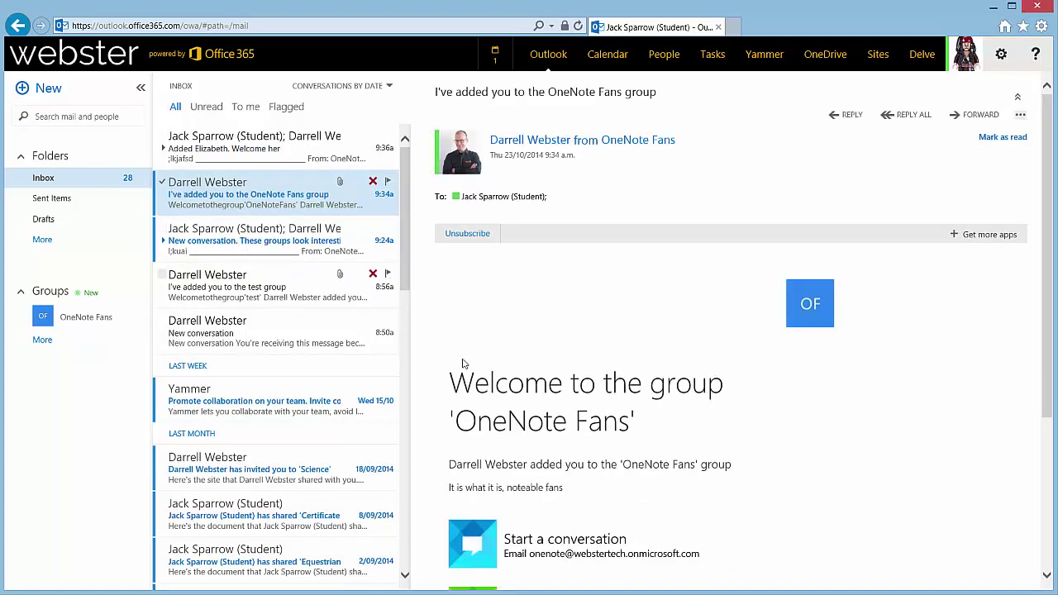
scroll(592, 372, "down", 1)
scroll(592, 372, "down", 3)
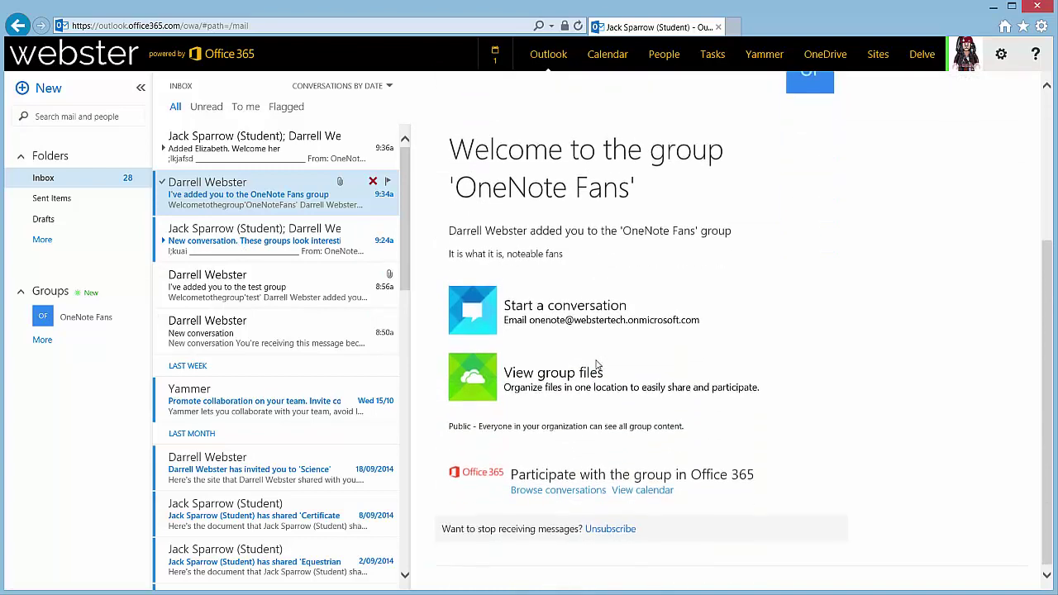
scroll(633, 331, "up", 4)
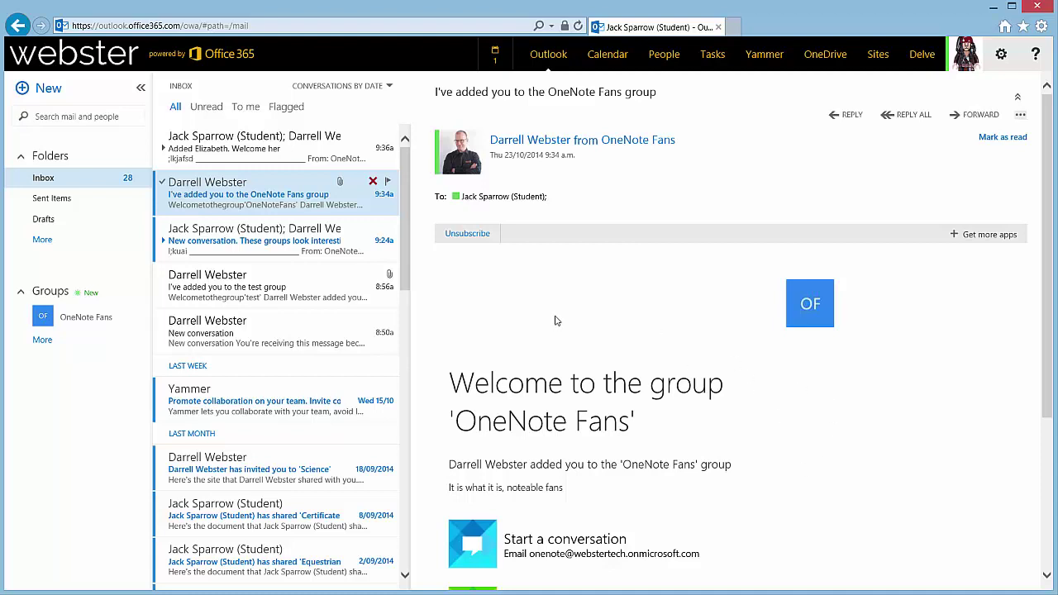
scroll(637, 347, "down", 5)
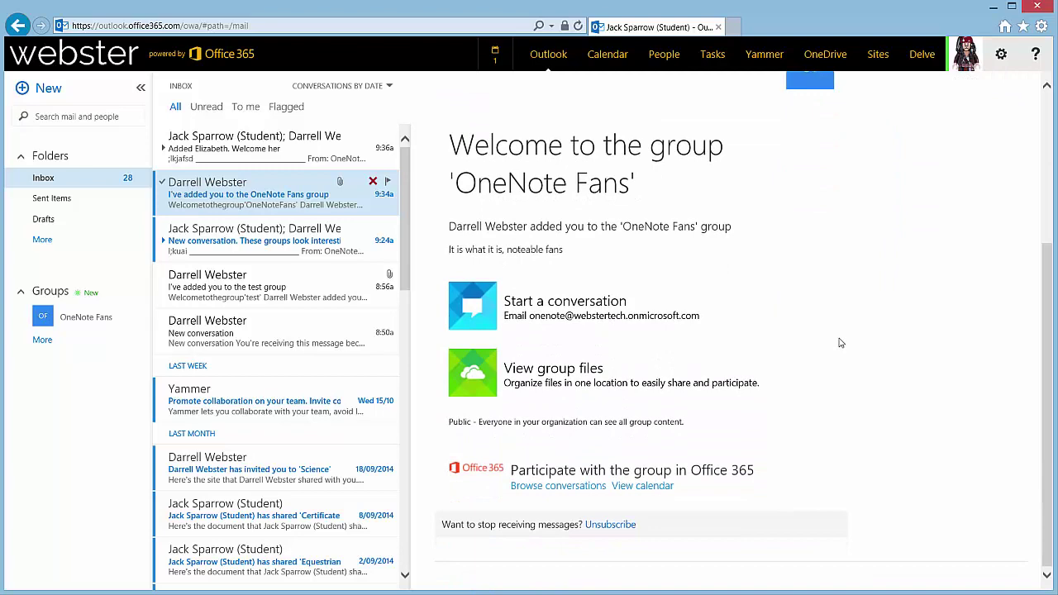
scroll(841, 344, "up", 3)
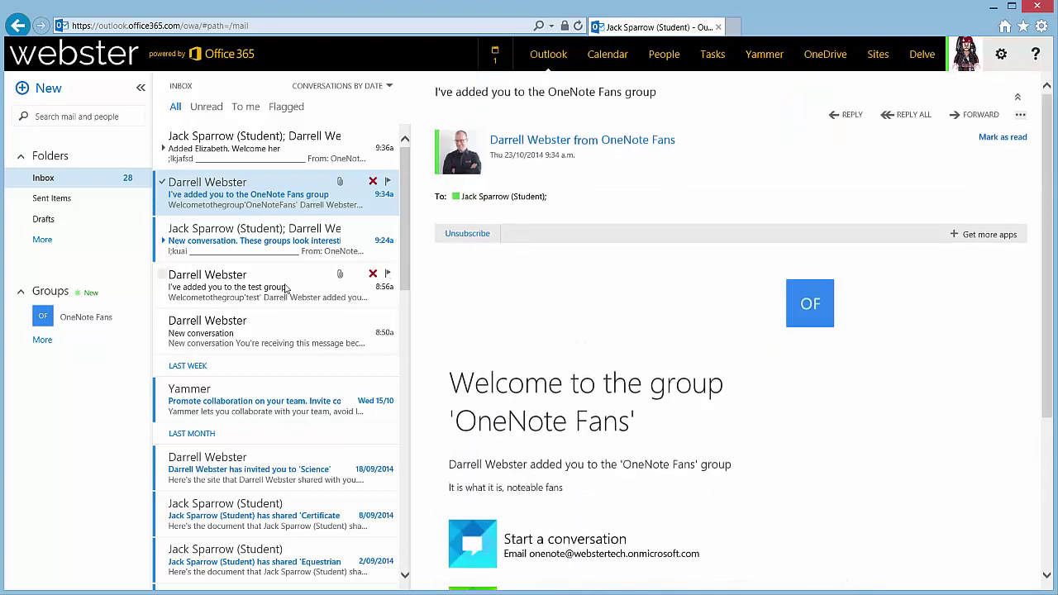
Show the members of the OneNote Fans group from its conversations page and dismiss all reminders
left_click(75, 322)
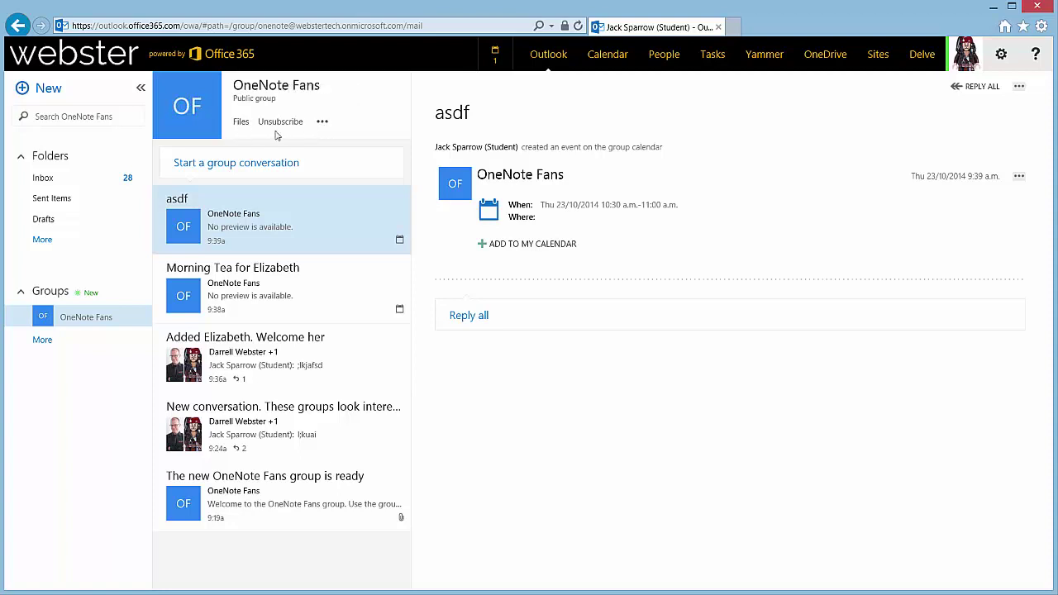
left_click(323, 123)
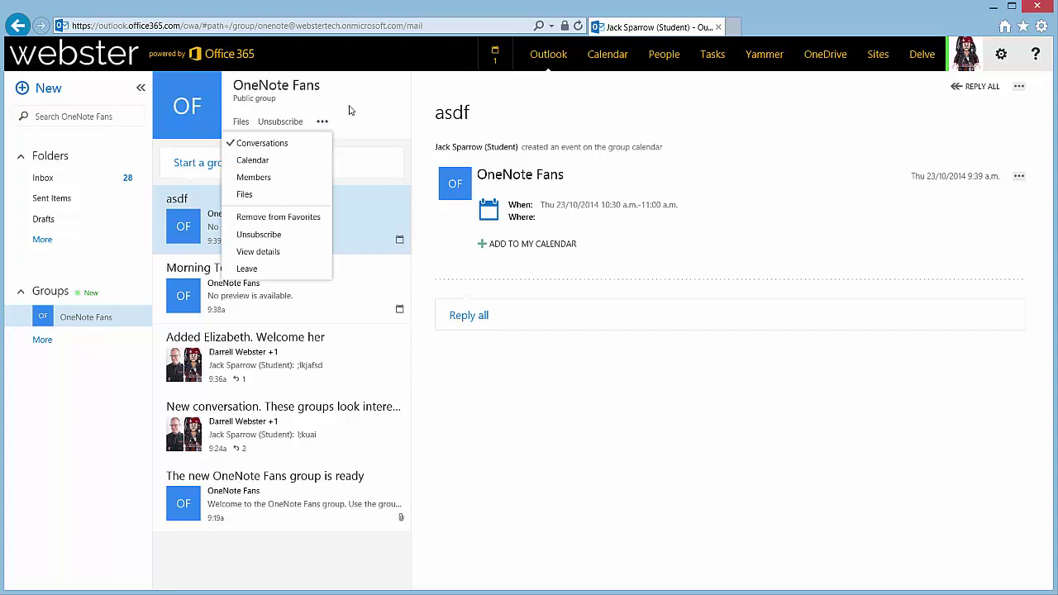
left_click(275, 178)
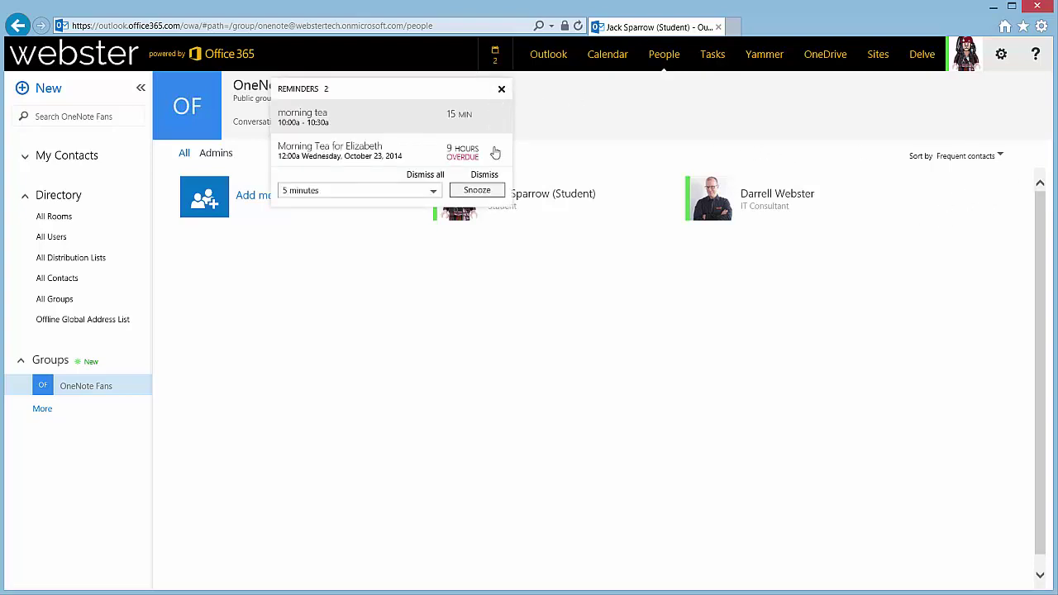
left_click(436, 176)
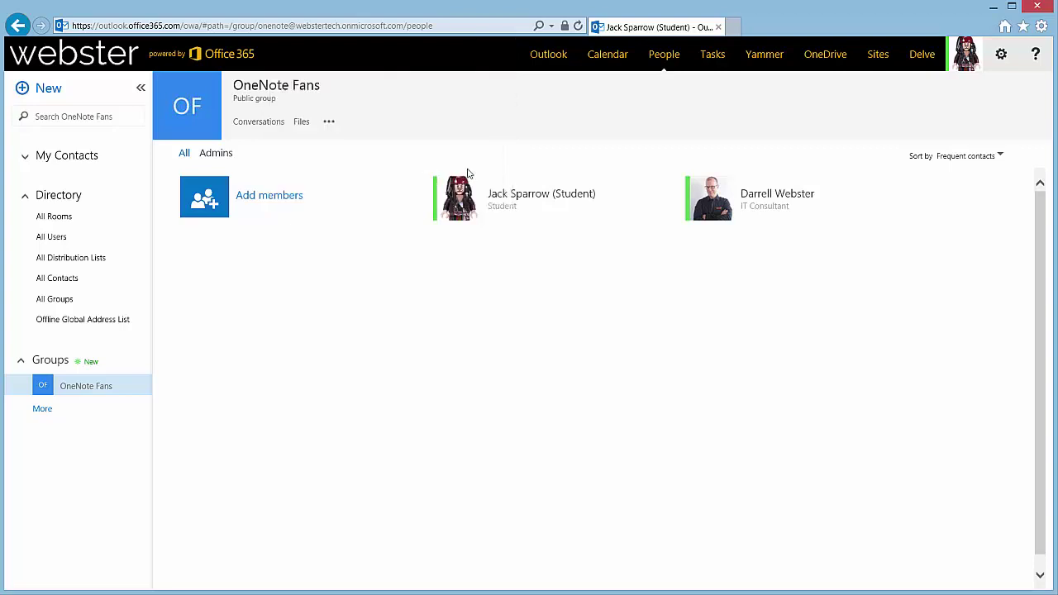
Sort the group members by display name and switch the sorting back to frequent contacts
left_click(998, 158)
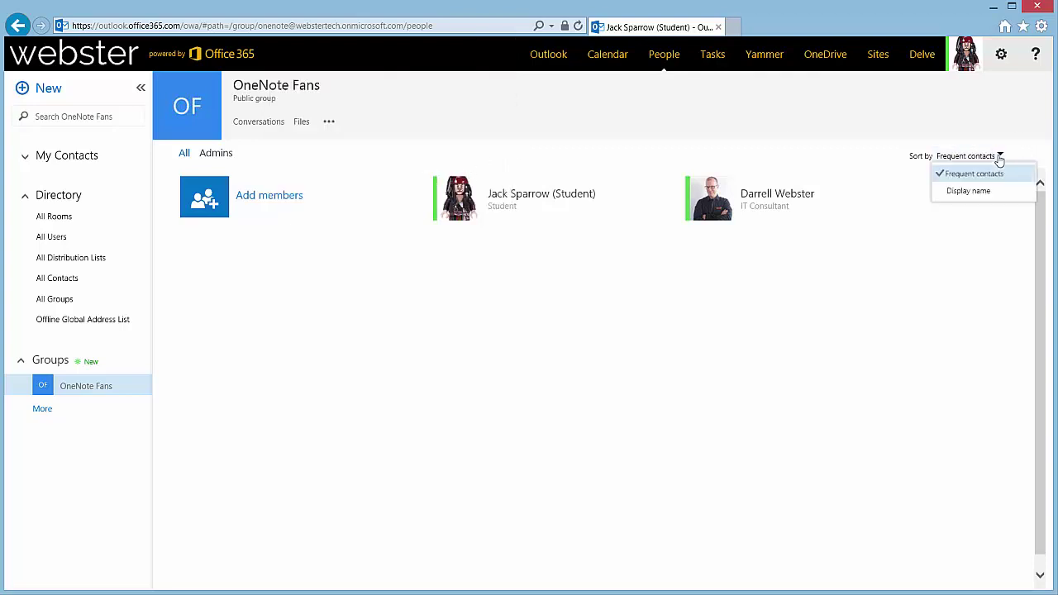
left_click(978, 190)
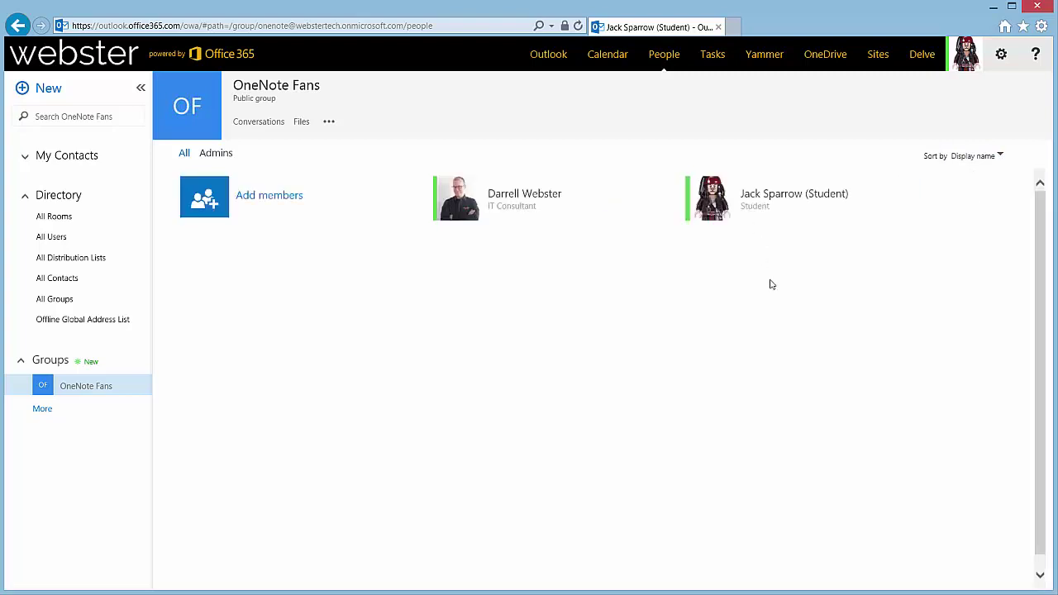
left_click(995, 157)
left_click(997, 177)
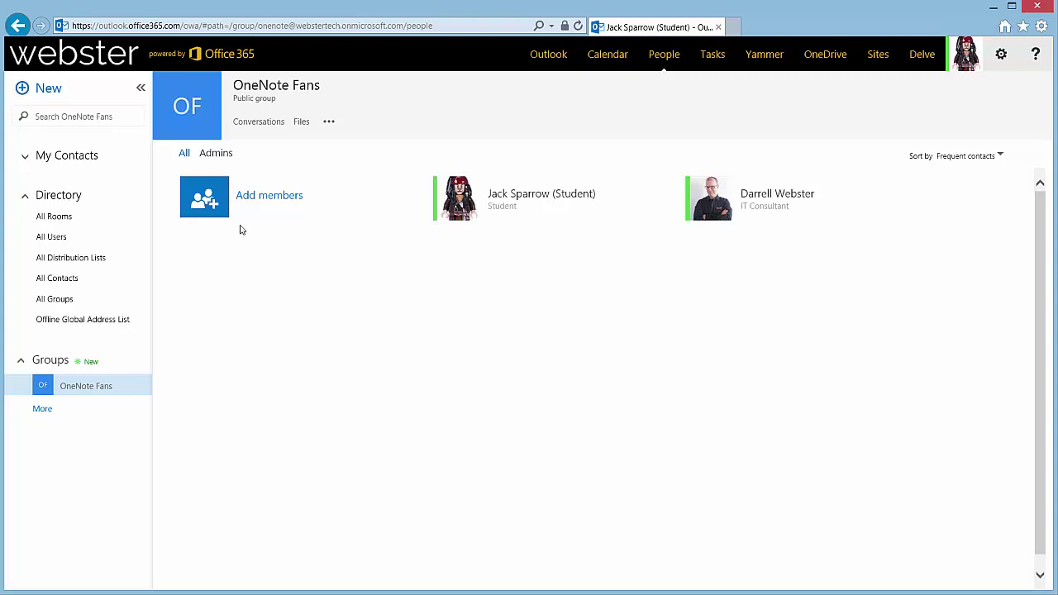
Find a colleague in the directory by first name and put them on the list of new OneNote Fans members
left_click(212, 203)
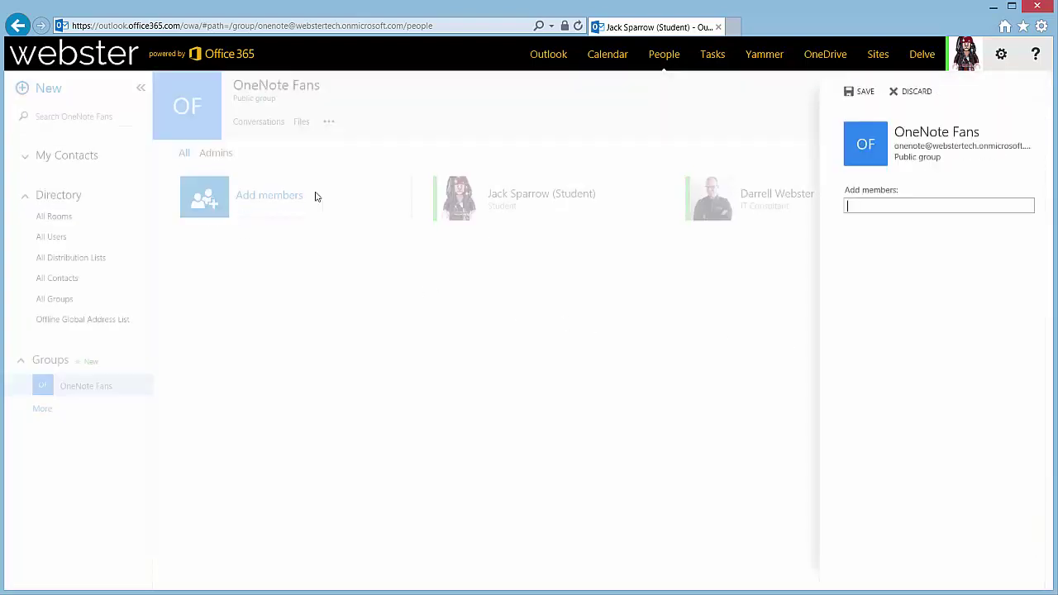
type("eliza")
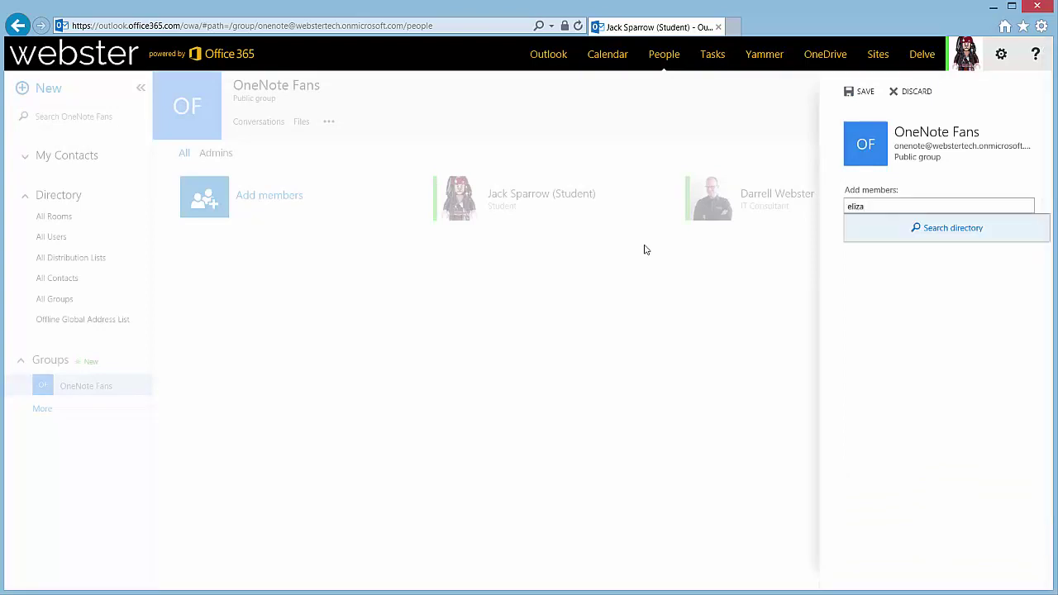
left_click(958, 230)
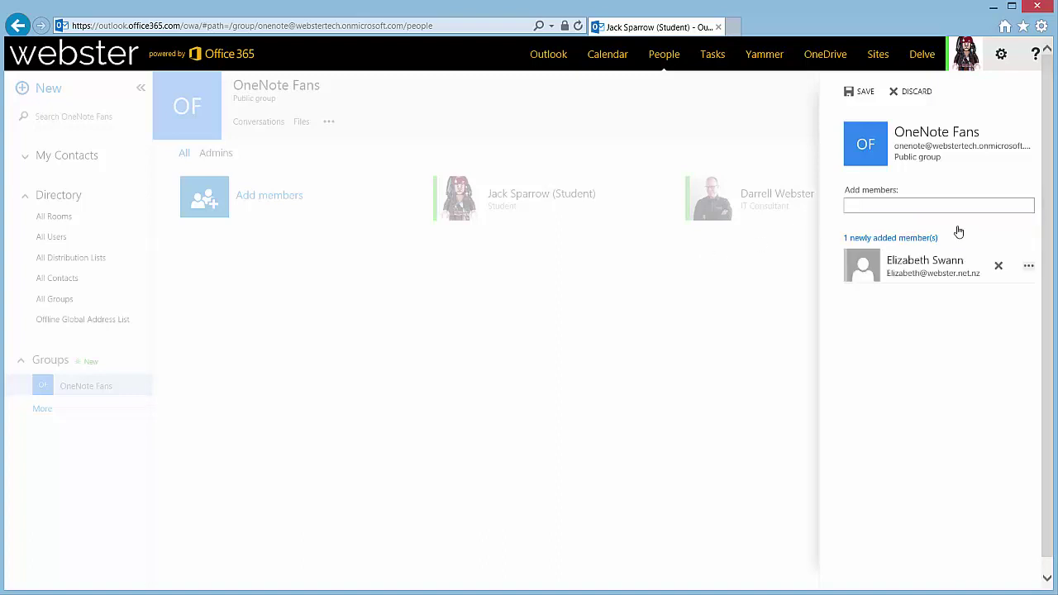
Look at the newly added member's contact card and the options available for that entry
left_click(921, 266)
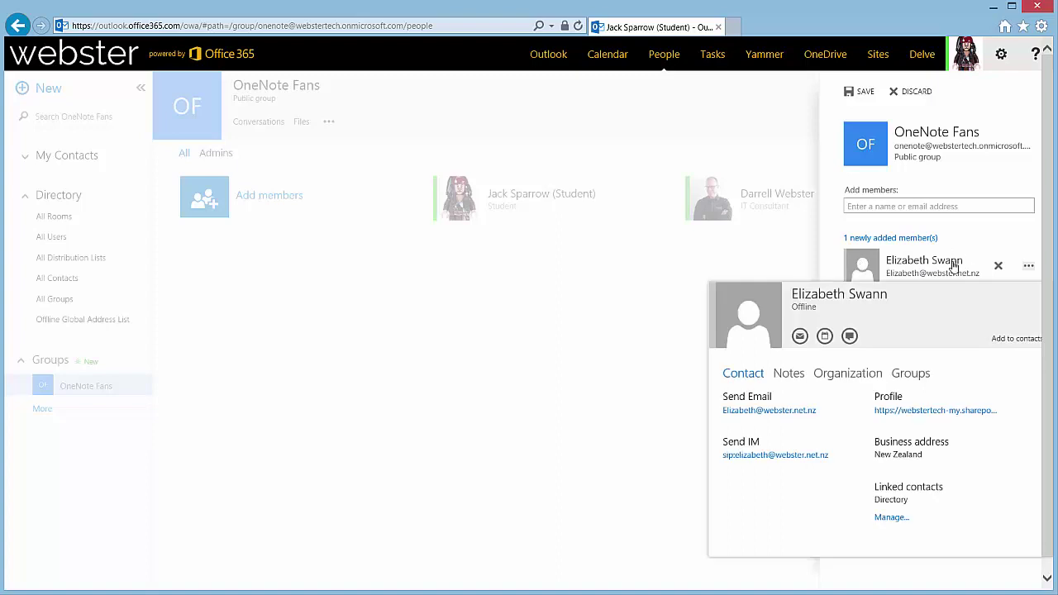
left_click(1029, 267)
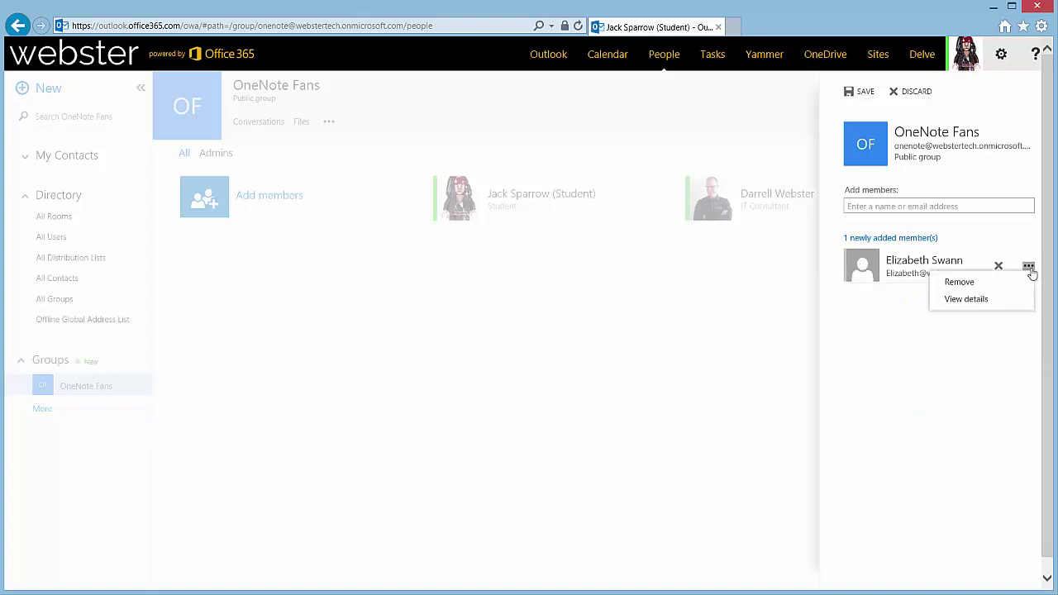
left_click(883, 274)
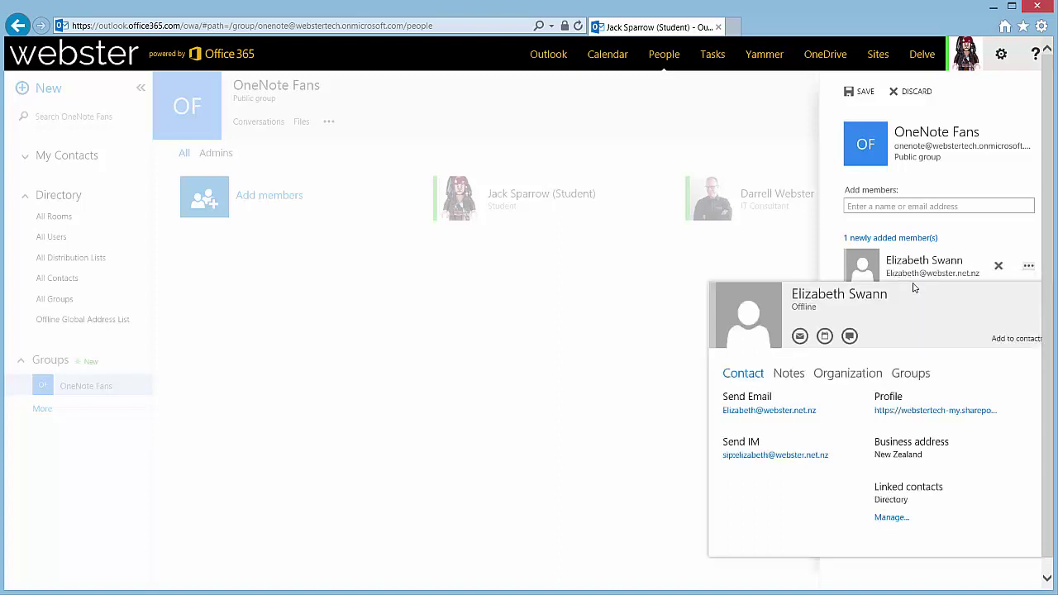
Save the newly added member to the OneNote Fans group and check the group's admins before showing all members again
left_click(575, 291)
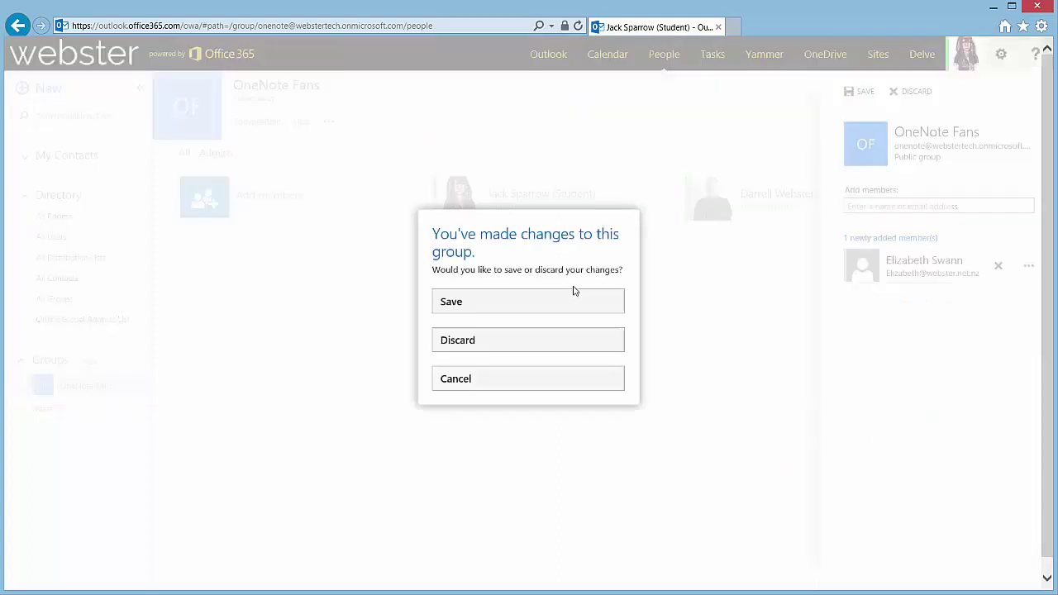
left_click(481, 382)
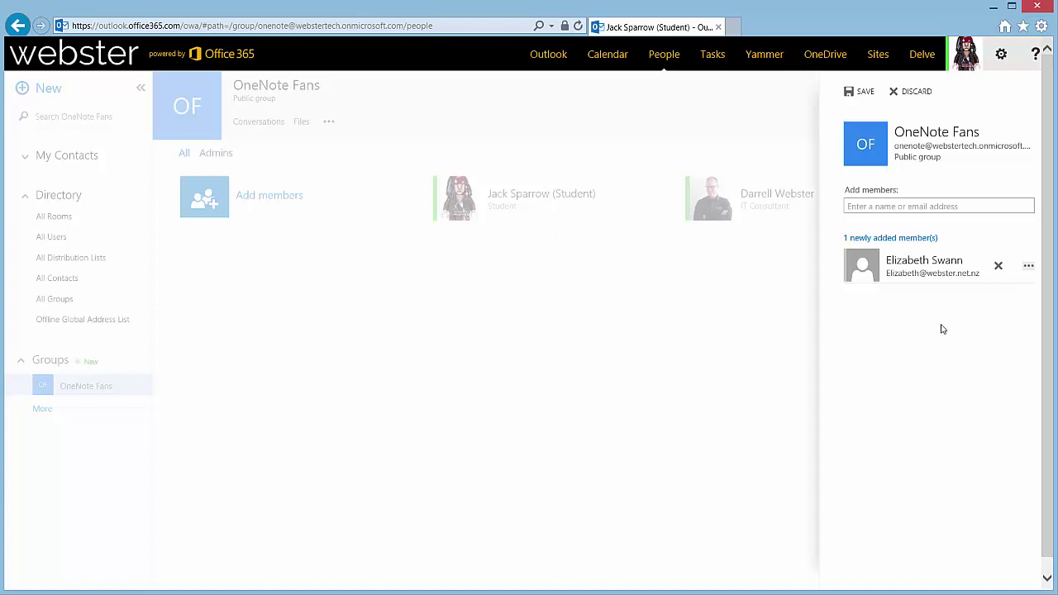
left_click(862, 97)
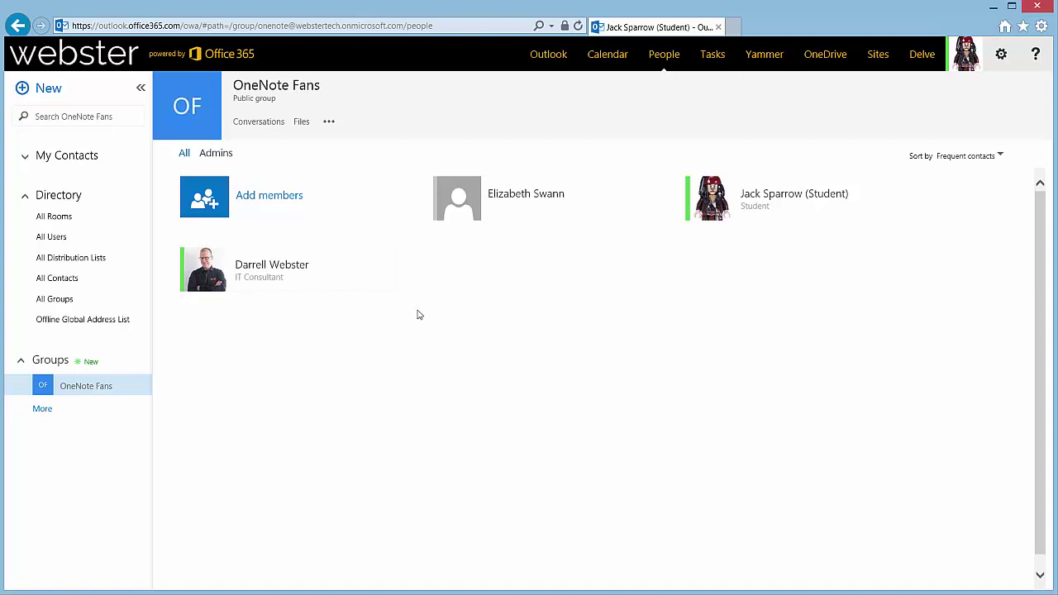
left_click(219, 154)
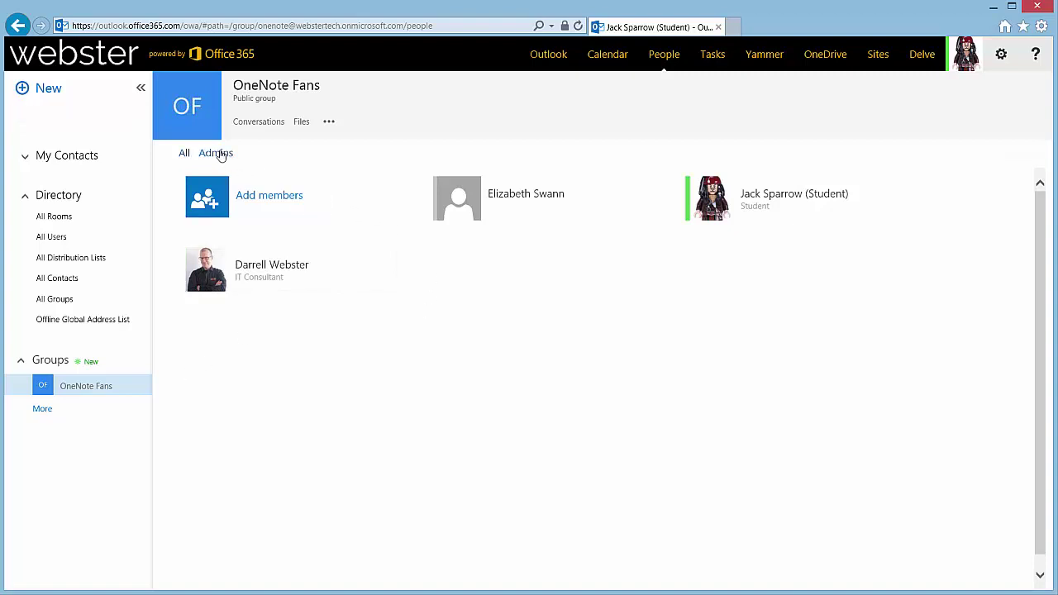
left_click(185, 156)
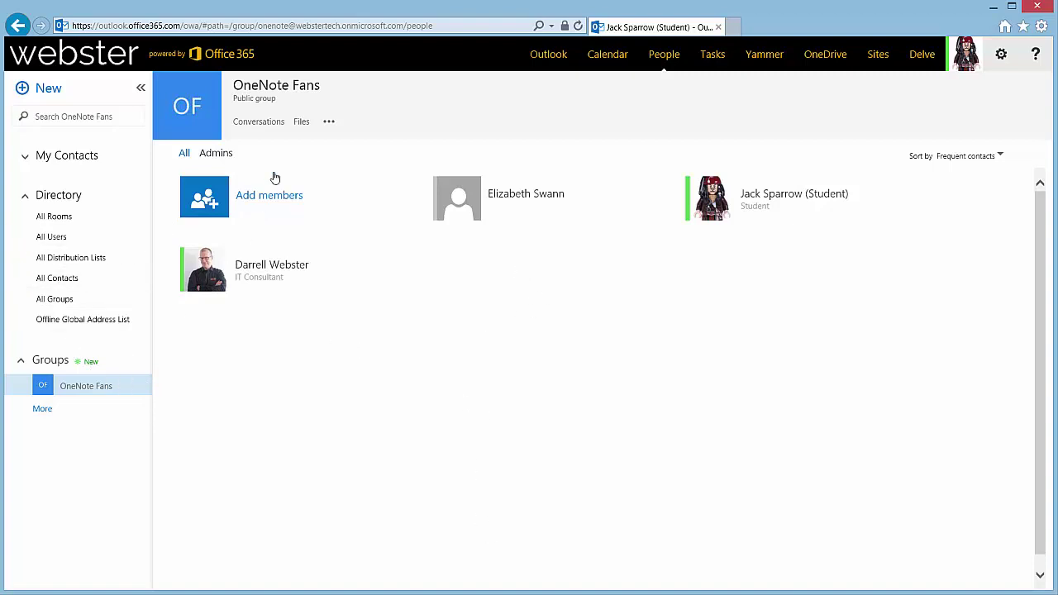
Open the OneNote Fans group's files and look at the group navigation options offered on that page
left_click(329, 123)
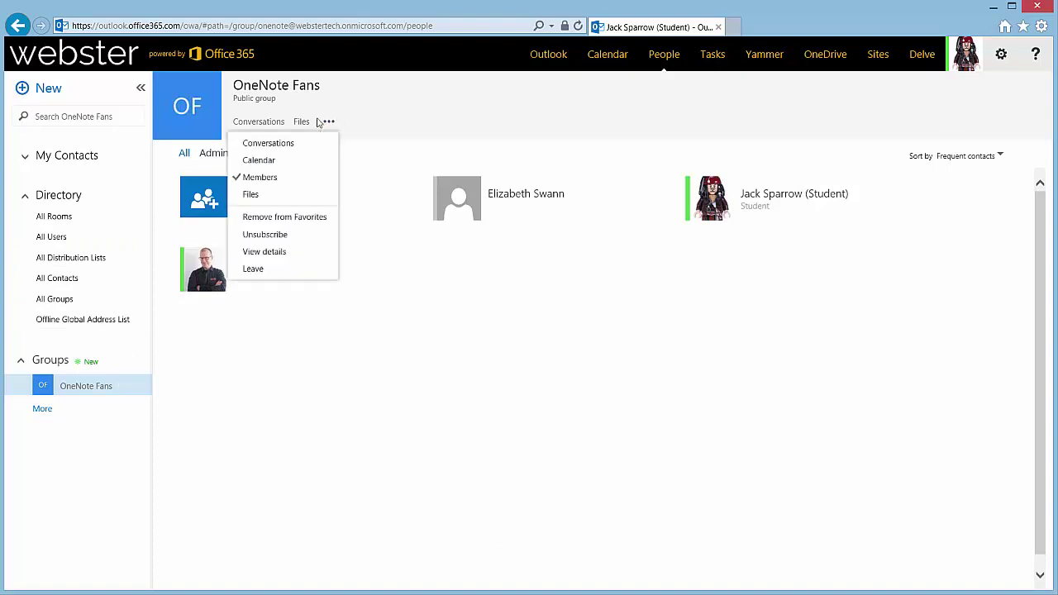
left_click(287, 196)
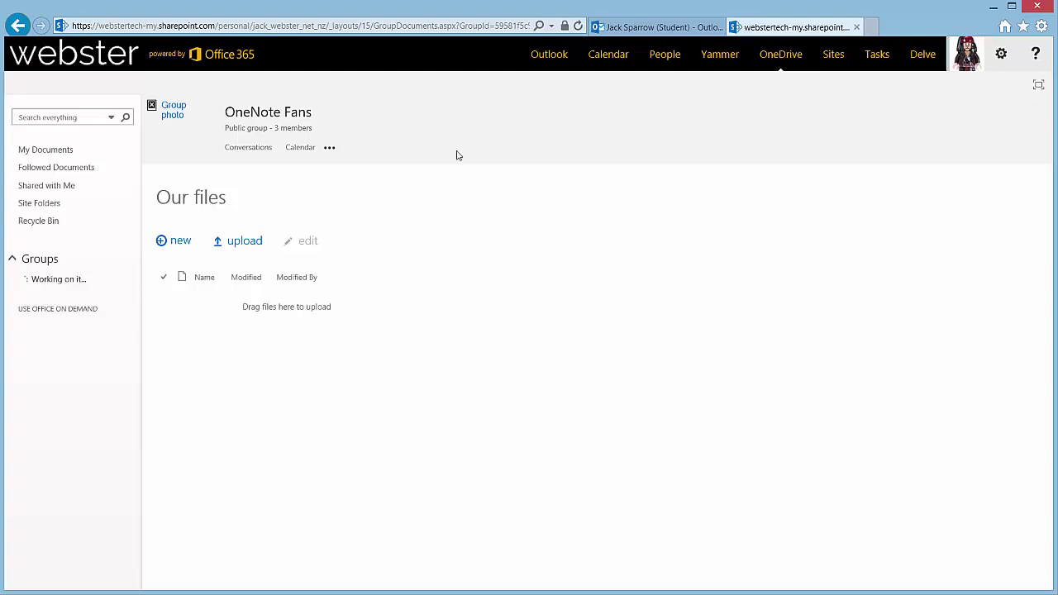
left_click(330, 149)
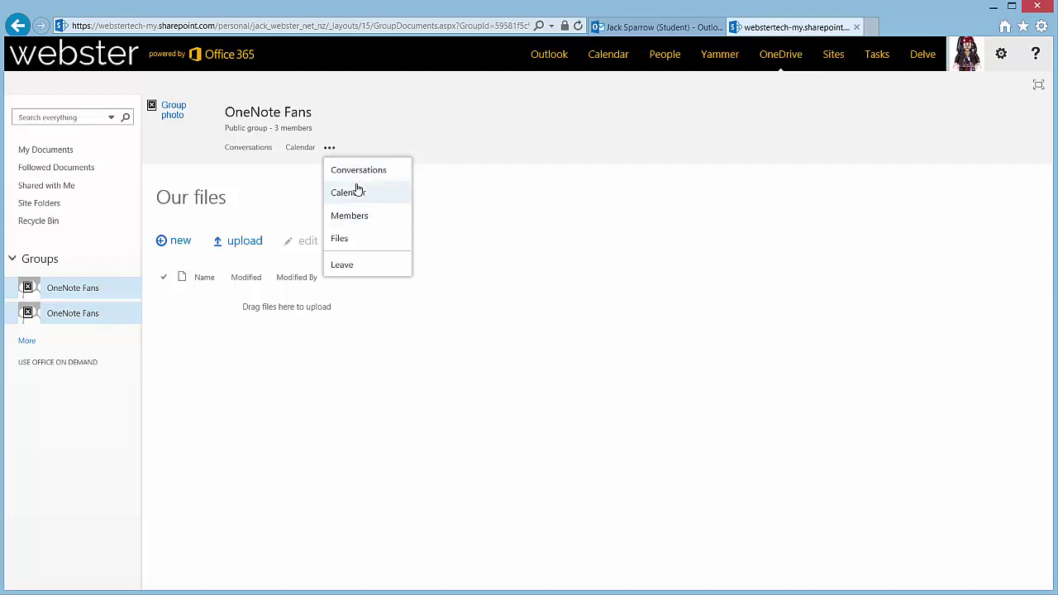
left_click(414, 144)
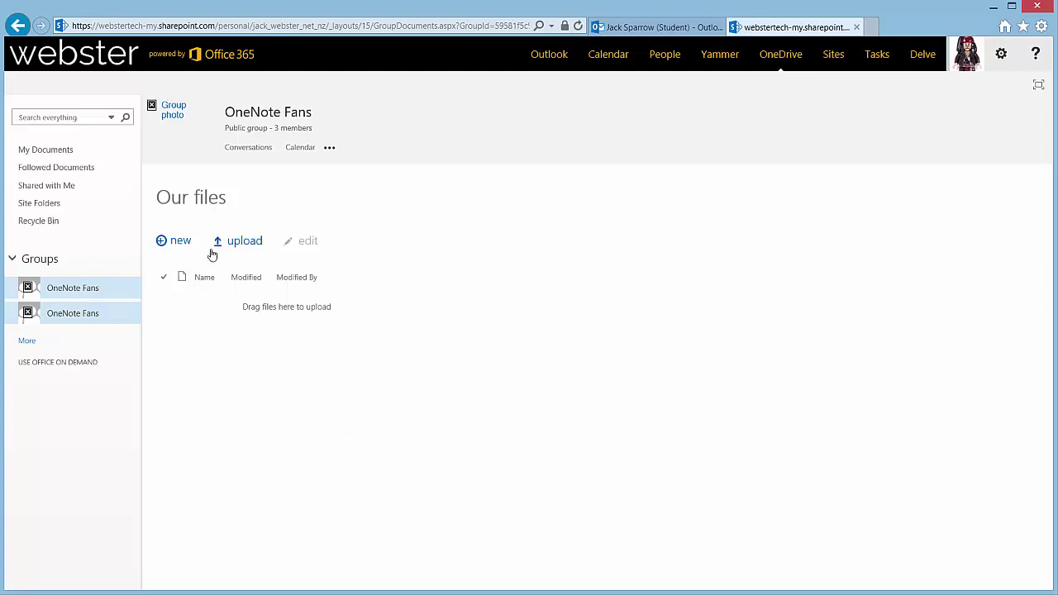
Create a new Word document in the group's files with the text "asdfasdf"
left_click(178, 245)
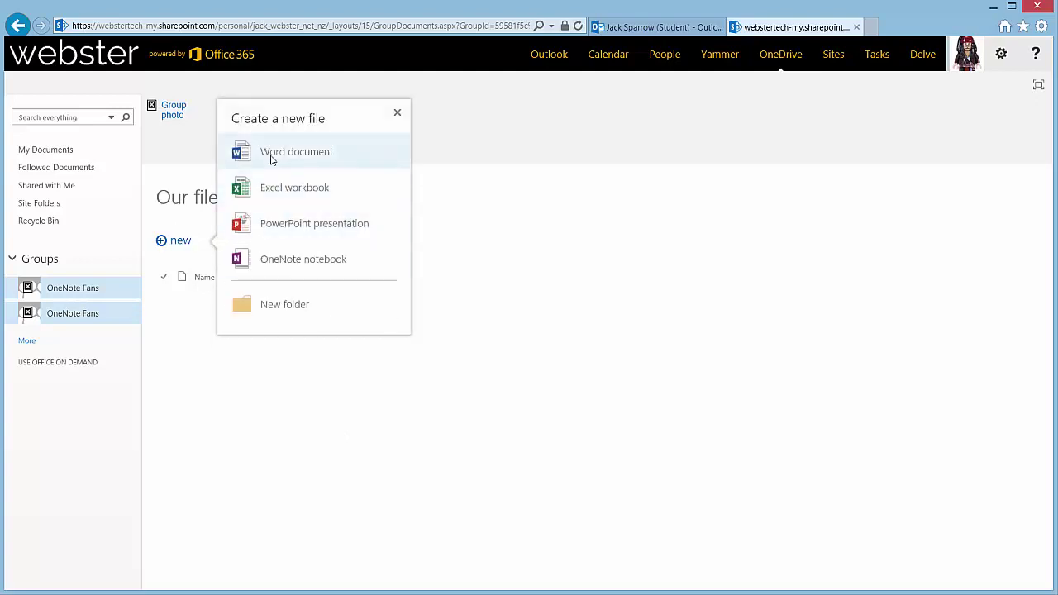
left_click(272, 161)
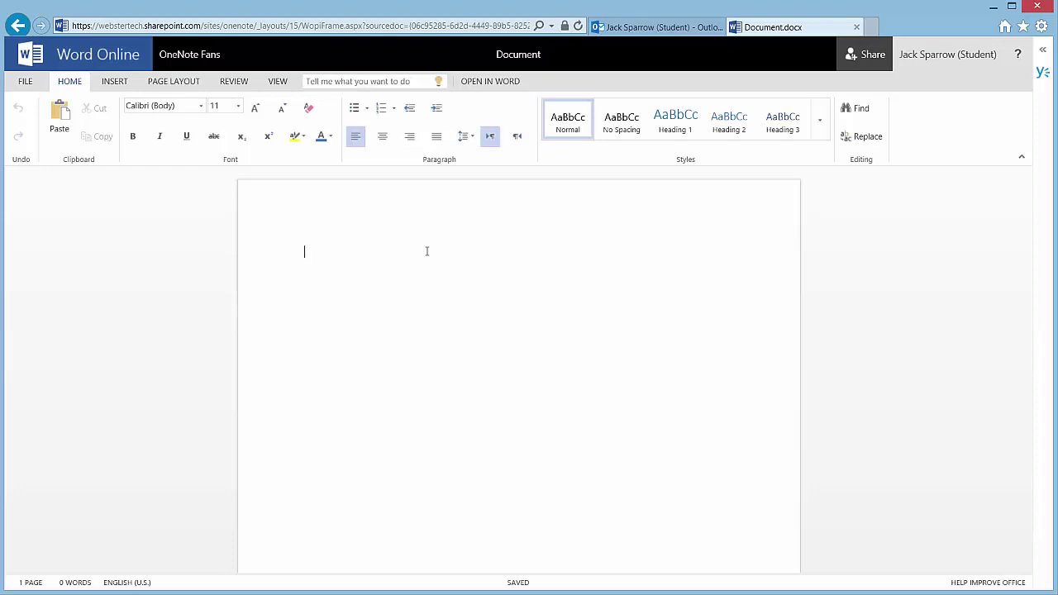
type("asdfasdf")
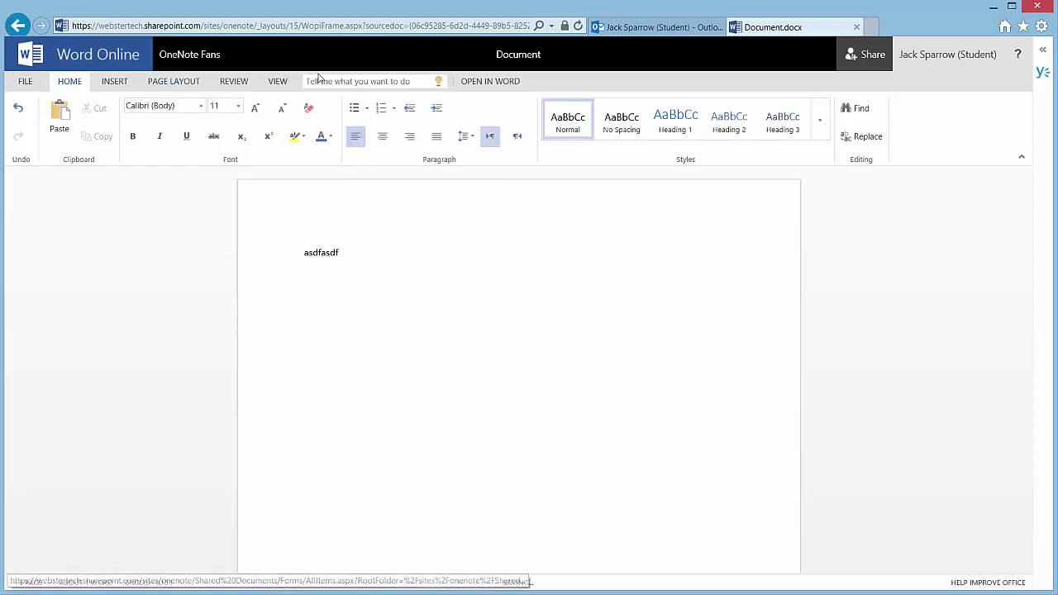
Rename the document as "New doc" and return to its body text
left_click(518, 55)
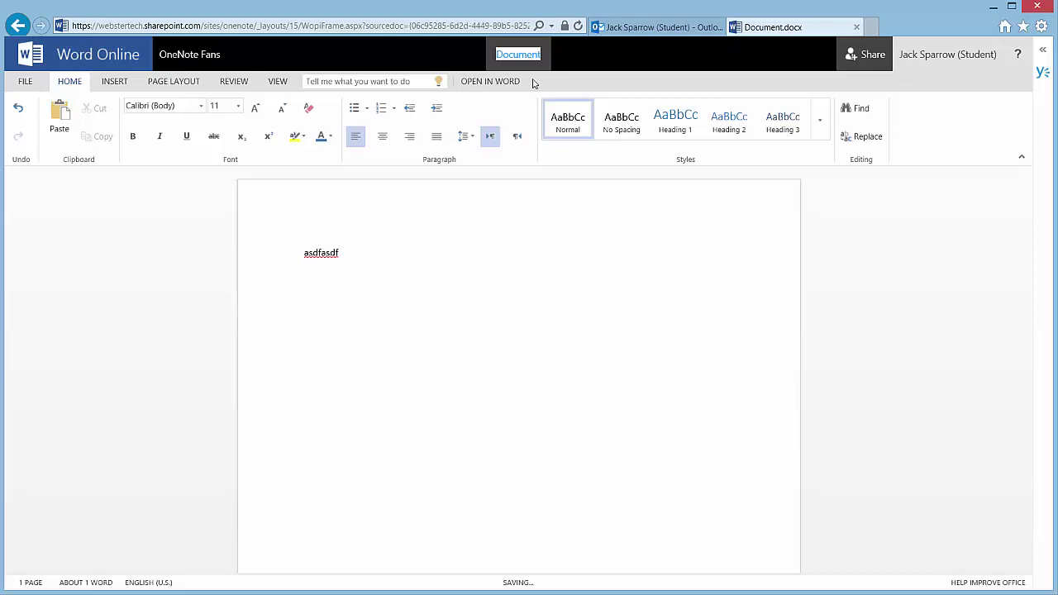
type("New doc")
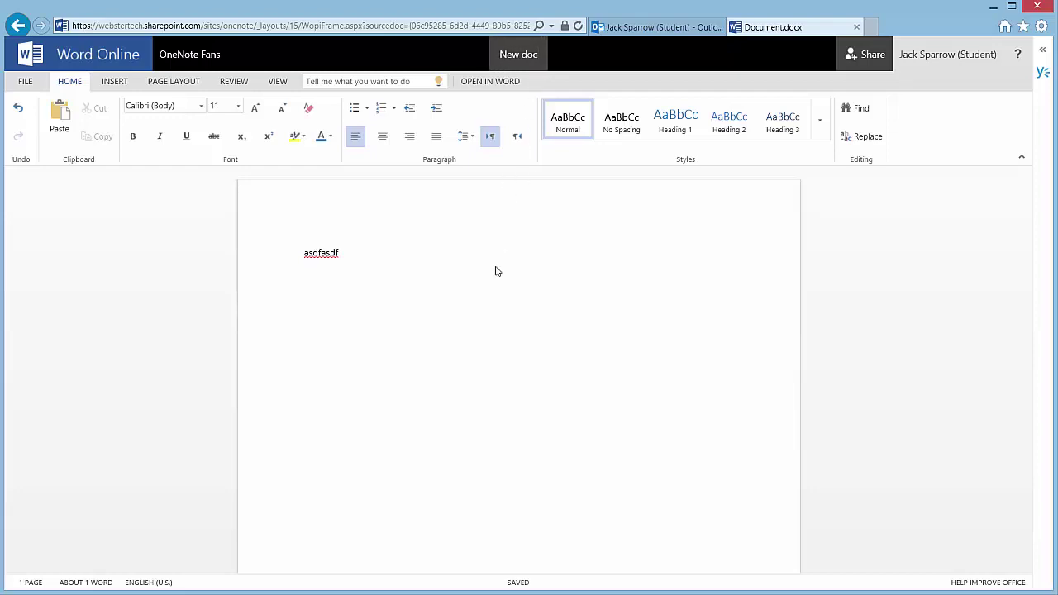
left_click(491, 272)
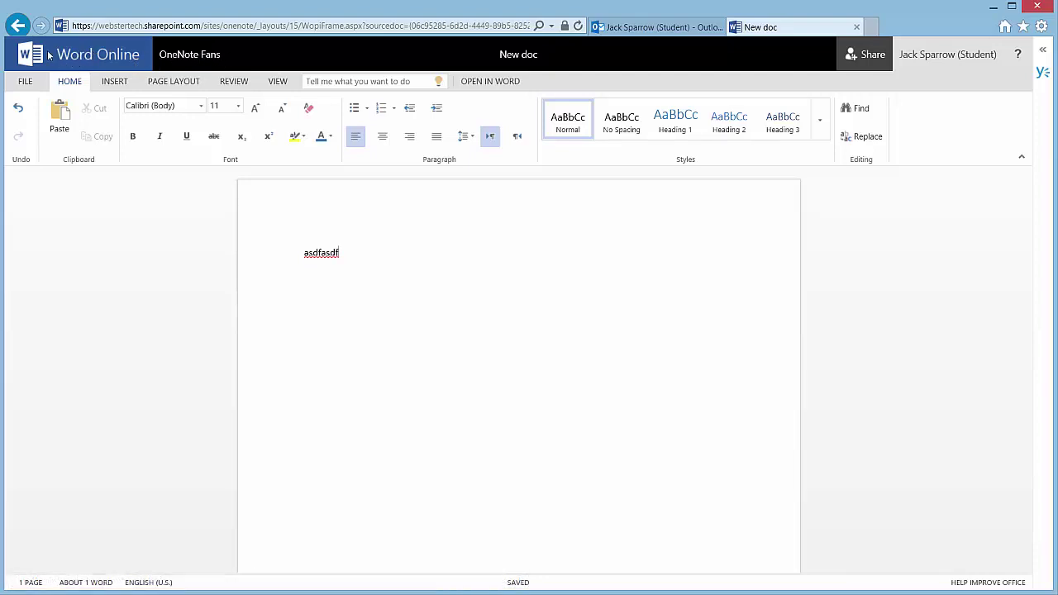
Look at the recent documents list and the Yammer conversations attached to the document
left_click(26, 82)
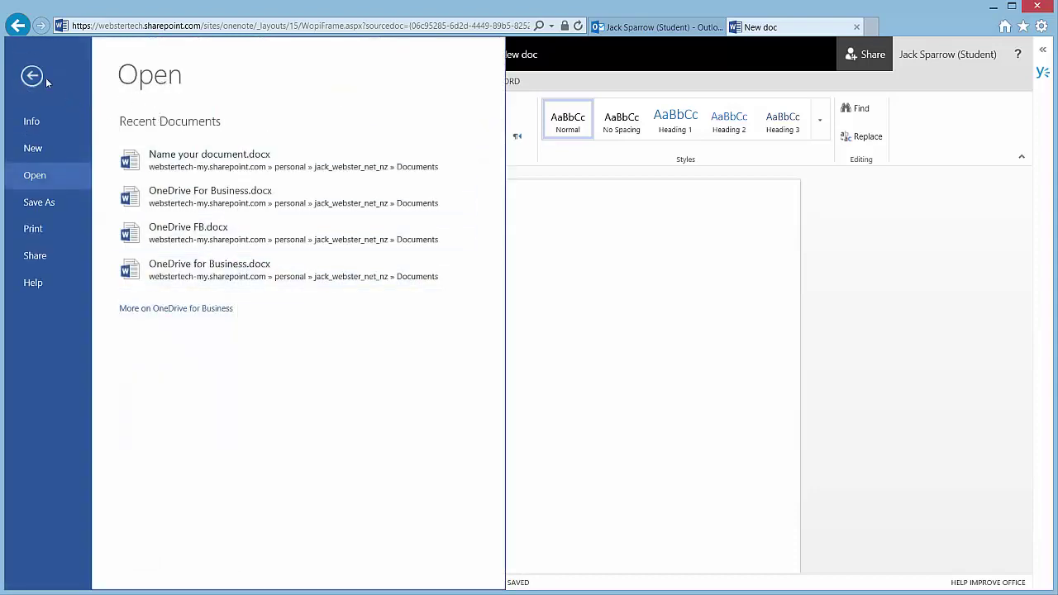
left_click(35, 79)
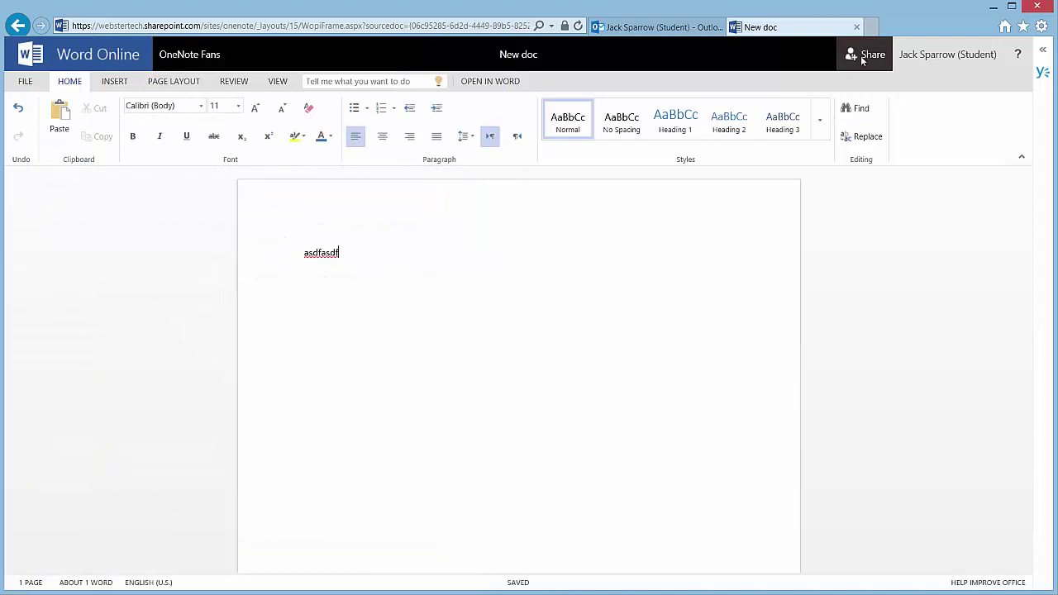
left_click(1045, 54)
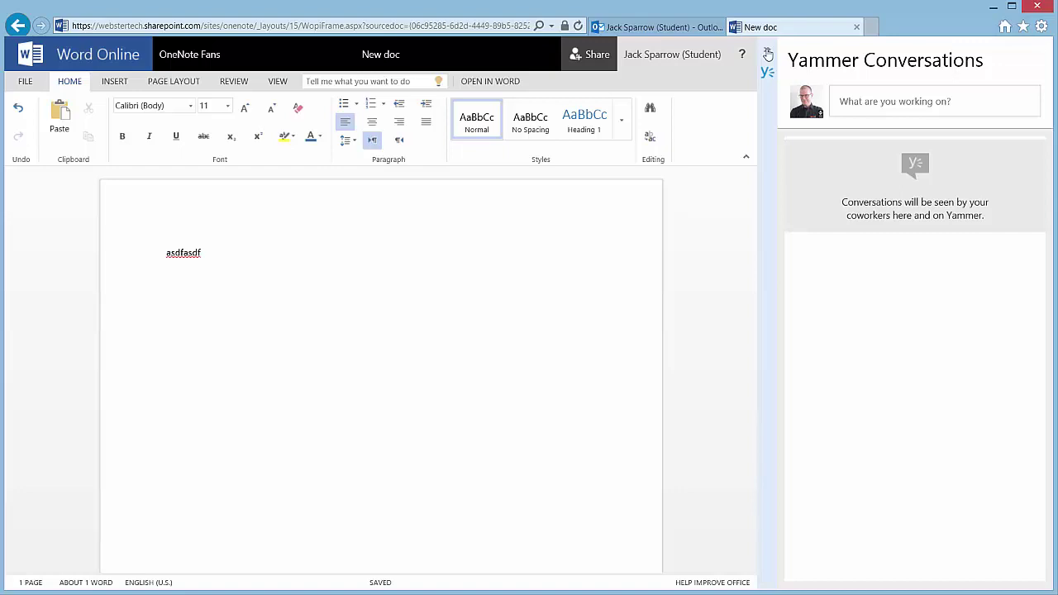
left_click(769, 54)
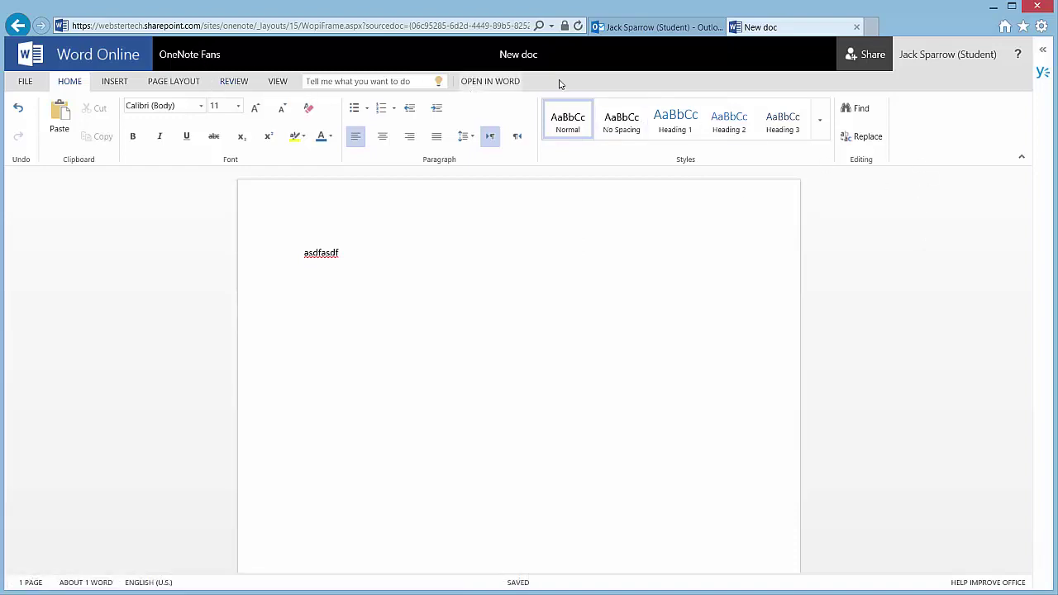
Review who New doc is shared with and the invitation's permission, message and email options, without sharing it further
left_click(873, 55)
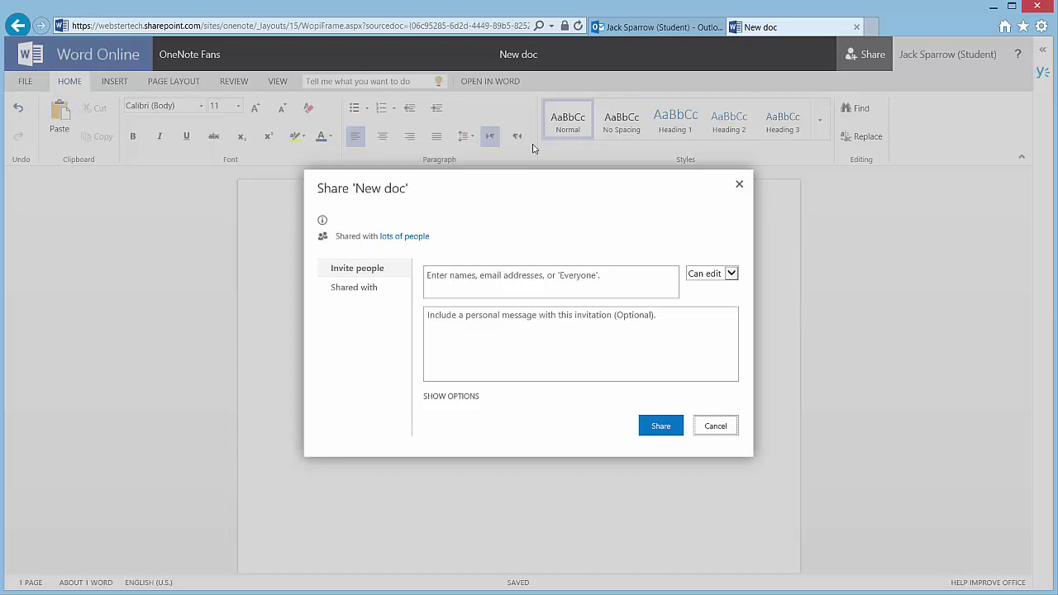
left_click(371, 298)
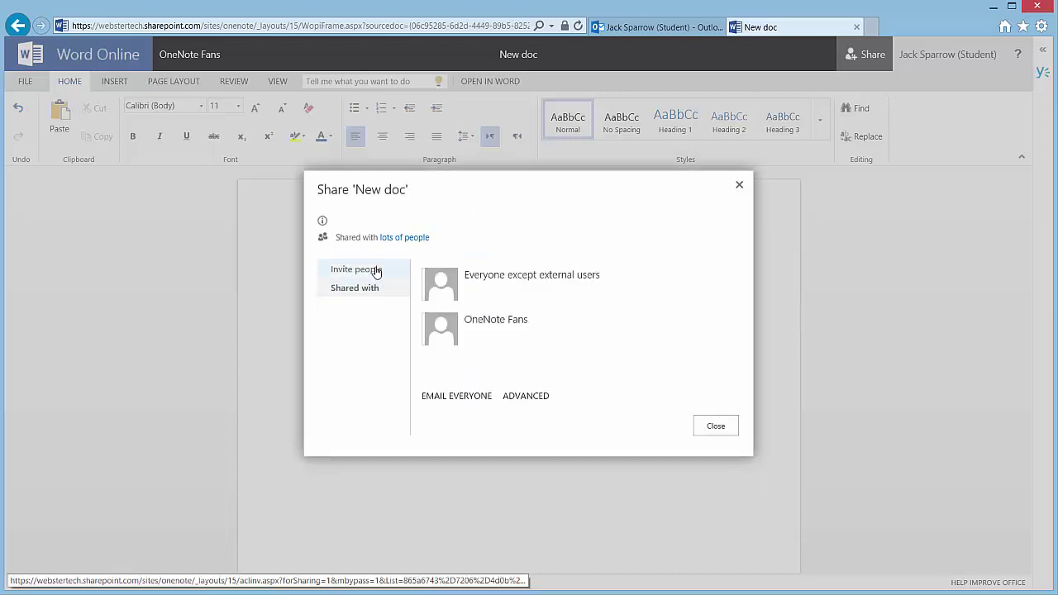
left_click(373, 271)
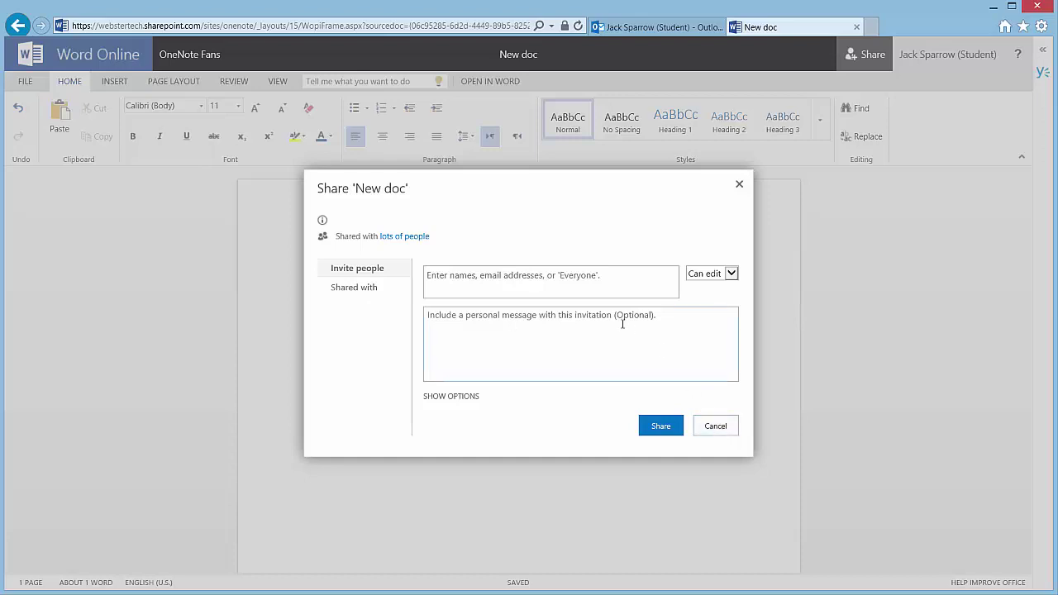
left_click(490, 281)
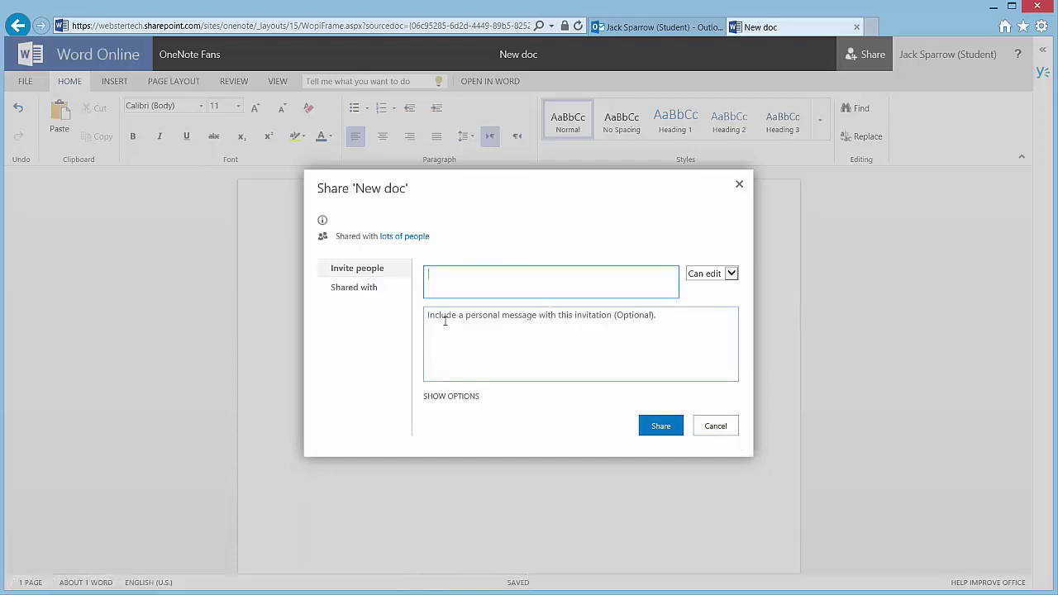
left_click(732, 274)
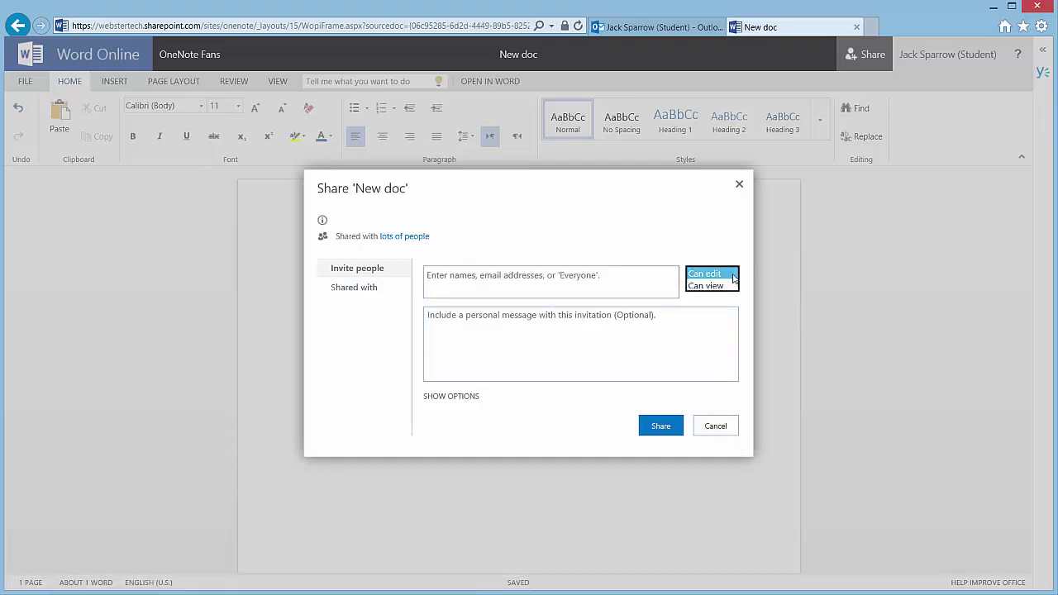
left_click(649, 243)
left_click(584, 328)
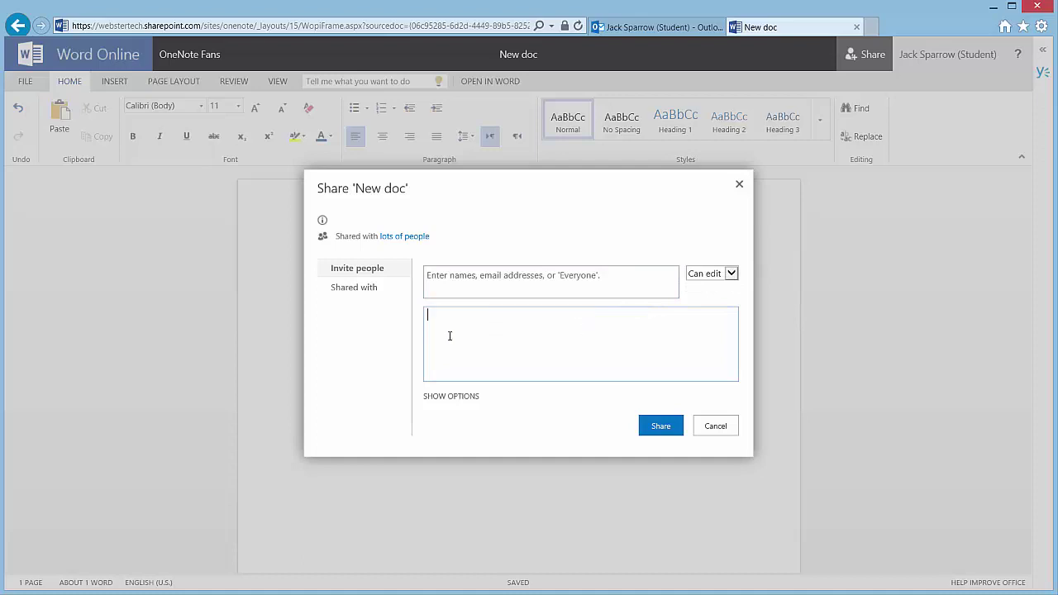
left_click(444, 399)
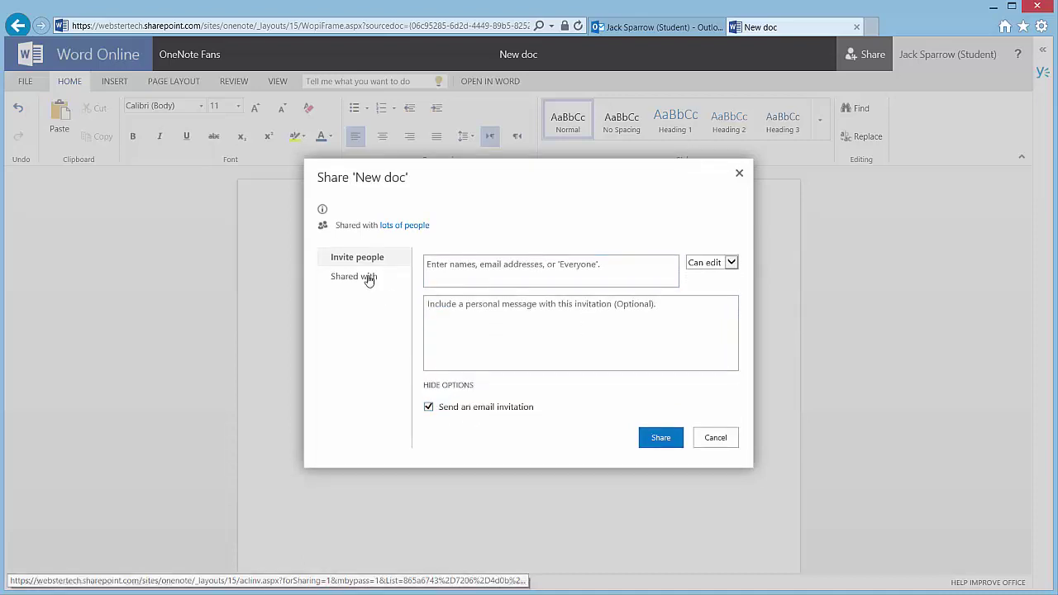
left_click(720, 443)
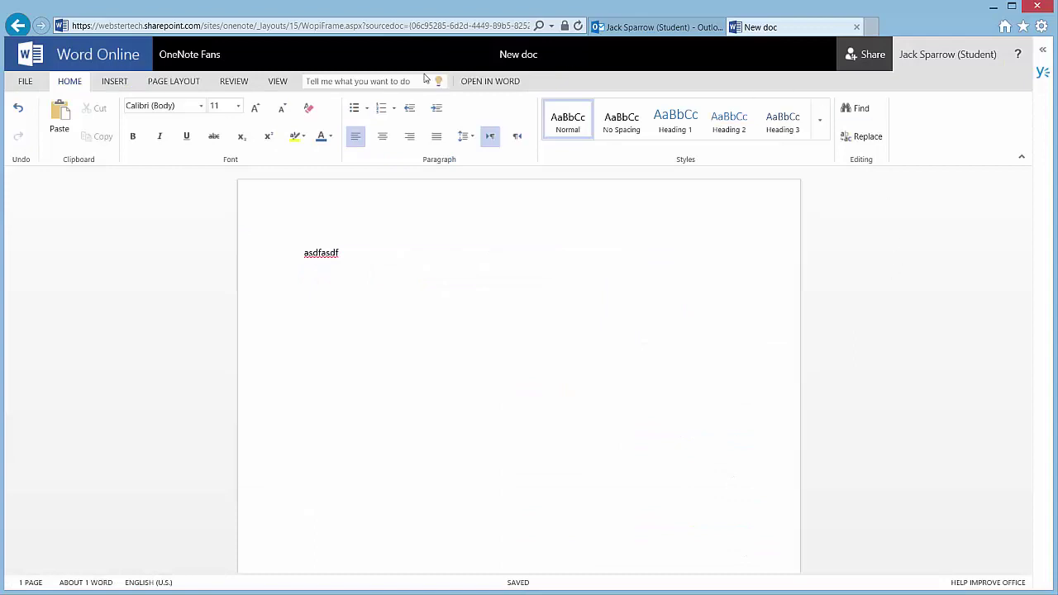
Leave the document for the OneNote Fans files page, checking the group's options on its Outlook members page along the way
left_click(202, 56)
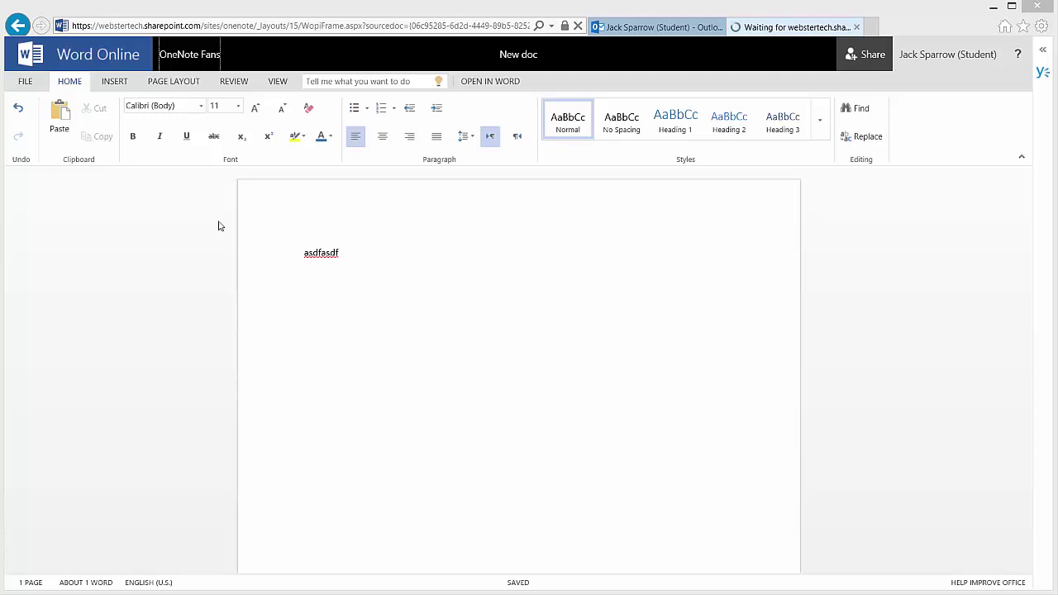
left_click(653, 28)
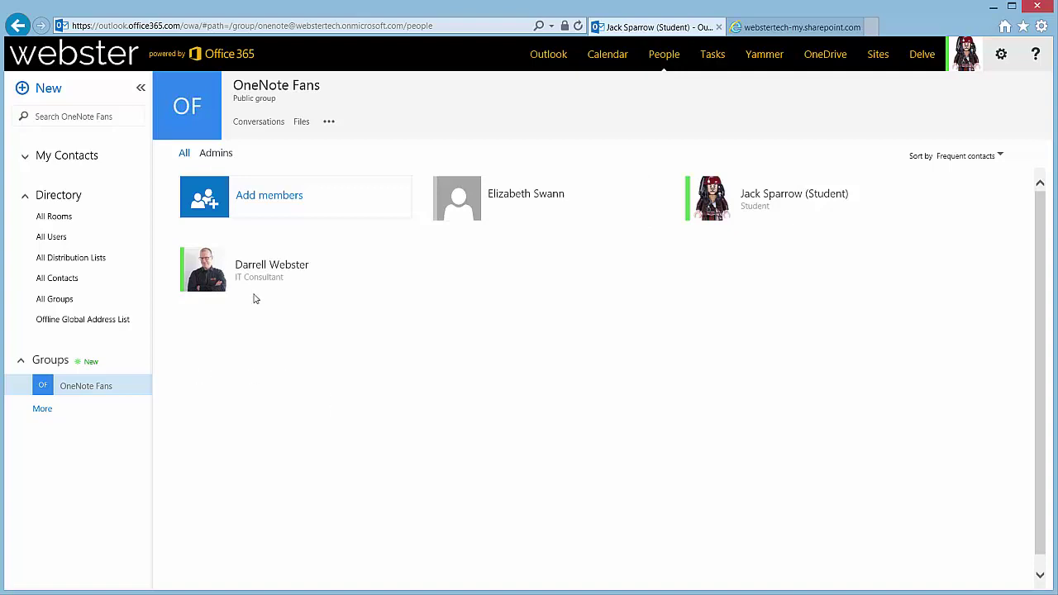
left_click(329, 123)
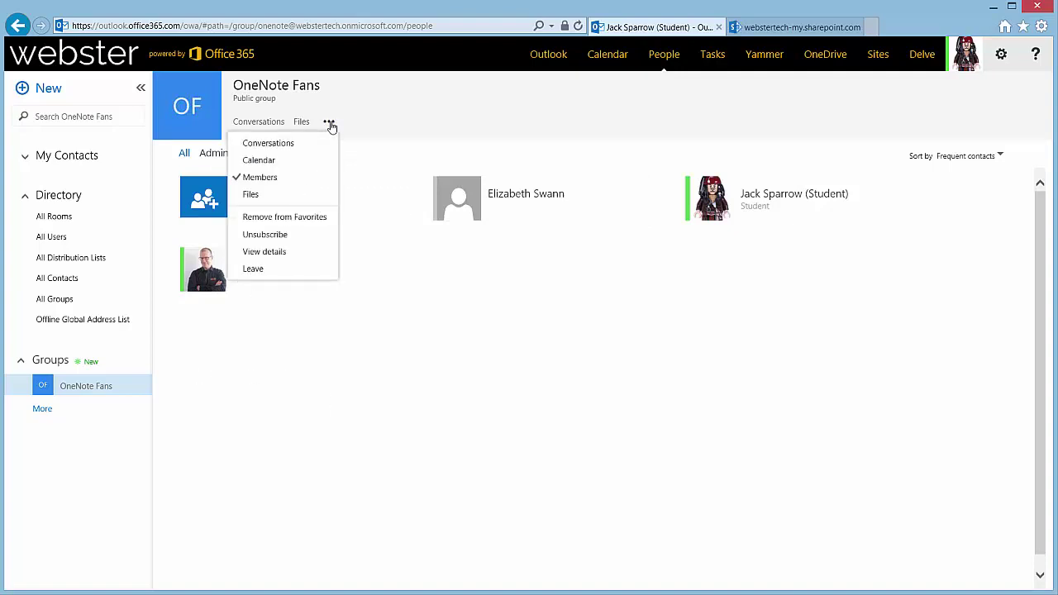
left_click(552, 388)
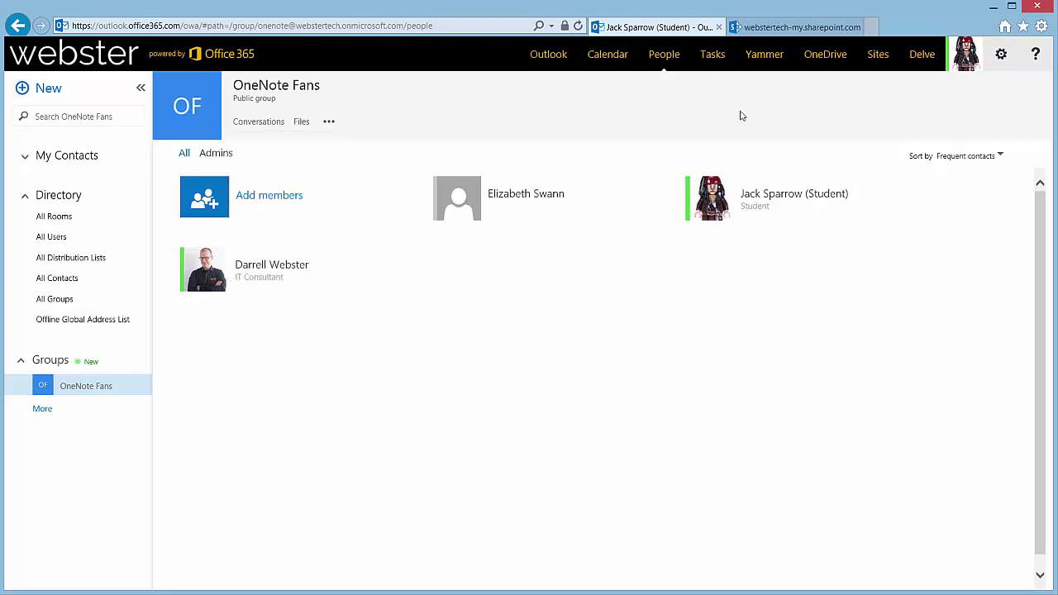
left_click(794, 27)
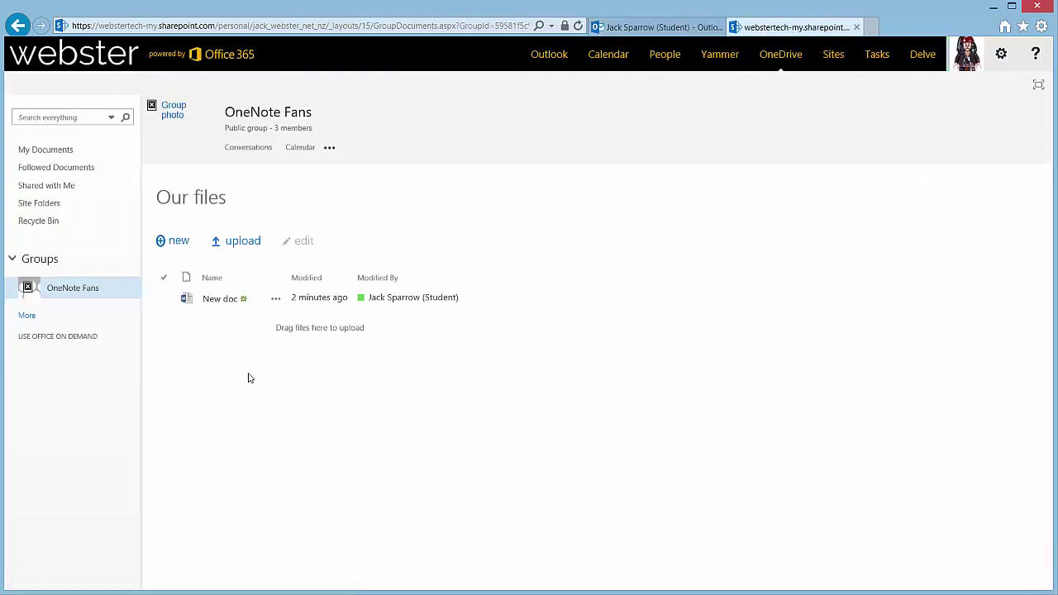
Try to upload an item from the computer straight into the OneNote Fans file list
left_click(30, 295)
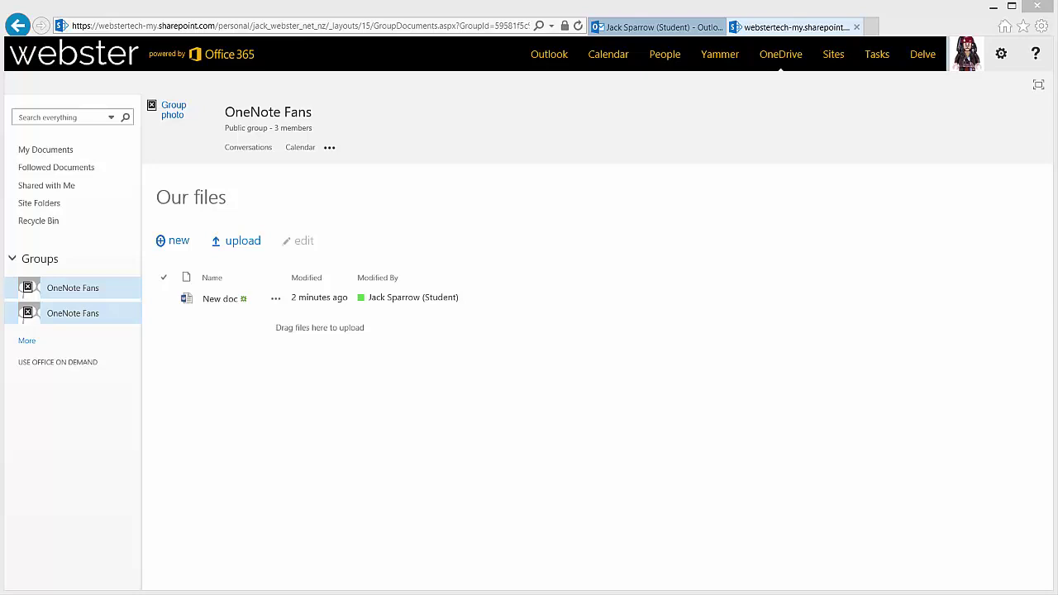
left_click_drag(242, 589, 349, 353)
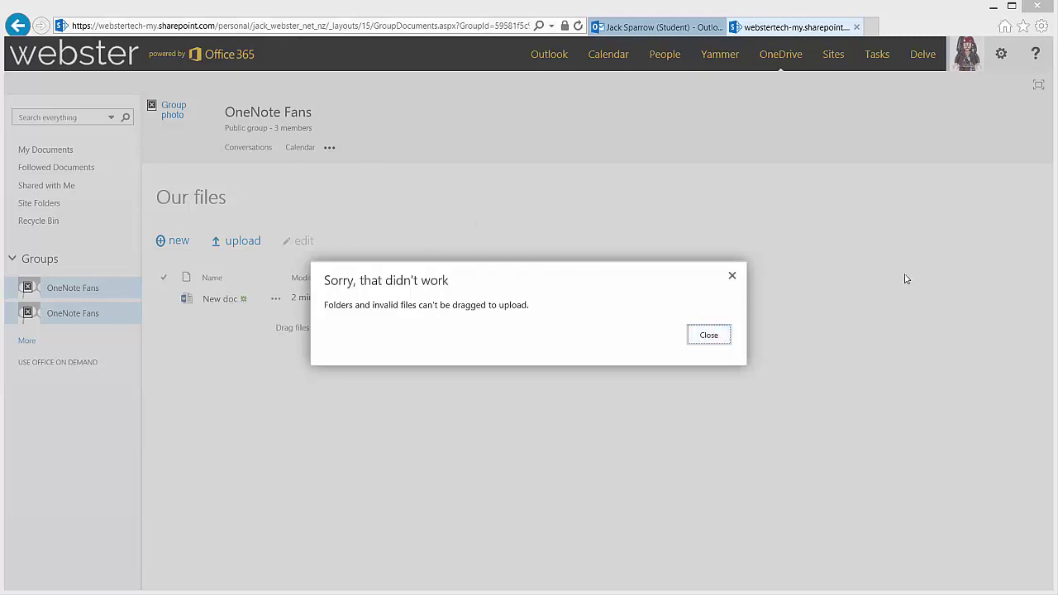
left_click(711, 339)
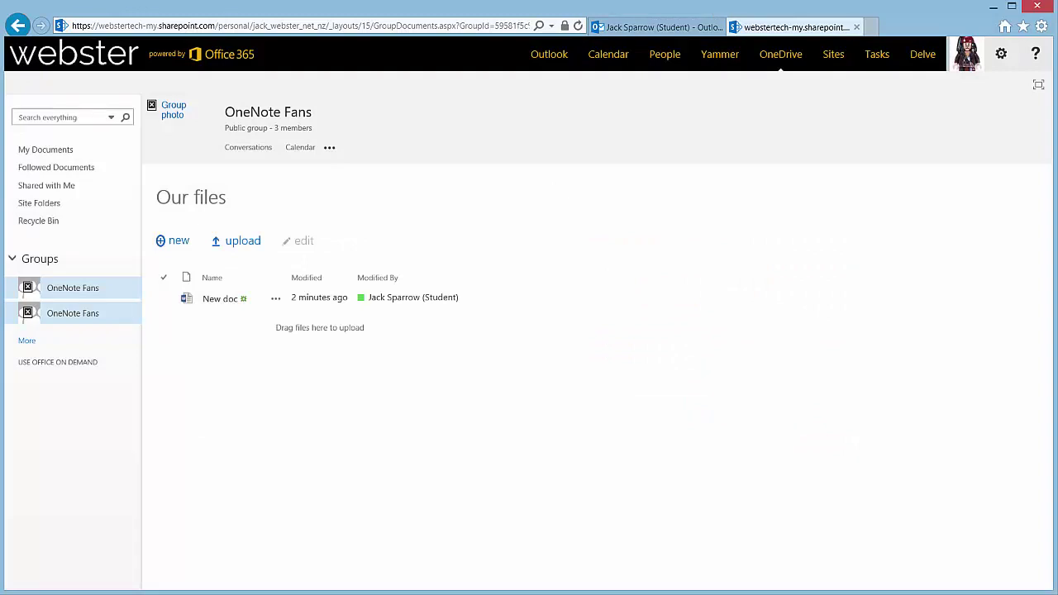
Try to upload a file from the computer to the OneNote Fans files, checking the Add a document dialog without choosing a file
left_click_drag(49, 594, 473, 328)
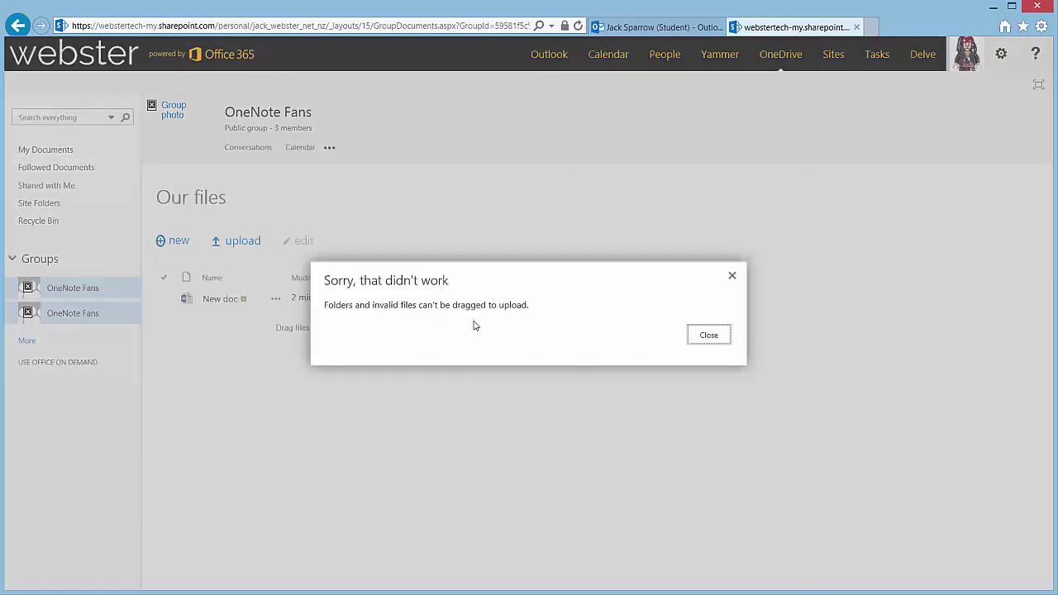
left_click(708, 337)
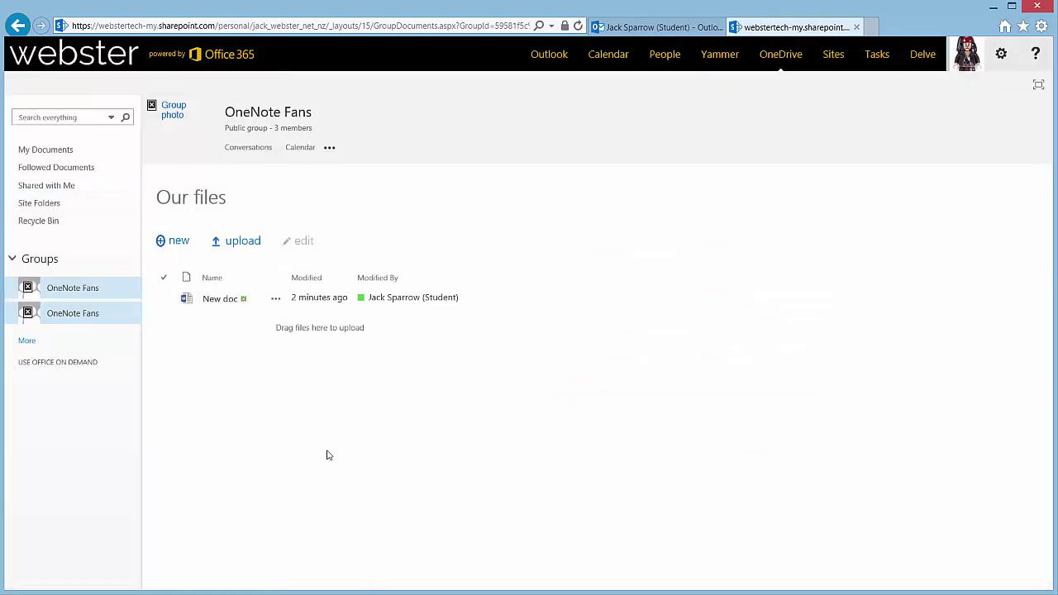
left_click(237, 248)
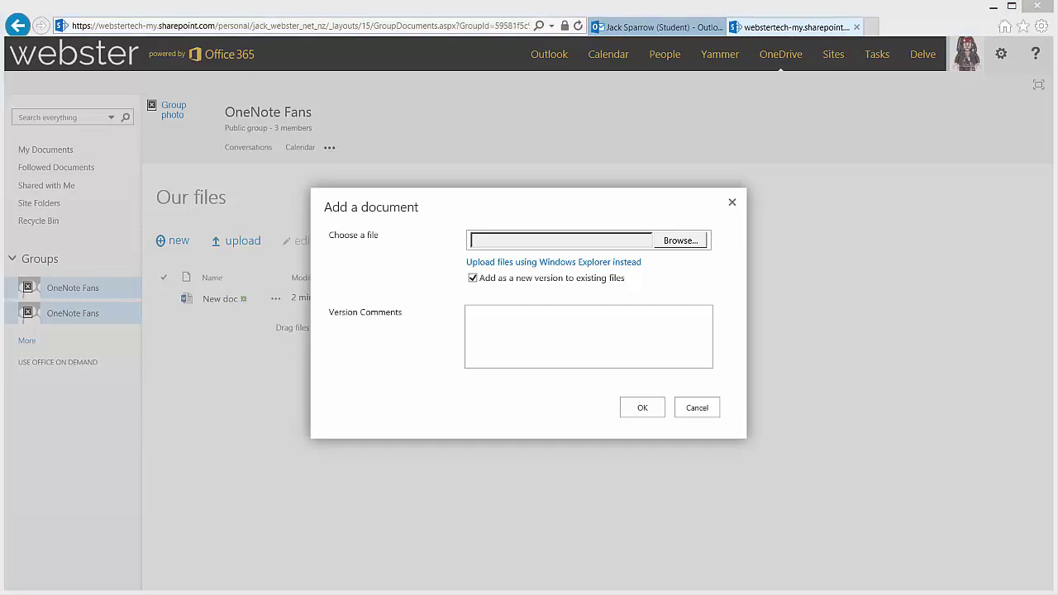
left_click(676, 243)
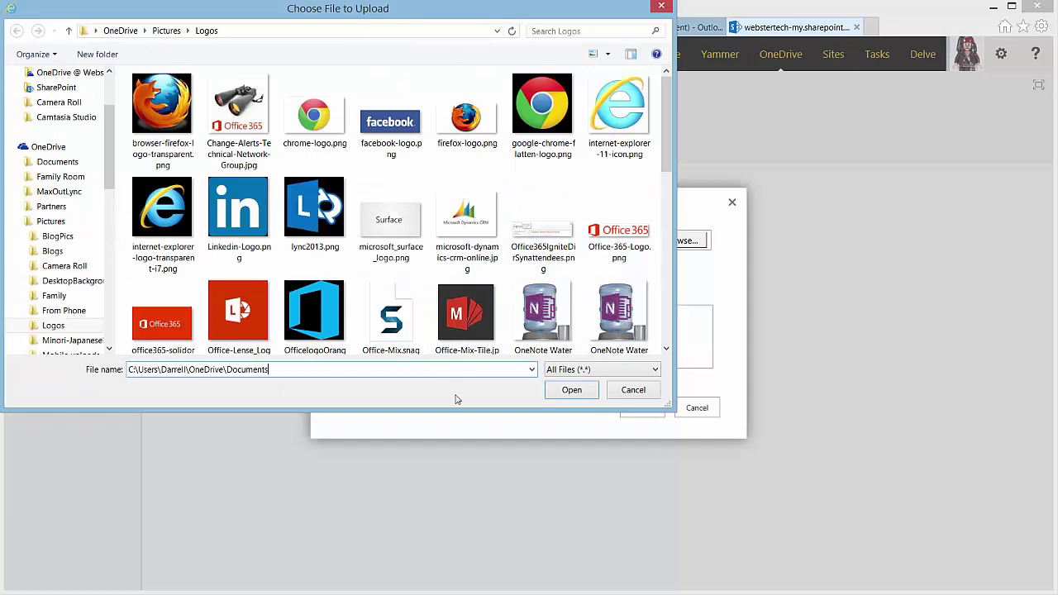
left_click(633, 390)
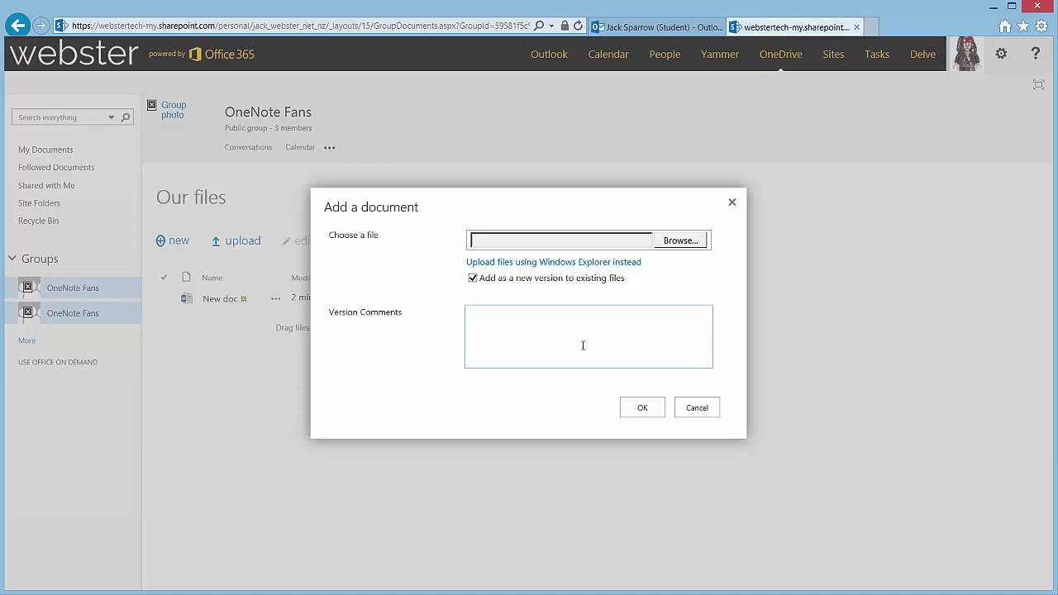
left_click(704, 409)
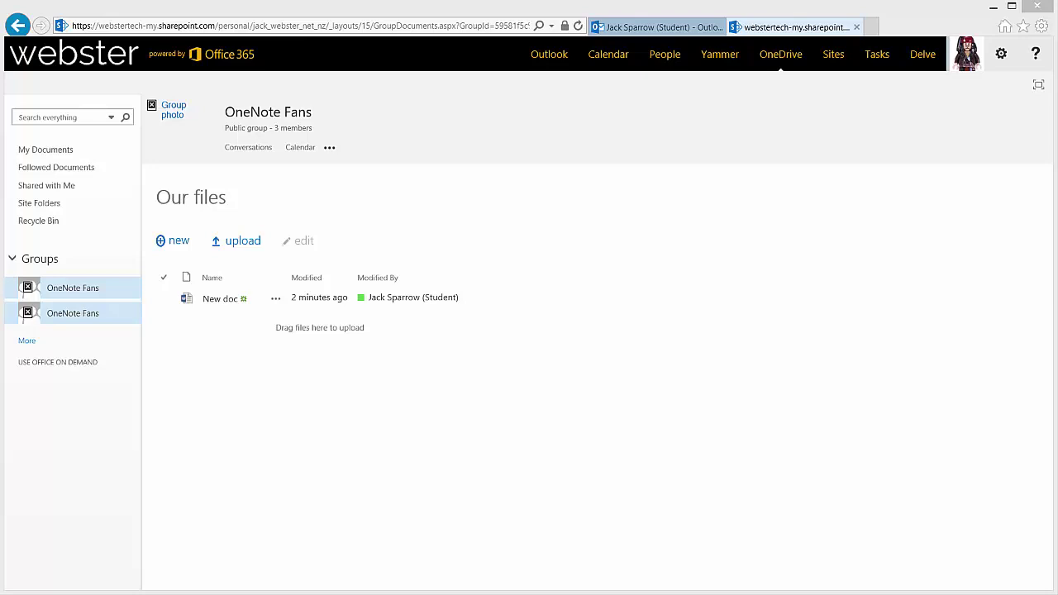
Upload the SharePointForPowerUsers2013Outline file from the computer into the OneNote Fans file list and check the new-file options
left_click_drag(0, 454, 441, 342)
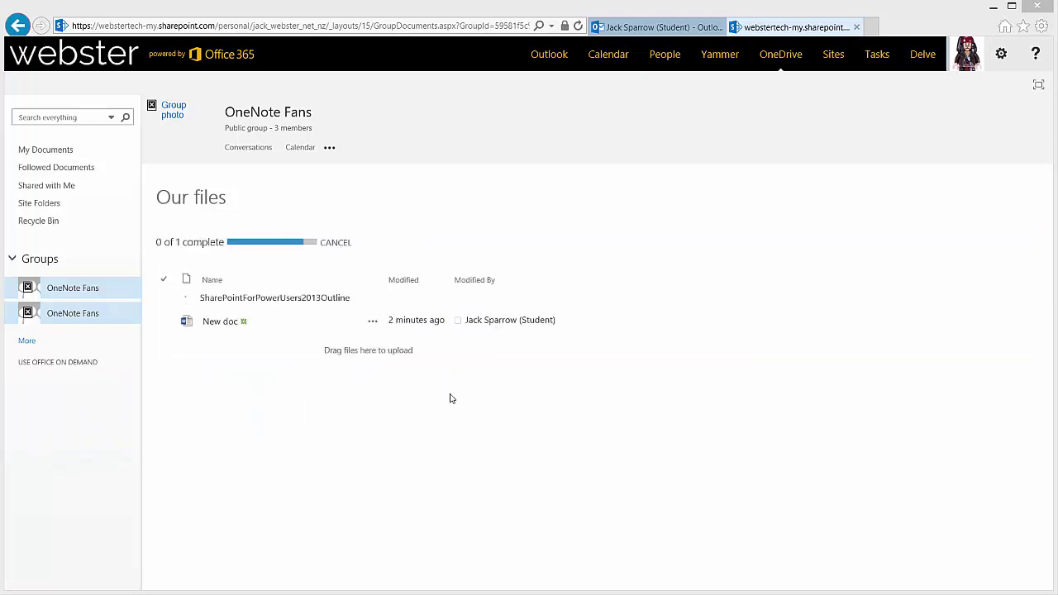
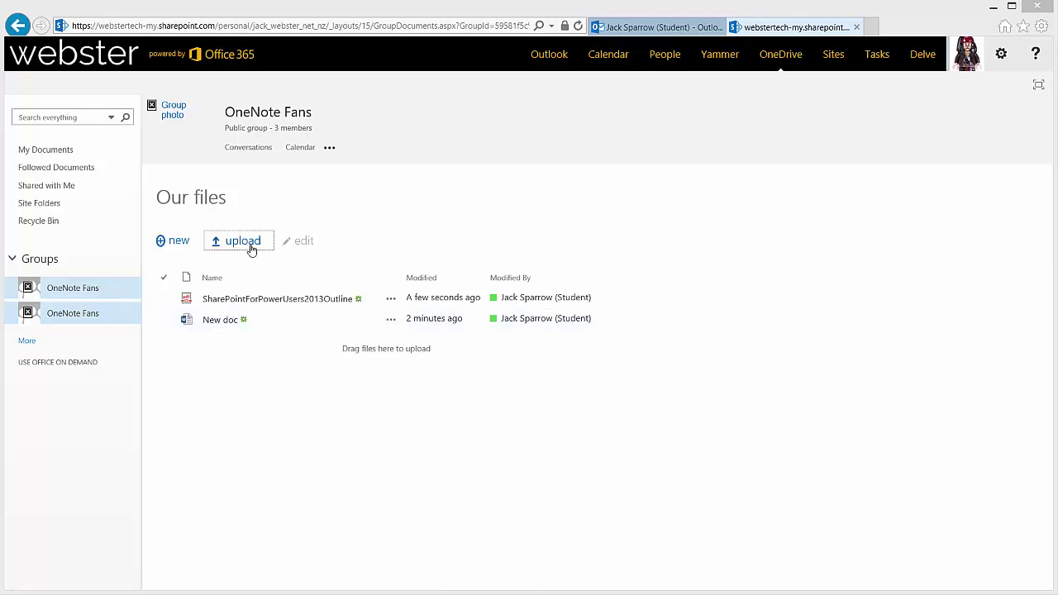
left_click(178, 242)
left_click(323, 455)
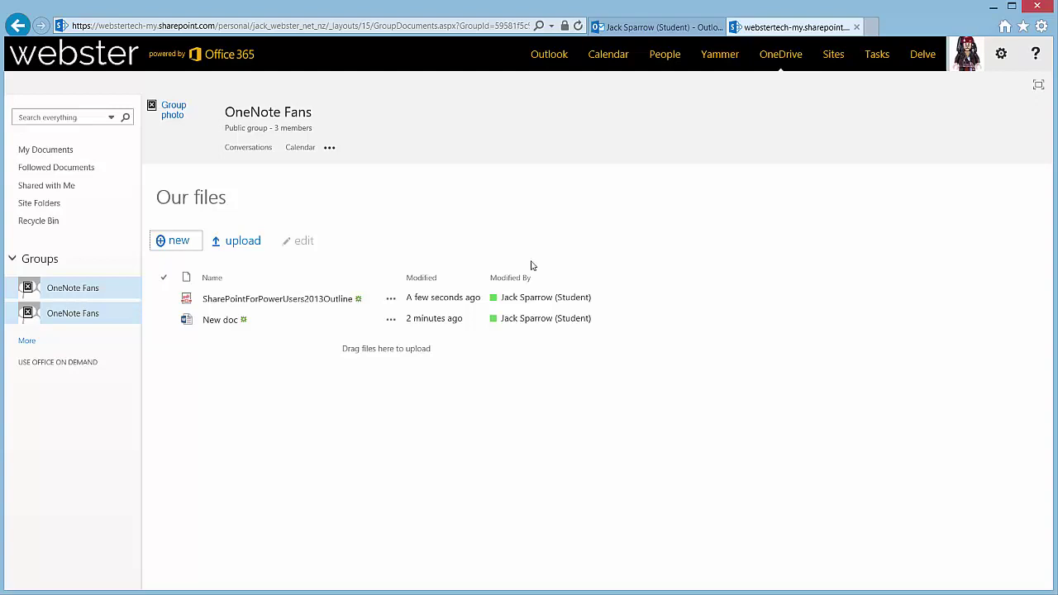
Set the time zone in the site's regional settings to (UTC+12:00) Auckland, Wellington
left_click(1002, 58)
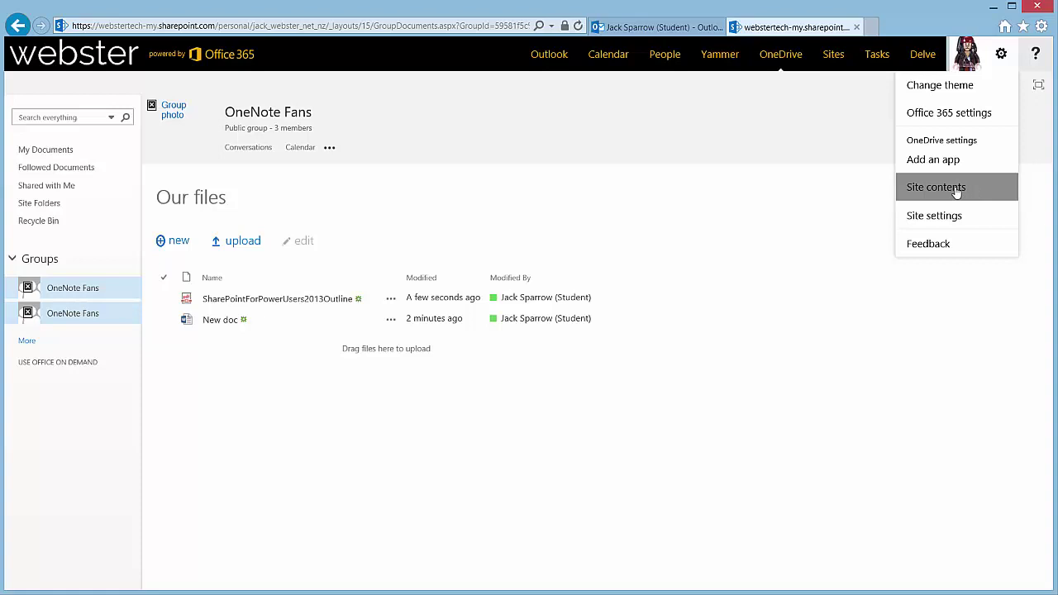
left_click(954, 216)
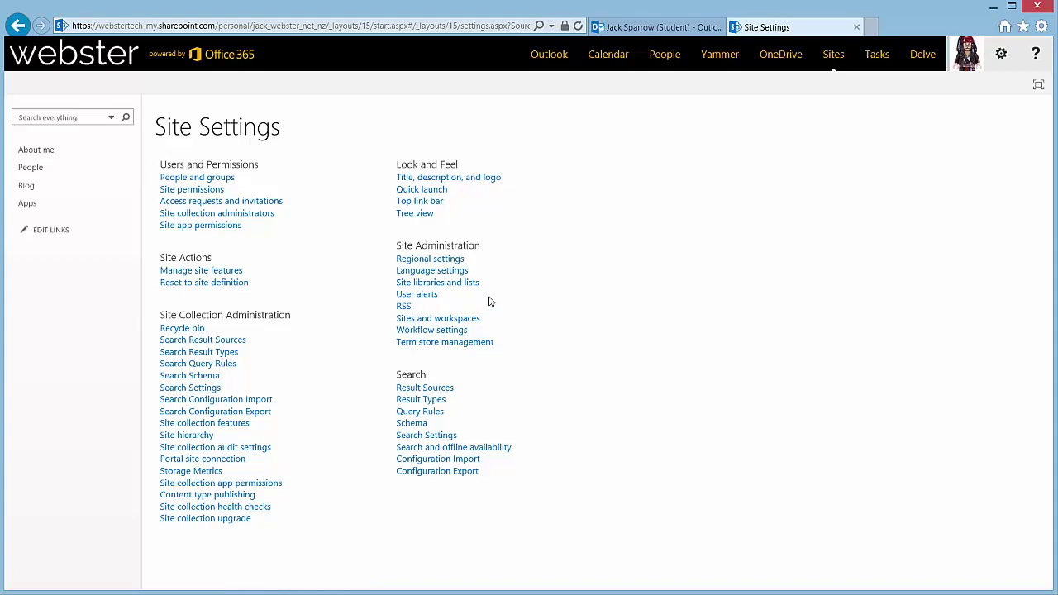
left_click(453, 263)
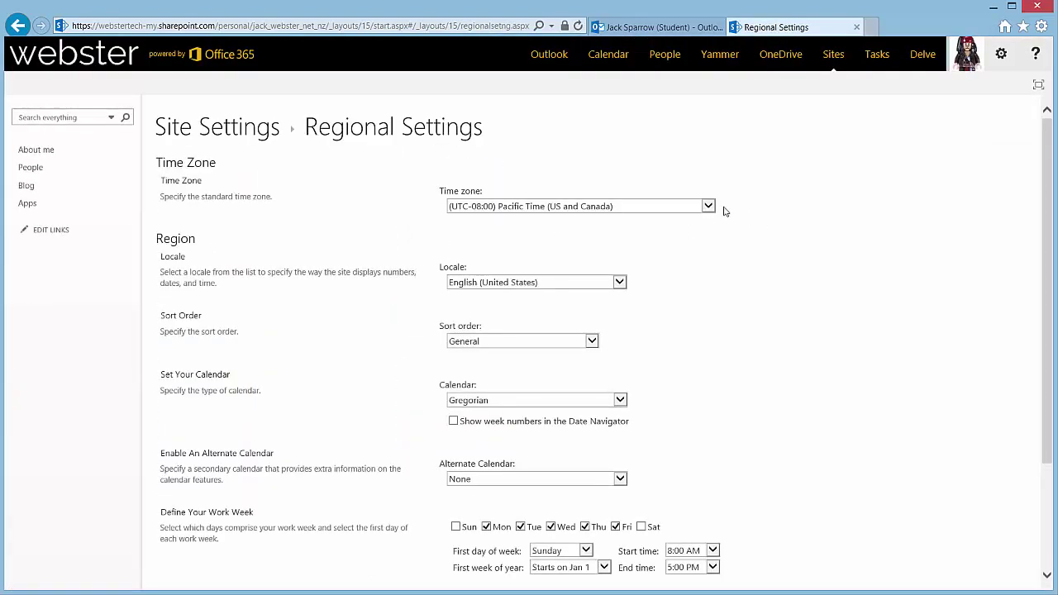
left_click(709, 207)
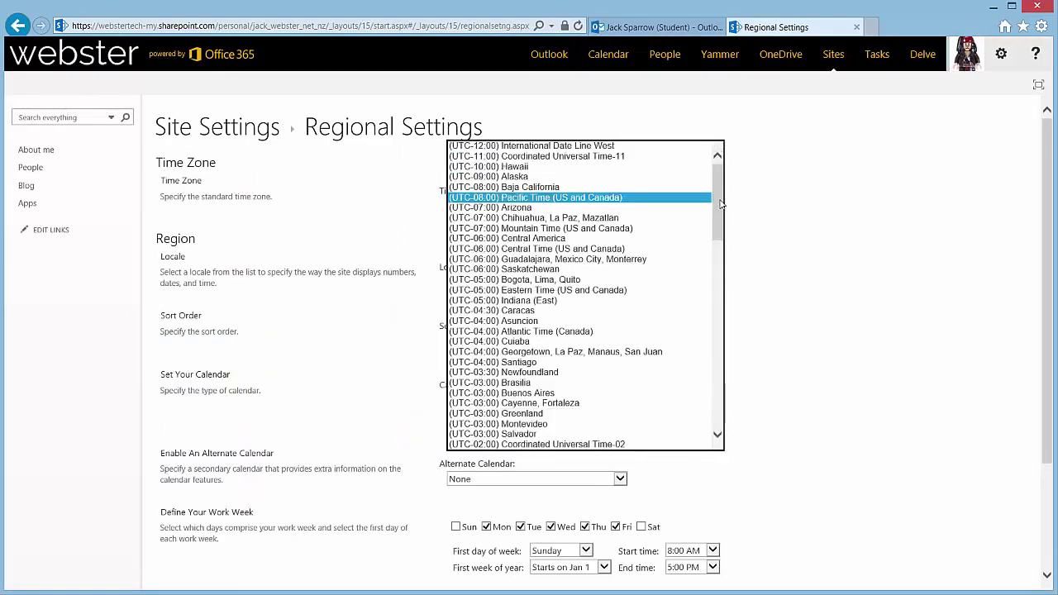
mouse_move(720, 207)
left_mouse_down()
mouse_move(725, 420)
mouse_move(719, 199)
left_mouse_up()
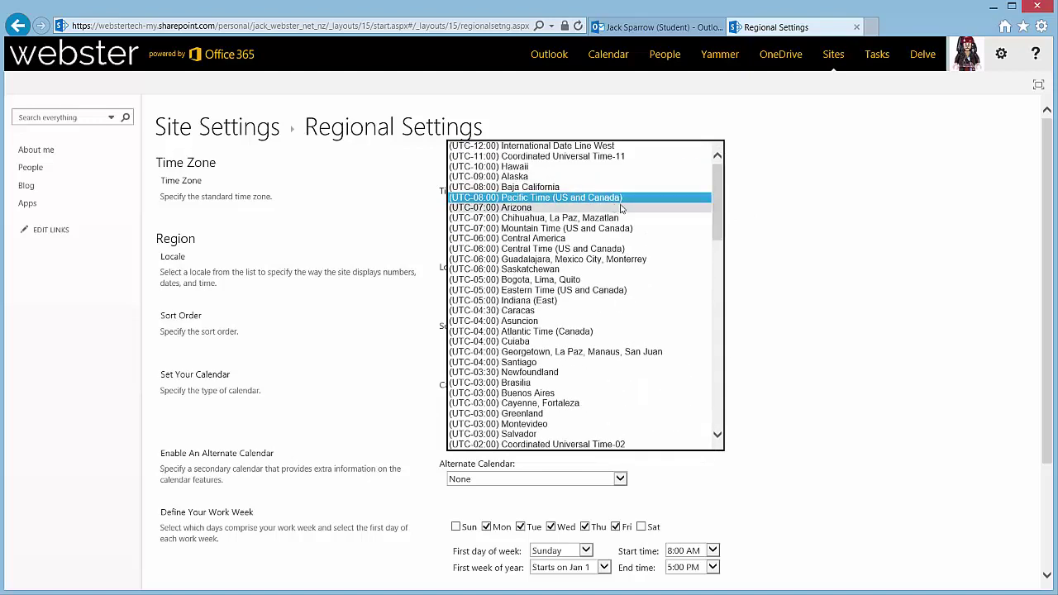
left_click_drag(719, 191, 719, 408)
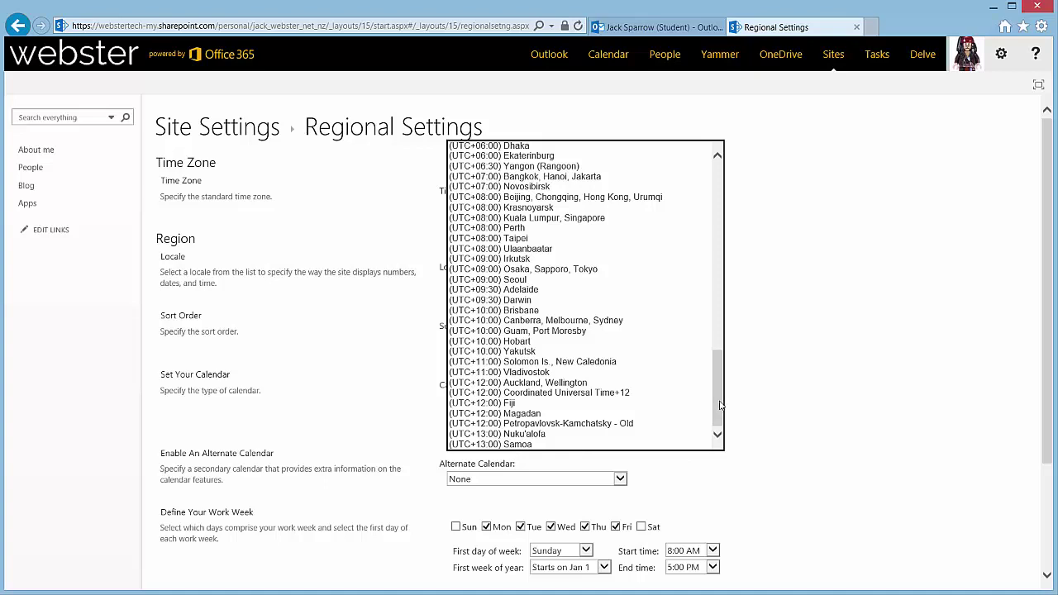
left_click(613, 385)
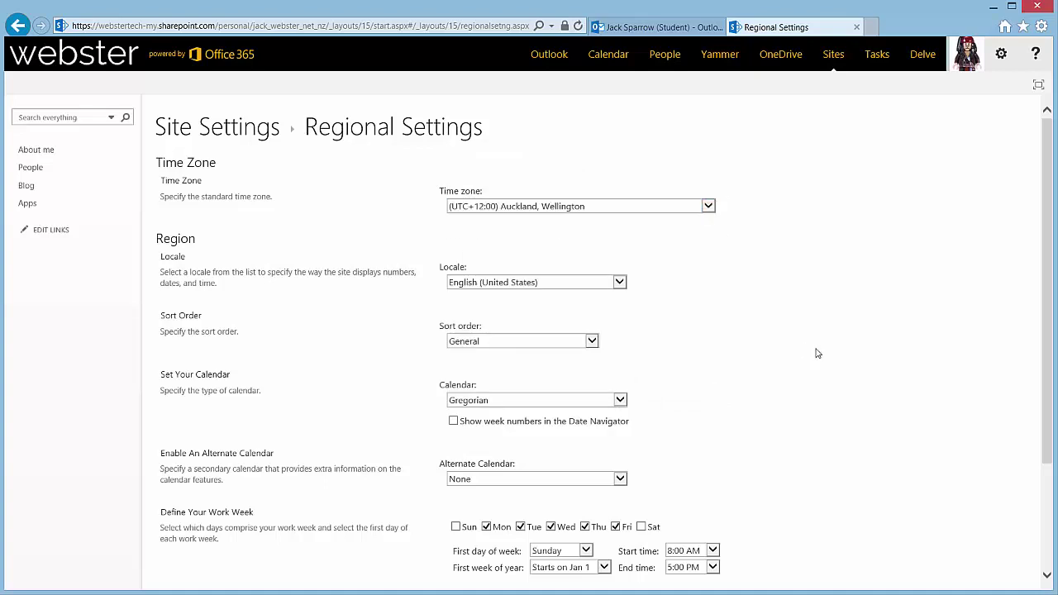
Set the site's locale to English (New Zealand) and save the regional settings
left_click(621, 283)
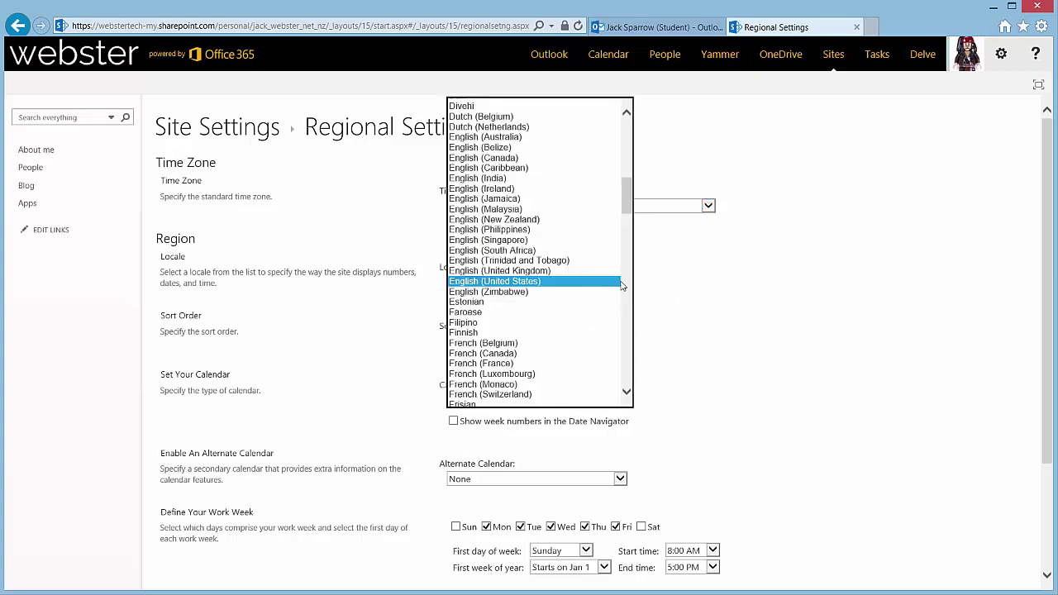
left_click(576, 220)
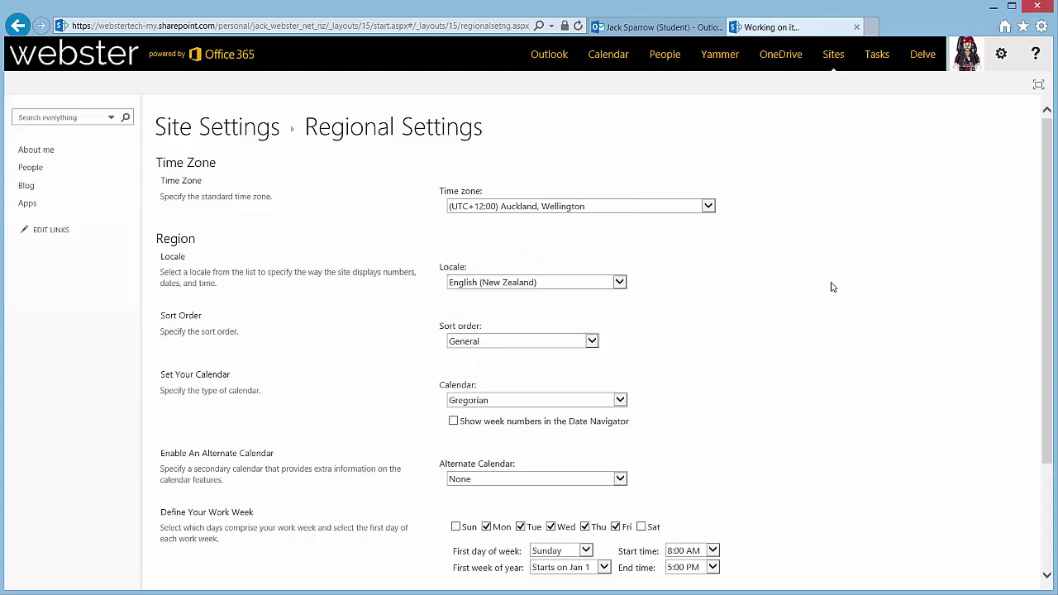
scroll(852, 245, "down", 3)
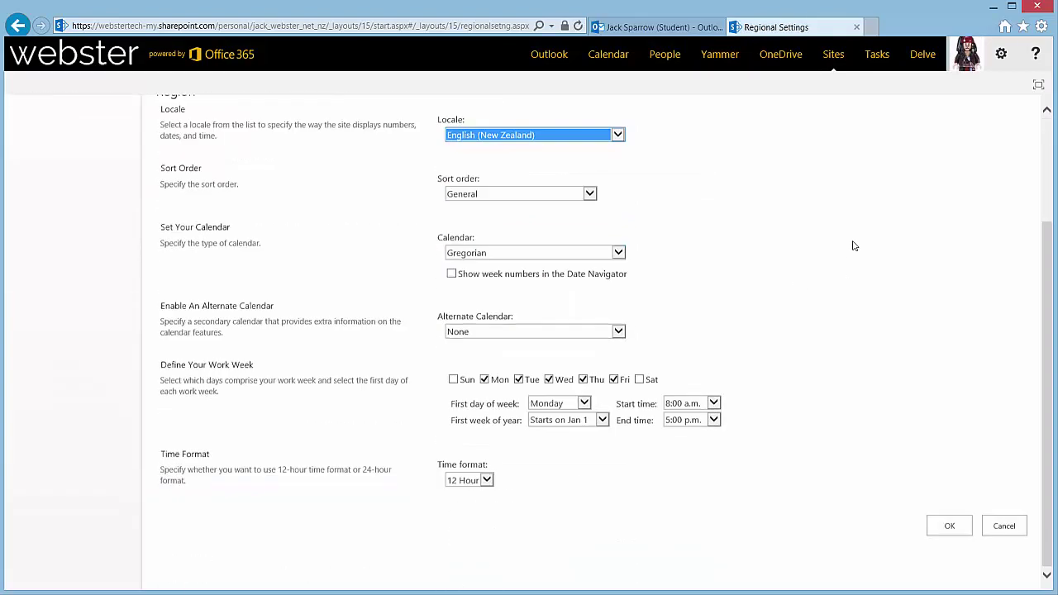
left_click(945, 529)
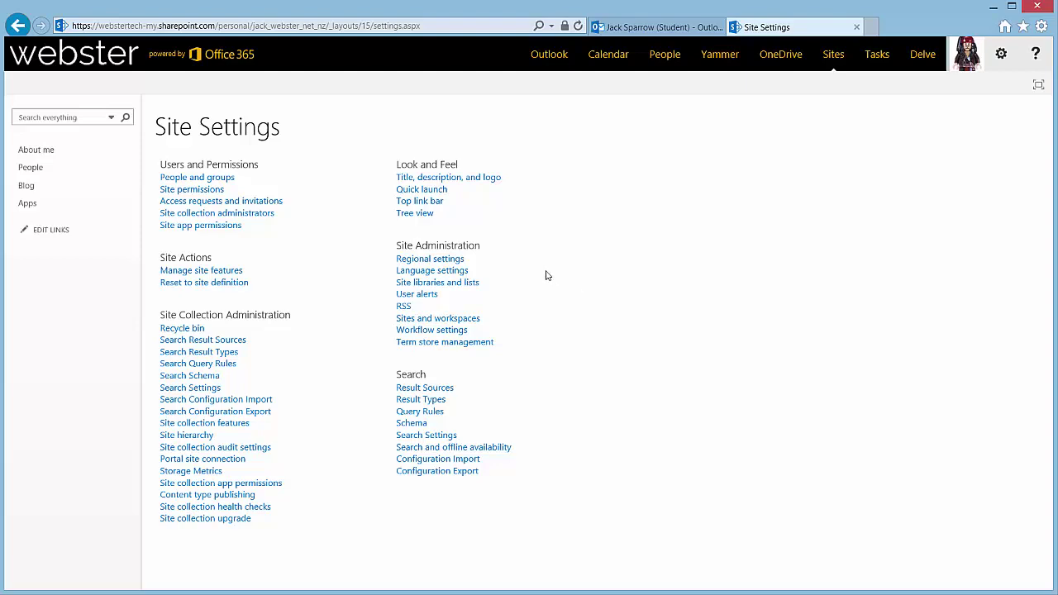
Look through the available and active features under Manage site features, returning to Site Settings when done
left_click(219, 273)
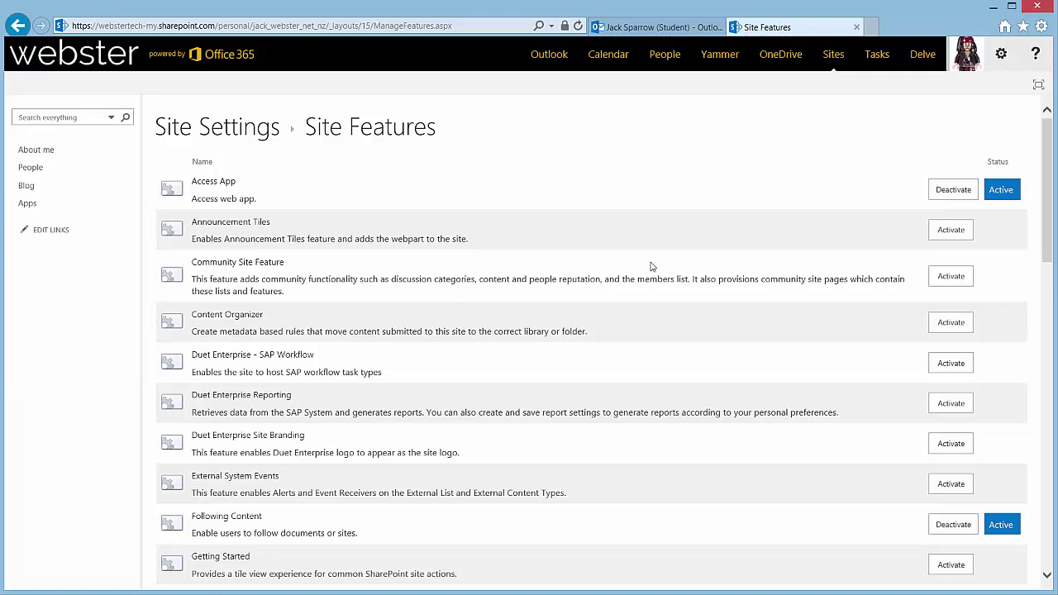
scroll(651, 267, "down", 5)
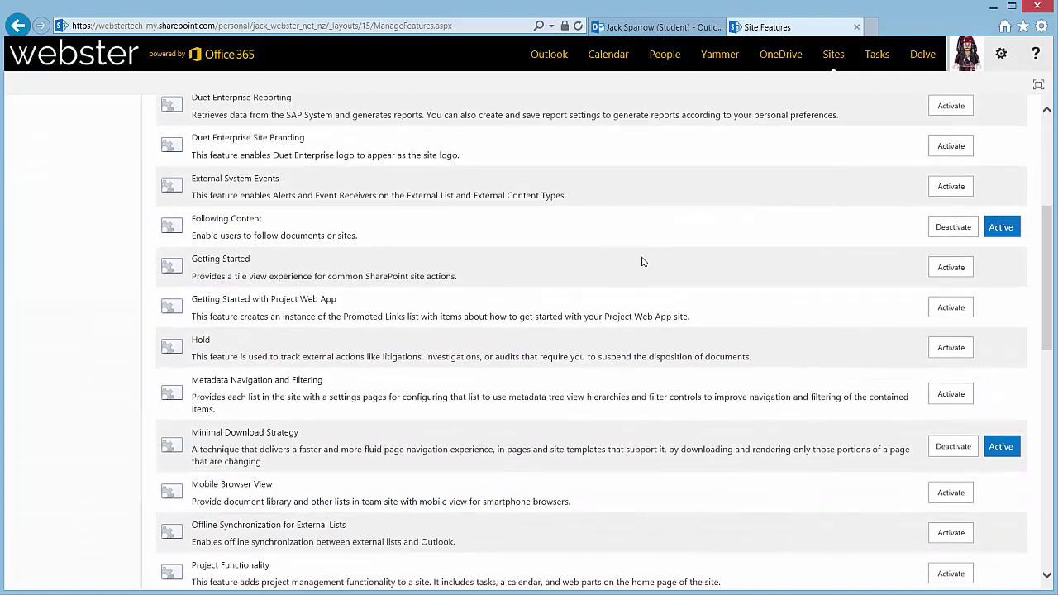
scroll(643, 262, "down", 4)
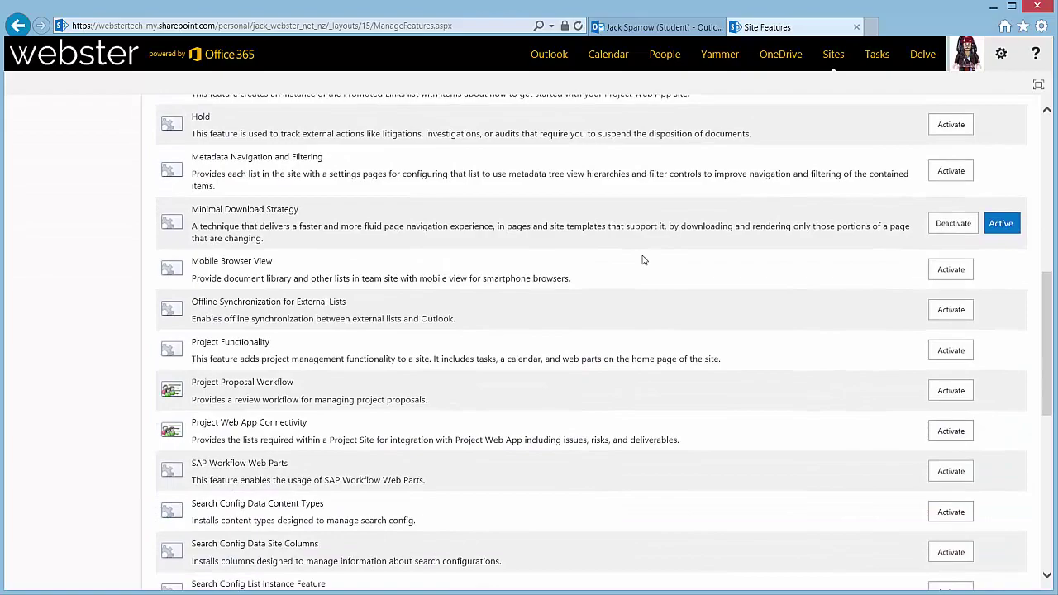
scroll(644, 261, "down", 4)
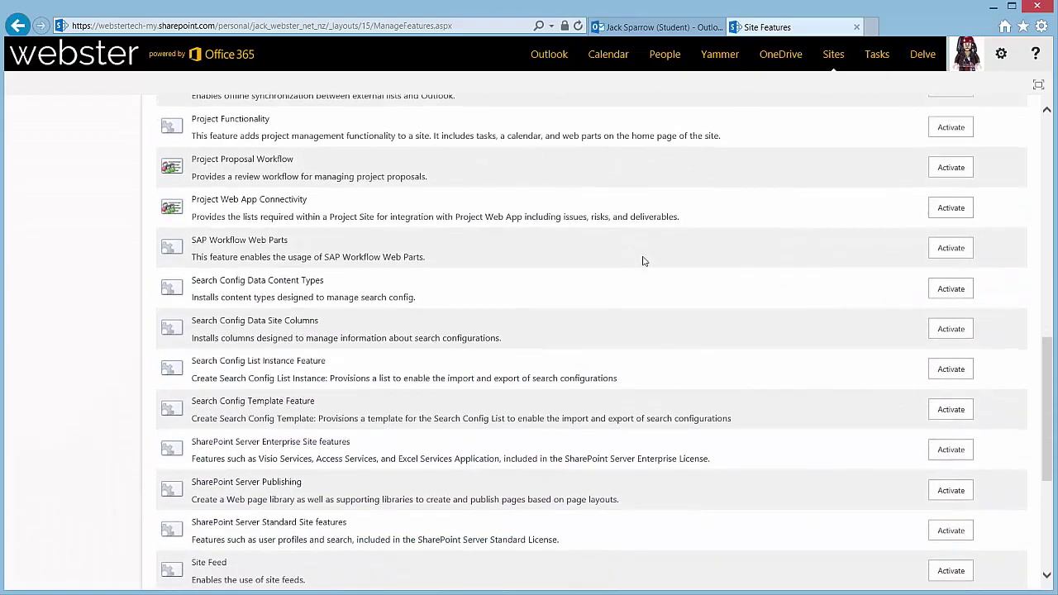
scroll(644, 261, "down", 5)
scroll(643, 261, "up", 18)
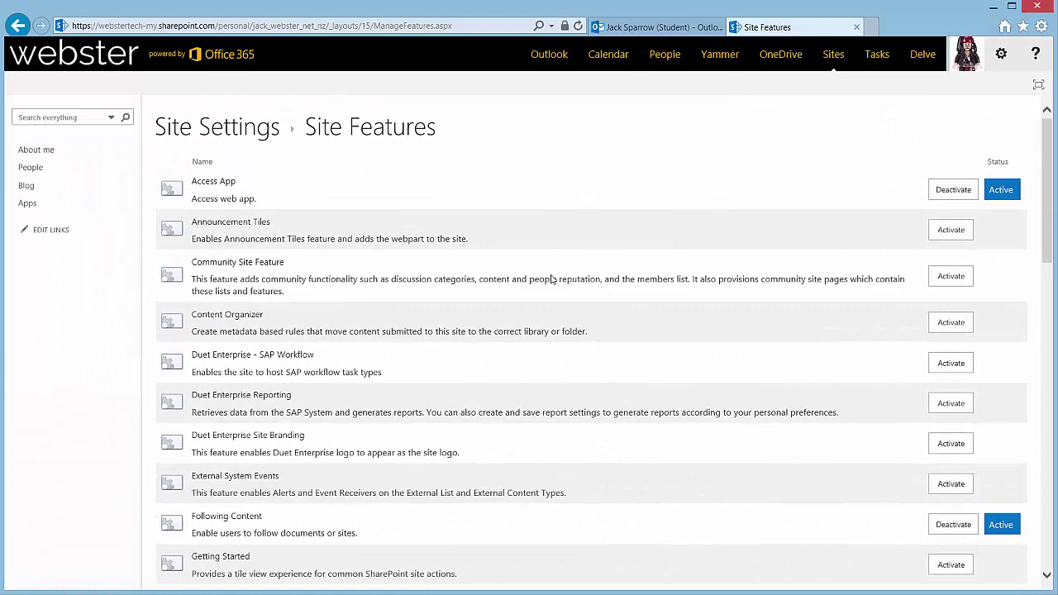
left_click(236, 132)
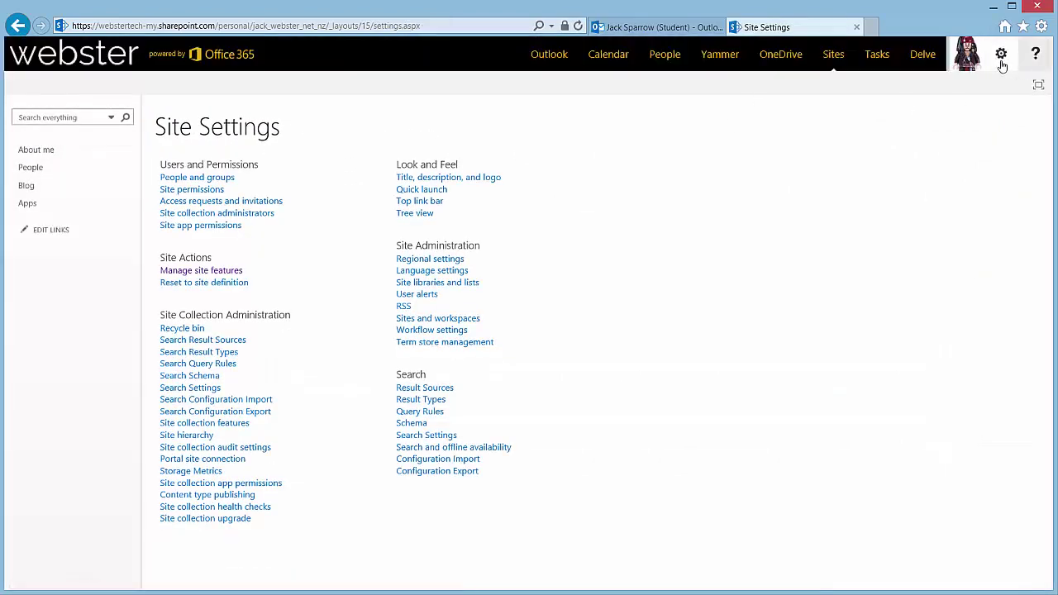
Examine the Site Contents apps and libraries and the personal-site part of the page's address
left_click(1001, 56)
left_click(953, 188)
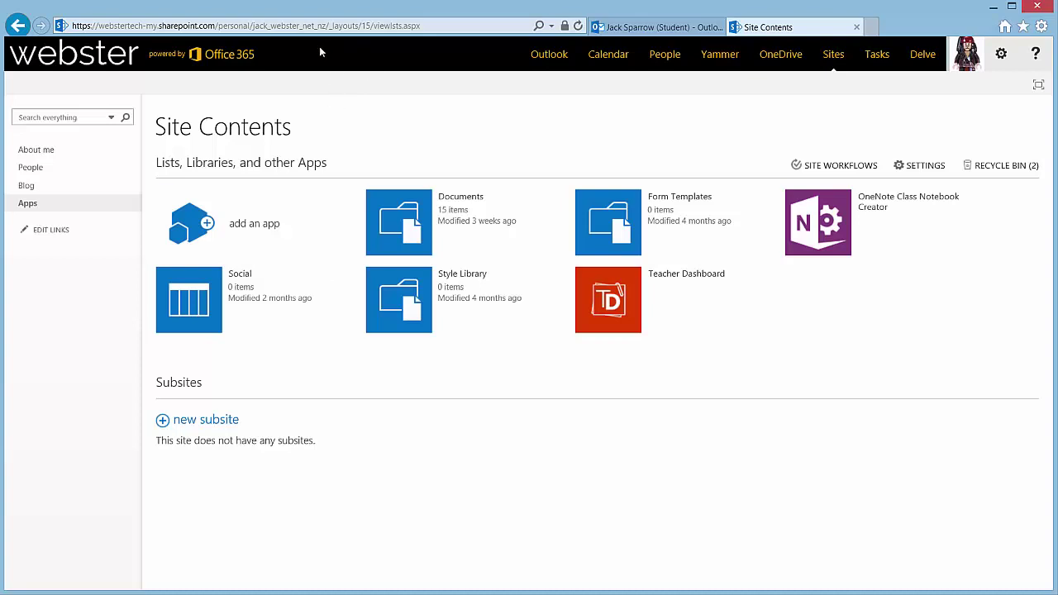
left_click(261, 24)
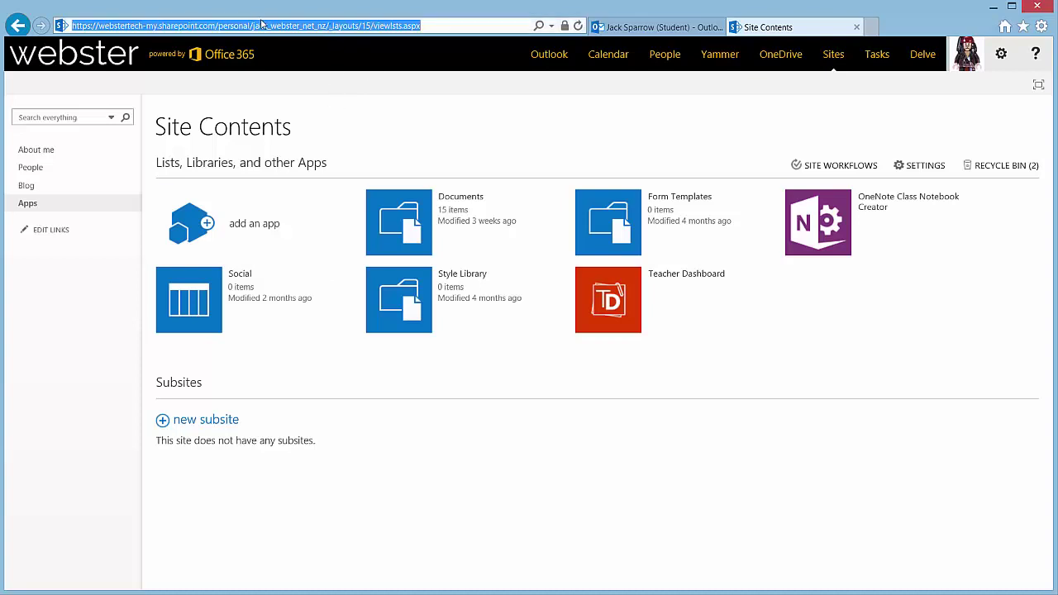
mouse_move(254, 25)
left_mouse_down()
mouse_move(433, 24)
mouse_move(251, 25)
left_mouse_up()
left_click(433, 24)
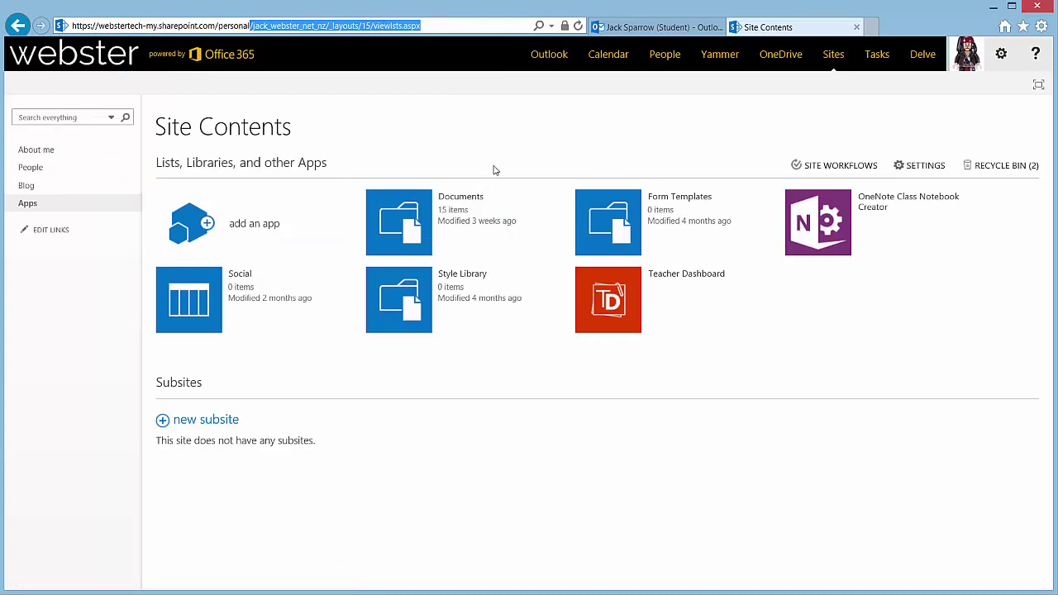
left_click(502, 114)
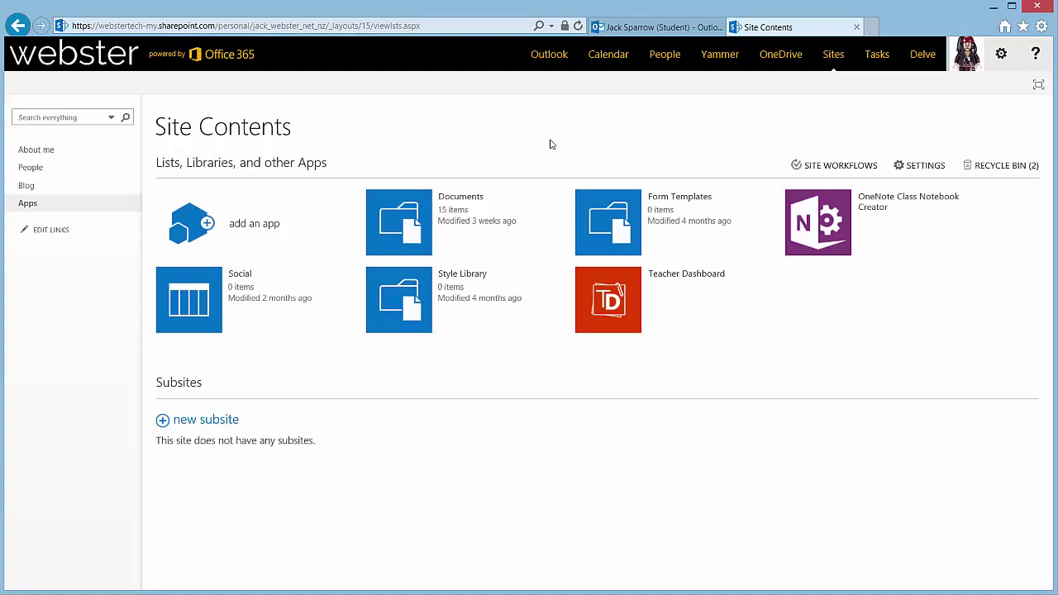
Open the OneNote Fans group's files from OneDrive and check which OneDrive settings are offered there
left_click(794, 57)
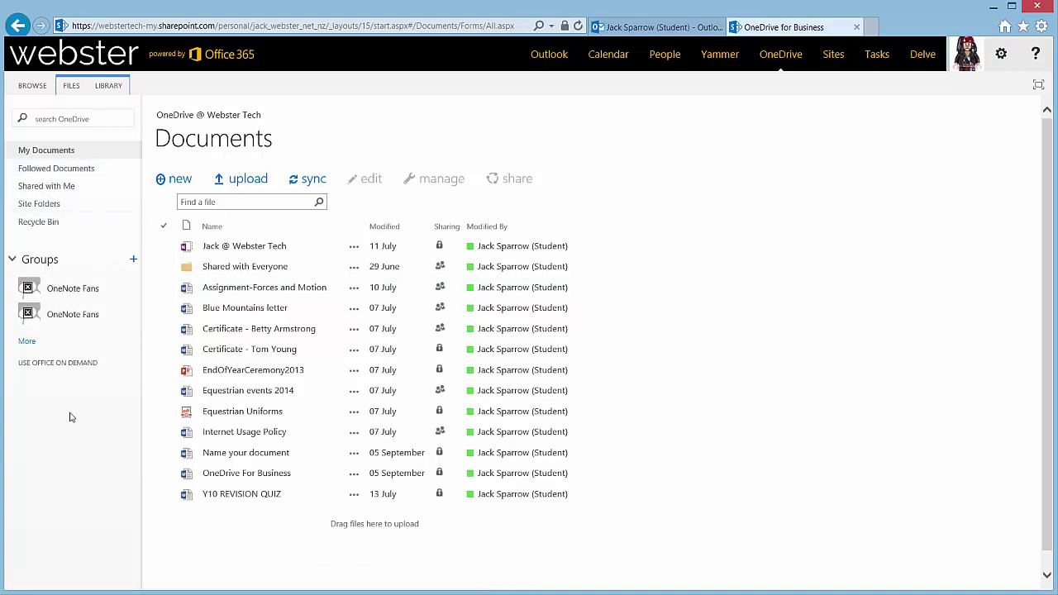
left_click(72, 294)
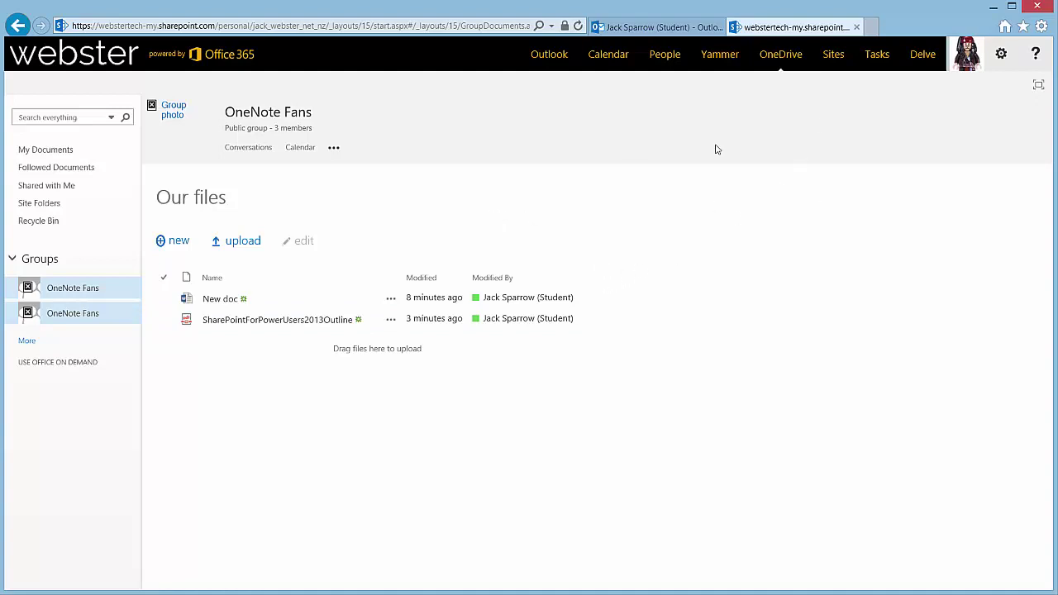
left_click(1001, 54)
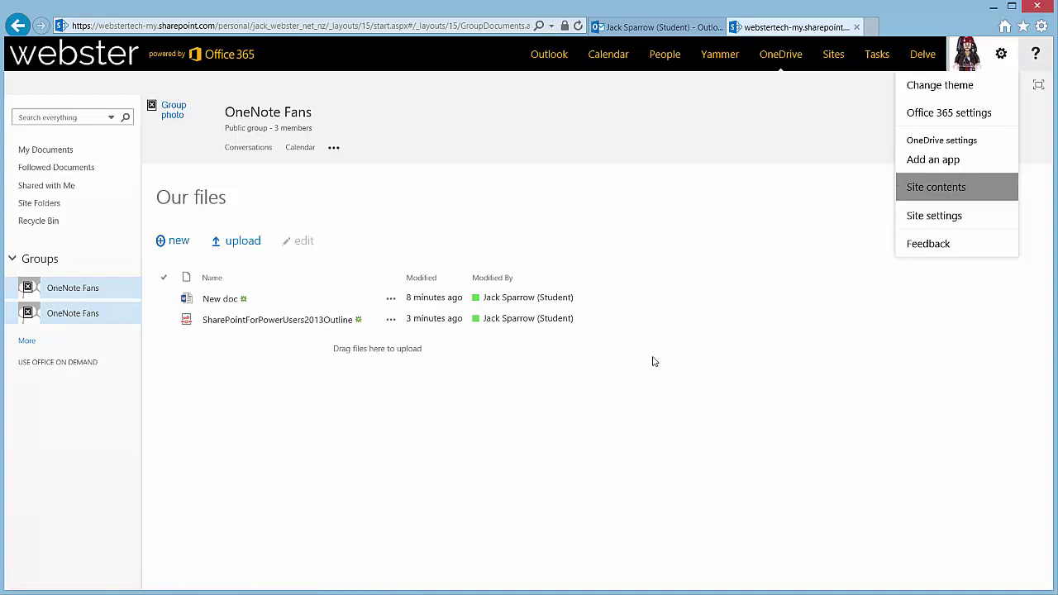
left_click(634, 503)
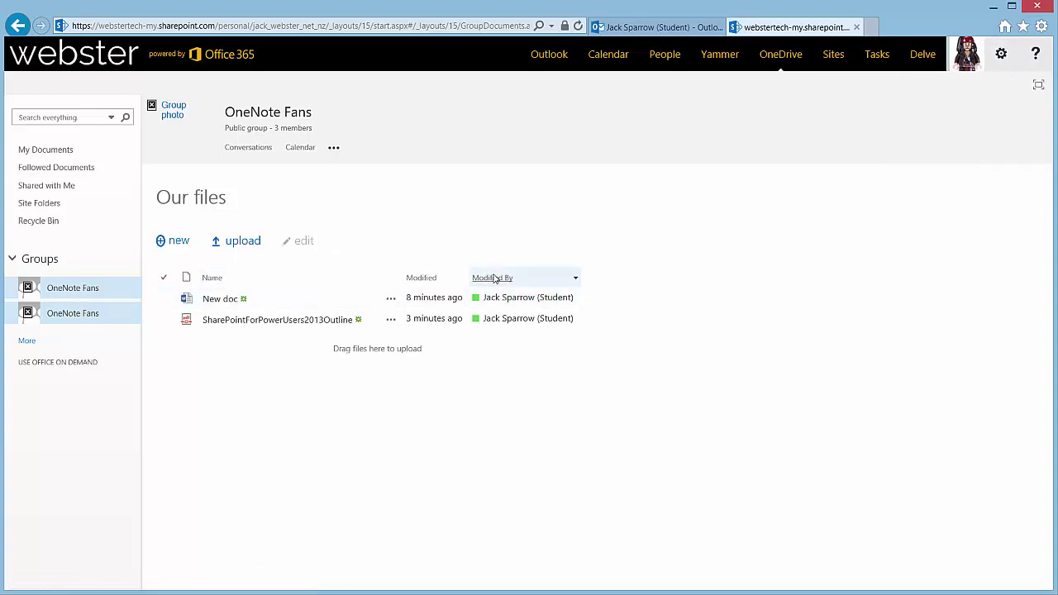
Look at the sorting options of the Modified By and Modified columns and check the second OneNote Fans entry
left_click(496, 282)
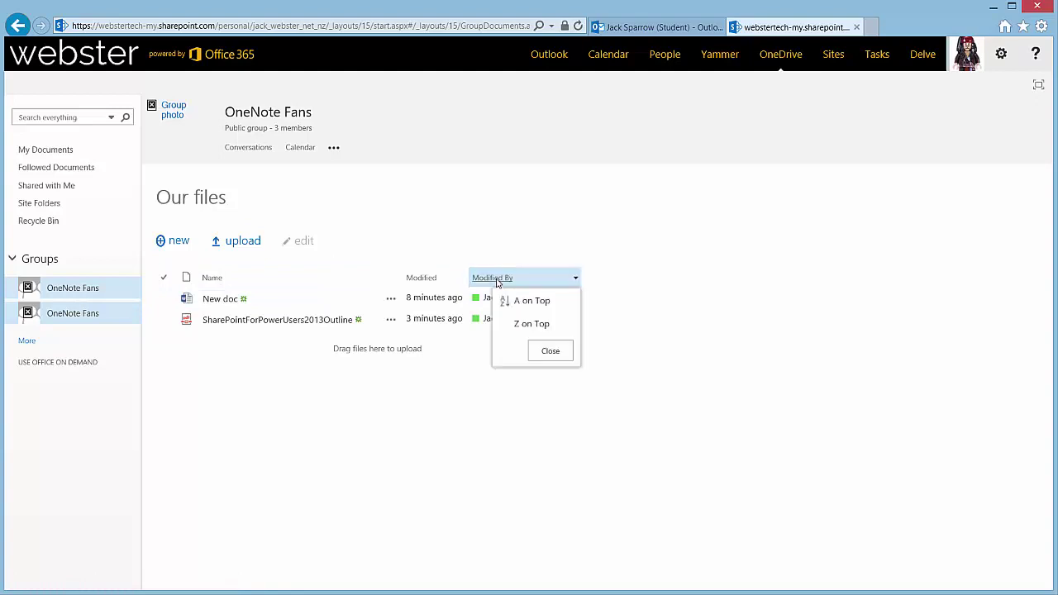
left_click(517, 436)
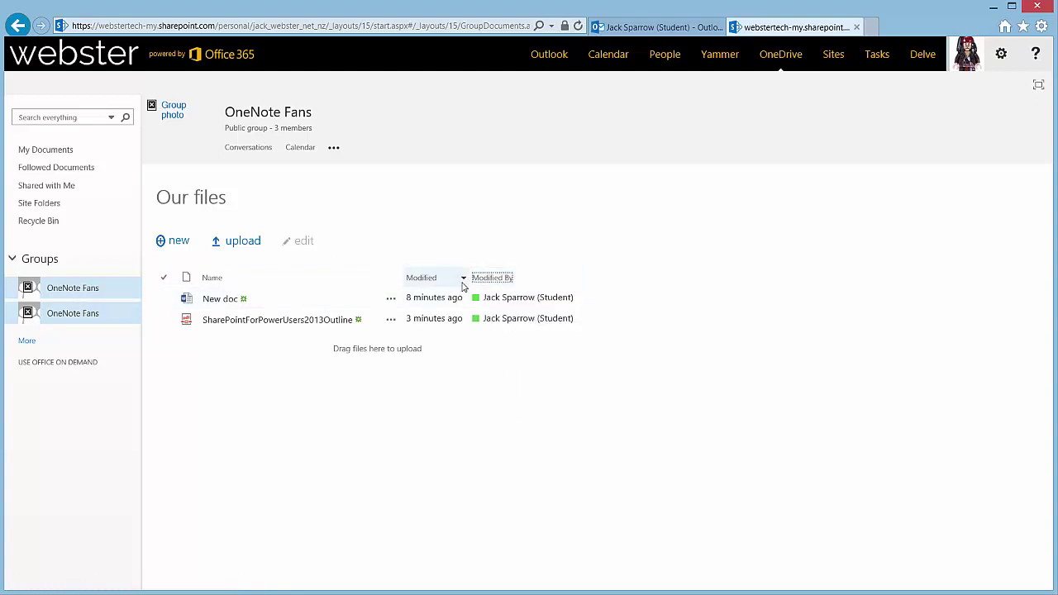
left_click(461, 281)
left_click(463, 436)
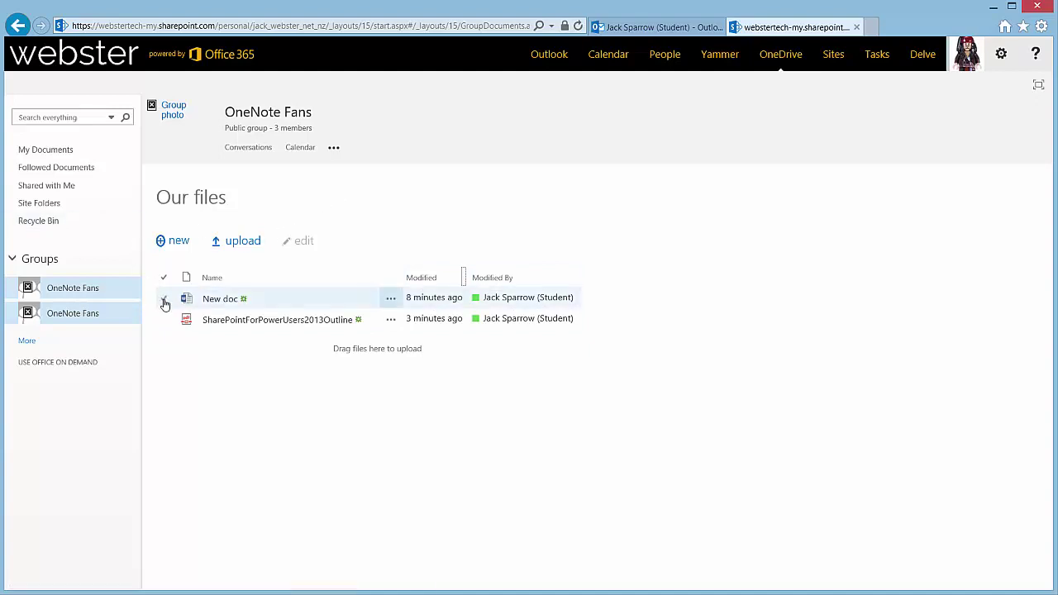
left_click(99, 318)
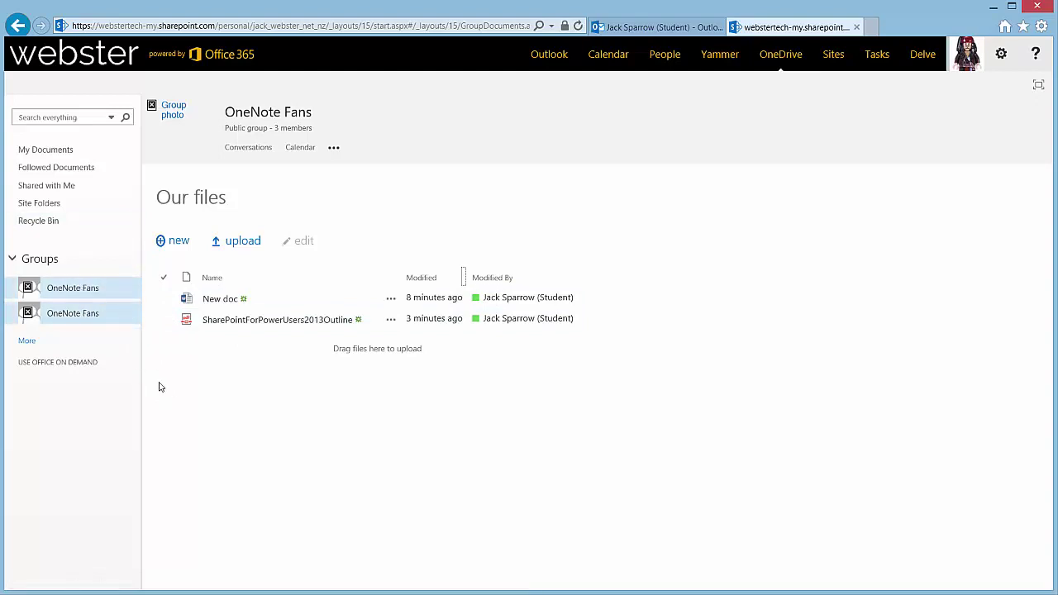
left_click(93, 319)
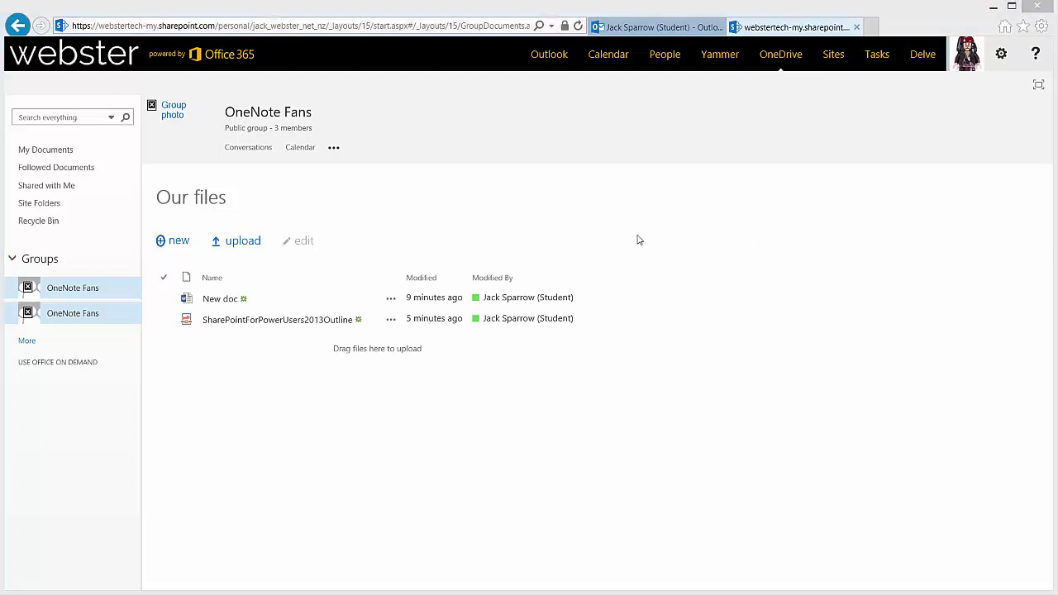
Examine the additional options offered for the OneNote Fans group, including the one for leaving it
left_click(334, 150)
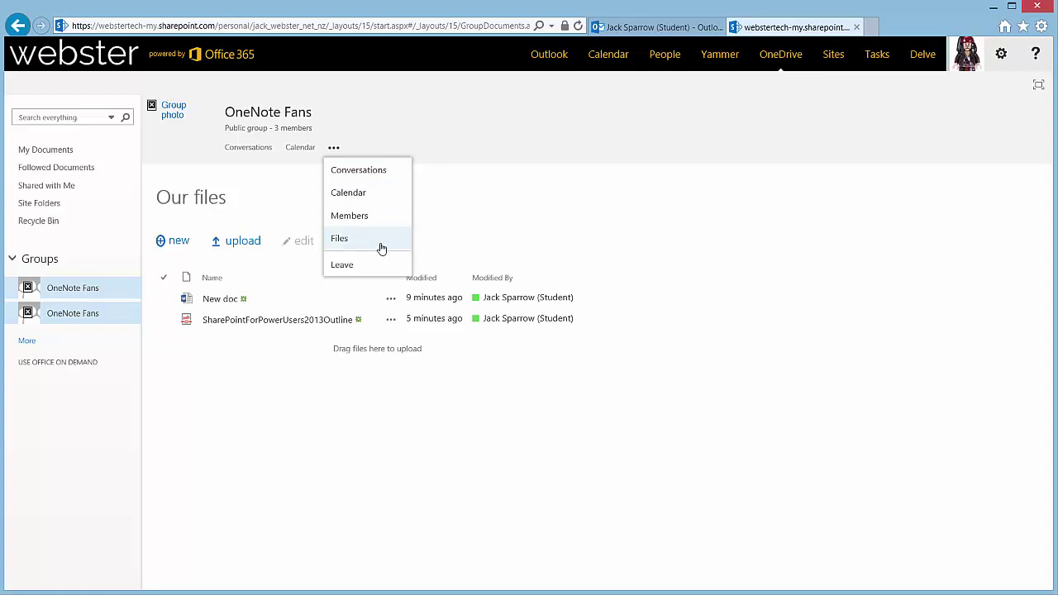
left_click(261, 171)
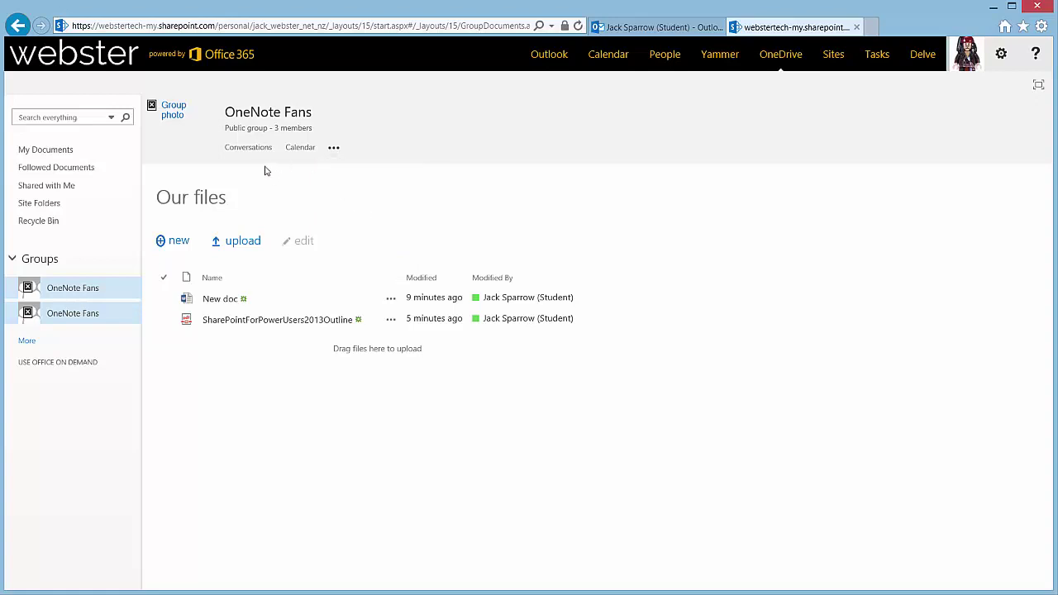
left_click(335, 154)
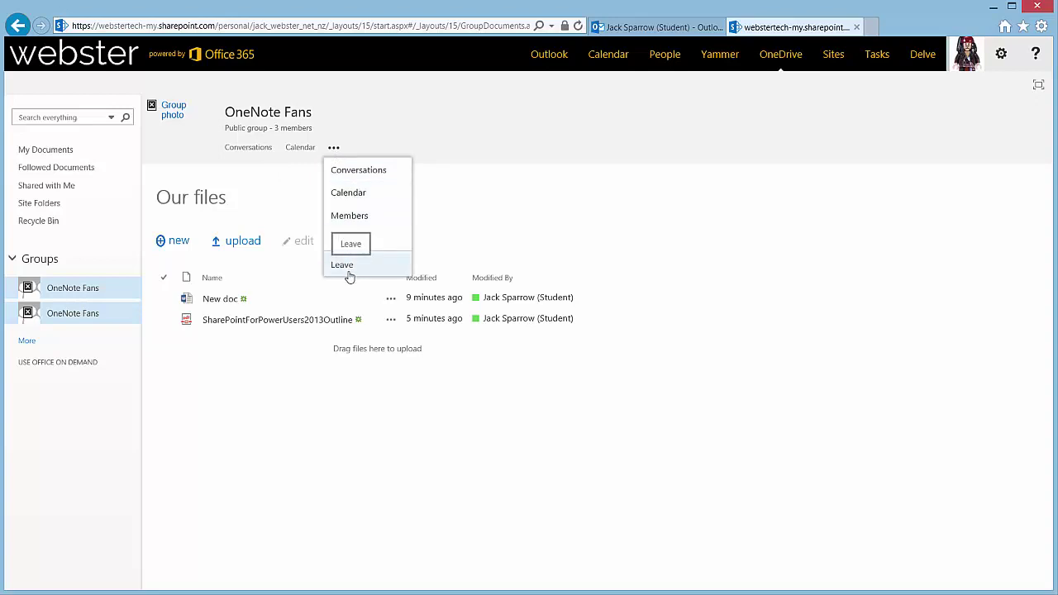
left_click(348, 272)
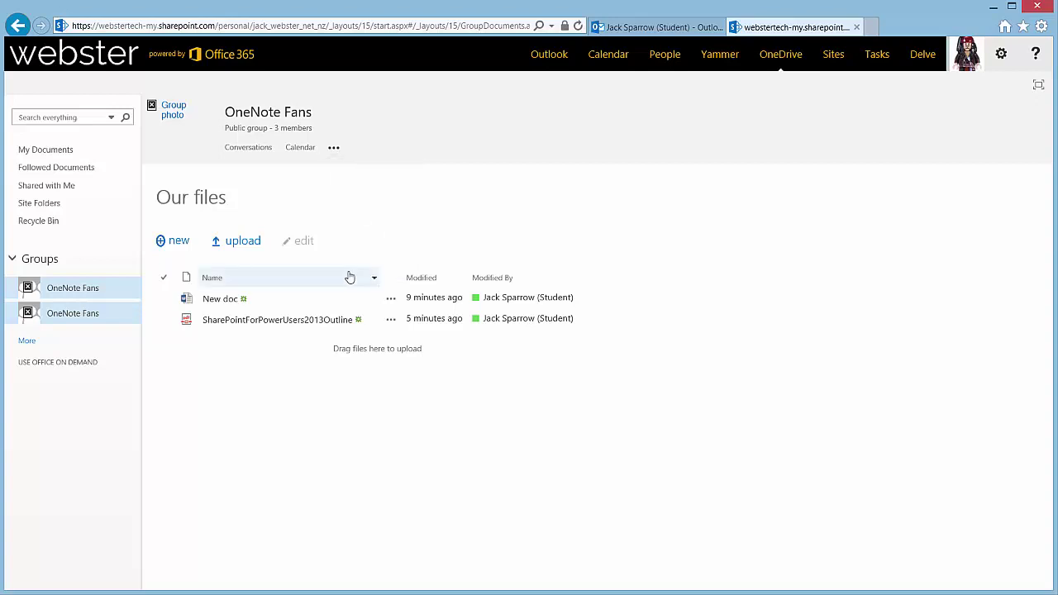
left_click(335, 151)
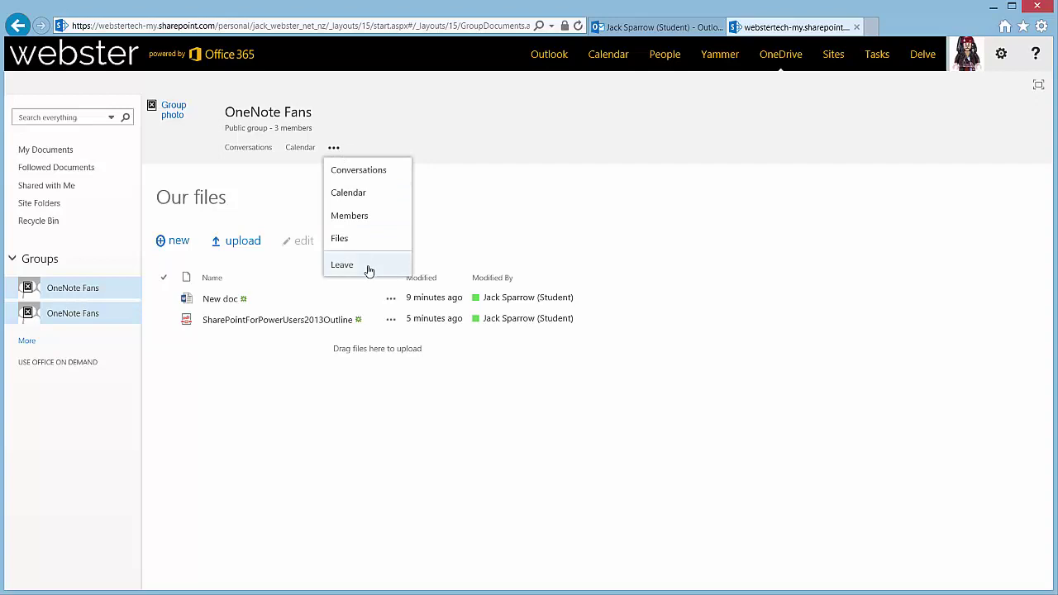
left_click(523, 233)
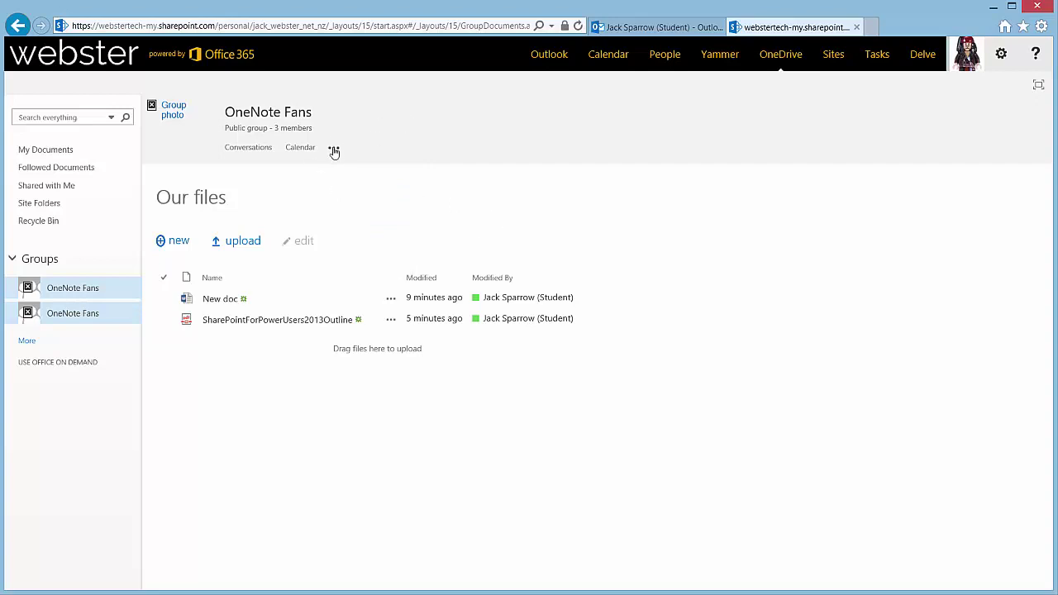
Open the OneNote Fans group's conversations and close the other browser page showing the group's members, discarding its unsaved changes
left_click(335, 150)
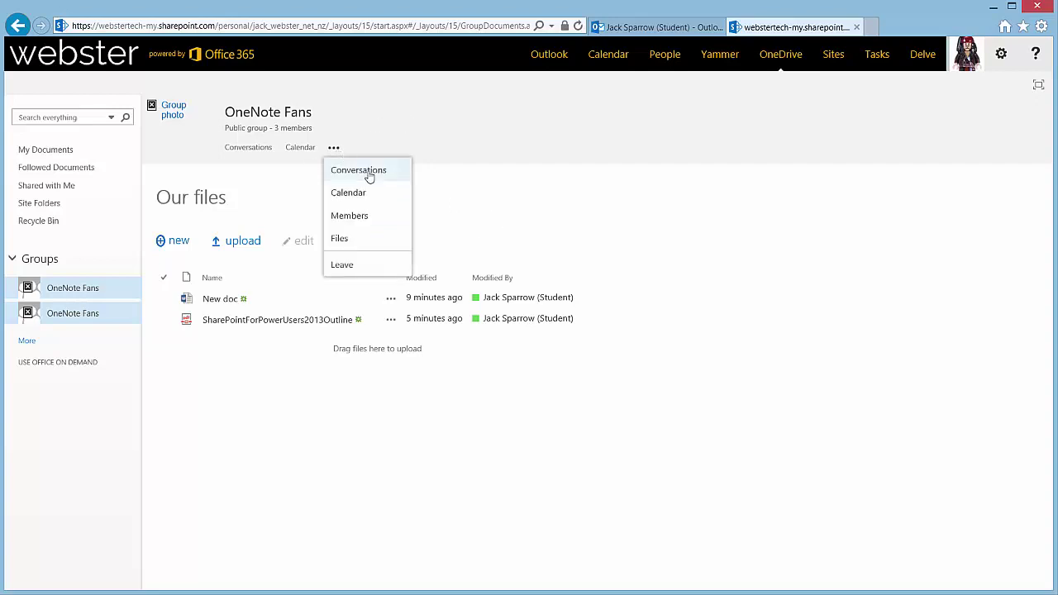
left_click(370, 171)
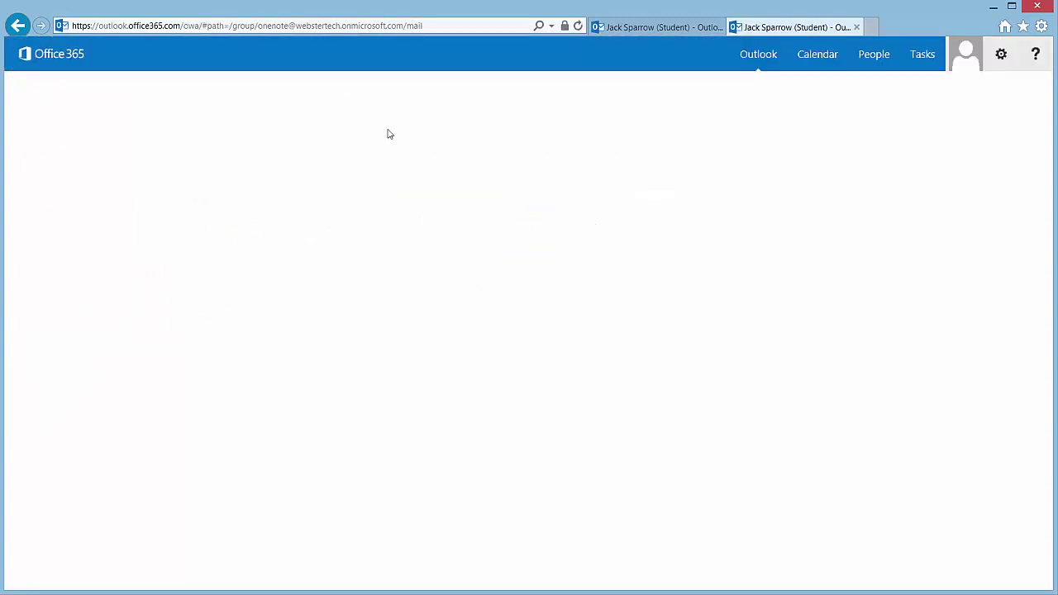
left_click(677, 31)
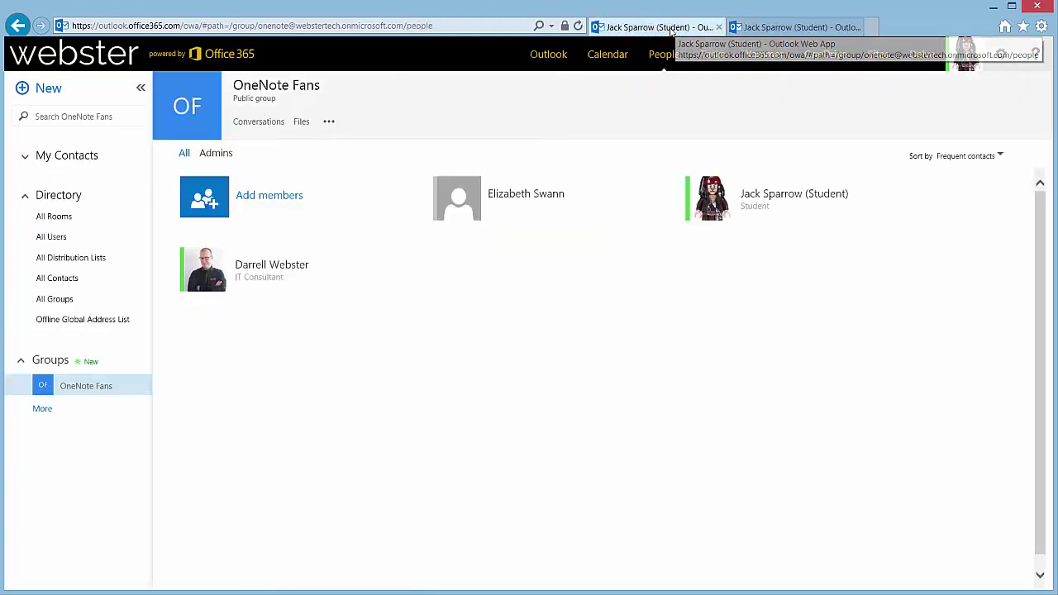
left_click(719, 28)
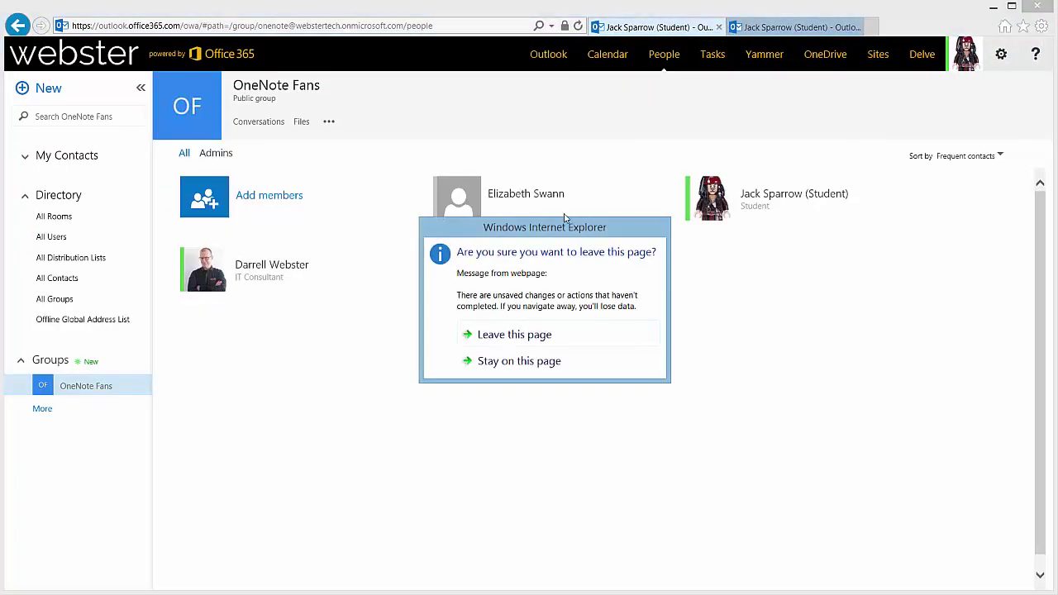
left_click(509, 334)
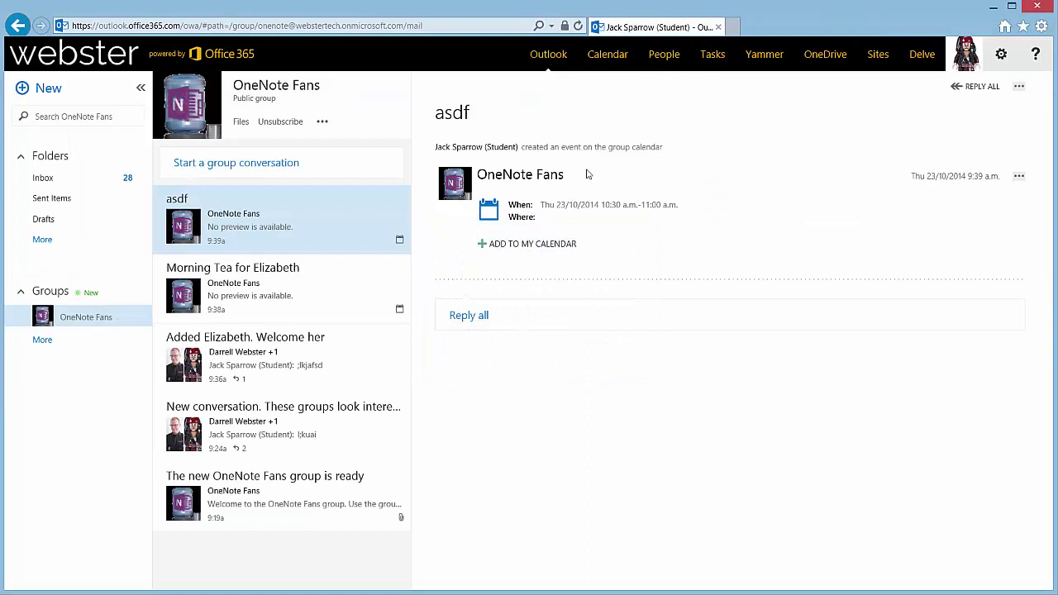
Reply to all on the "asdf" event conversation with "I intend to come" and send it
left_click(234, 165)
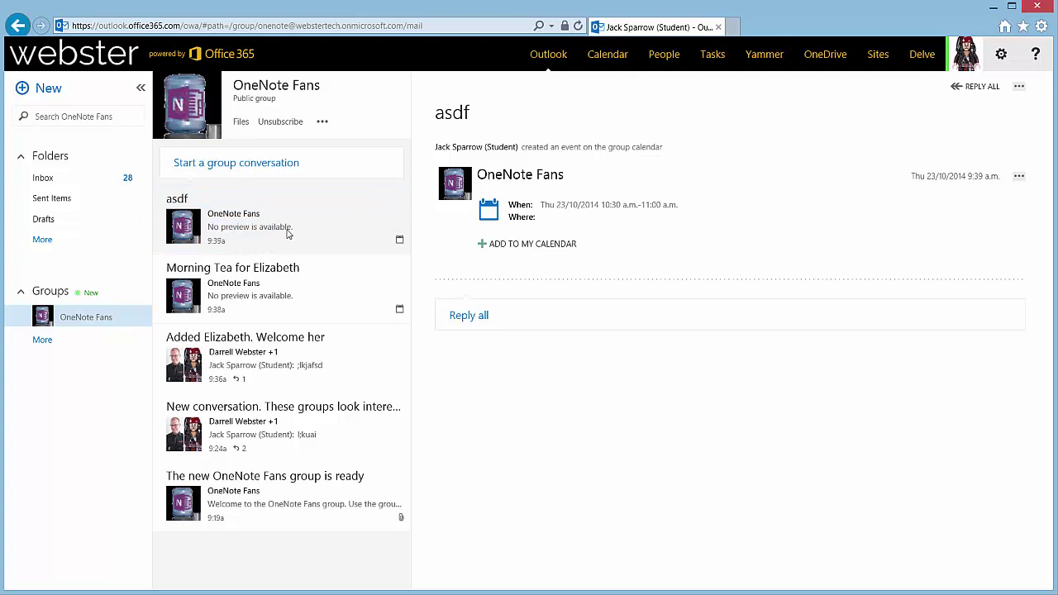
left_click(388, 220)
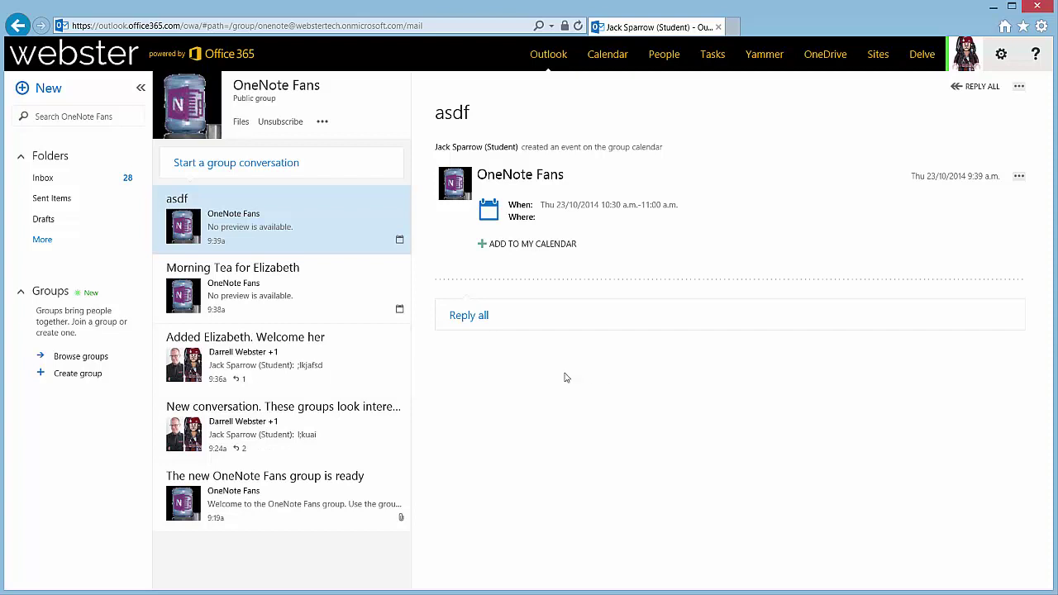
left_click(522, 320)
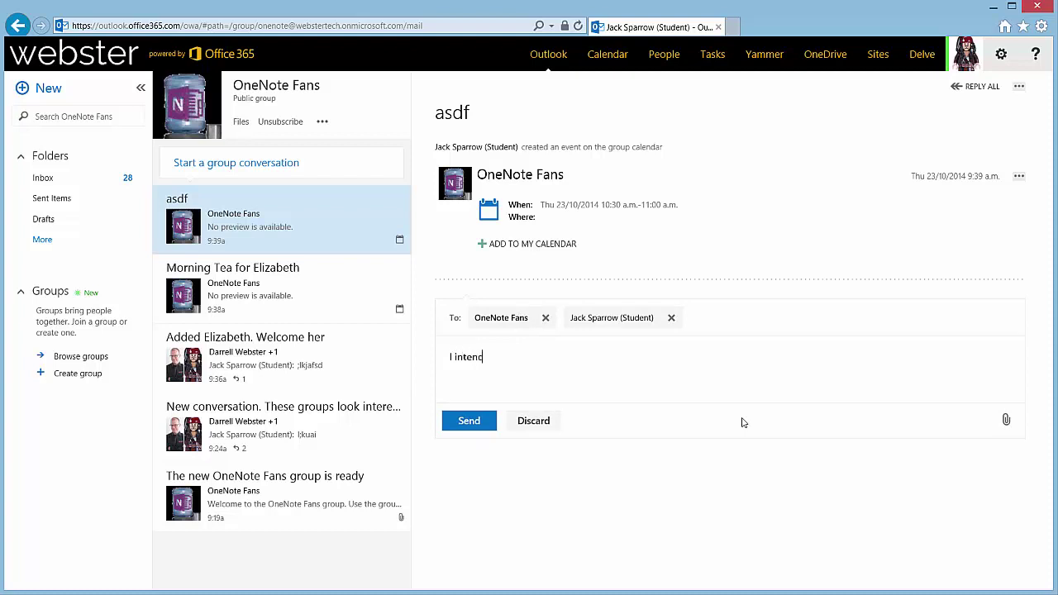
type("I intend to come")
left_click(488, 428)
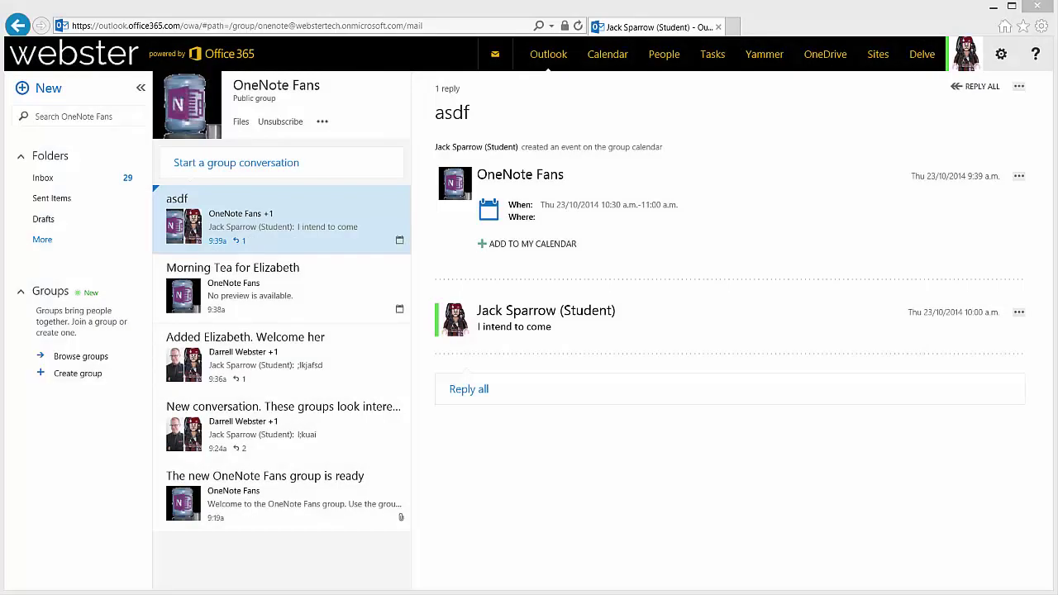
Switch to the other member's Outlook window, close the reminder and load the new activity in the OneNote Fans conversations
left_click(1001, 588)
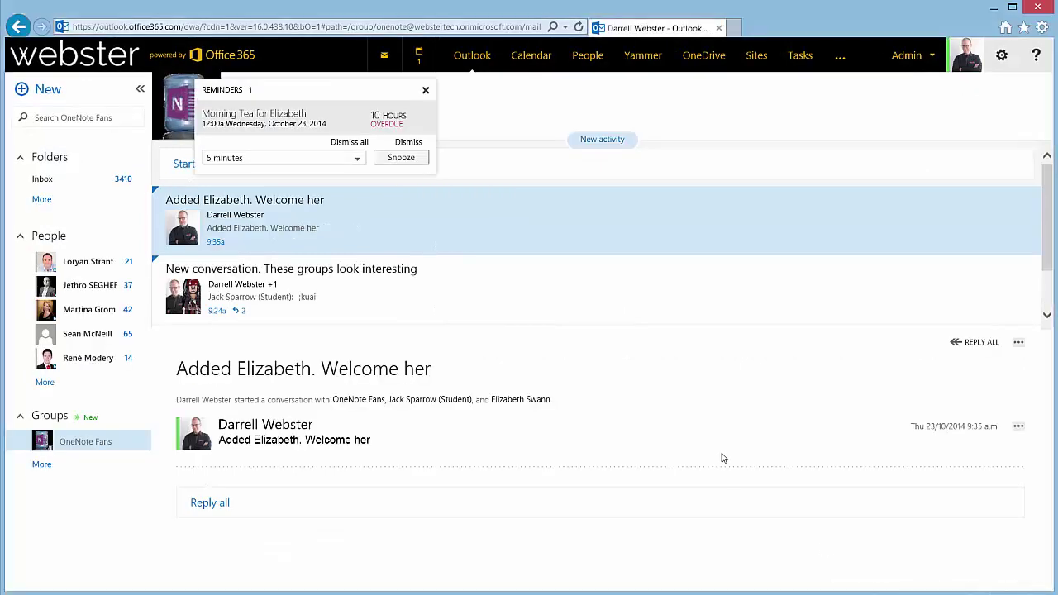
key("Escape")
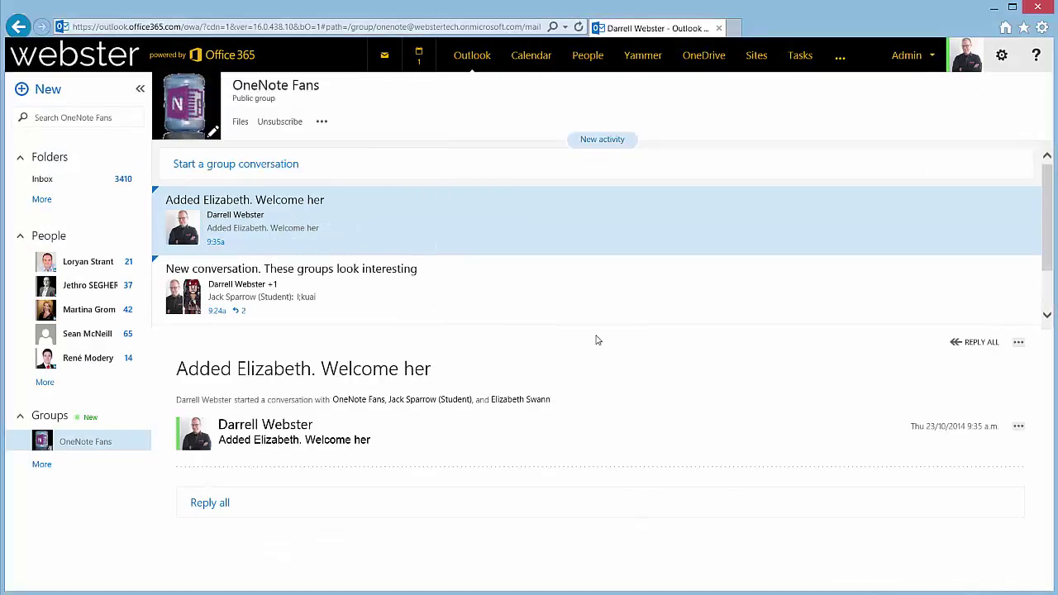
left_click(606, 141)
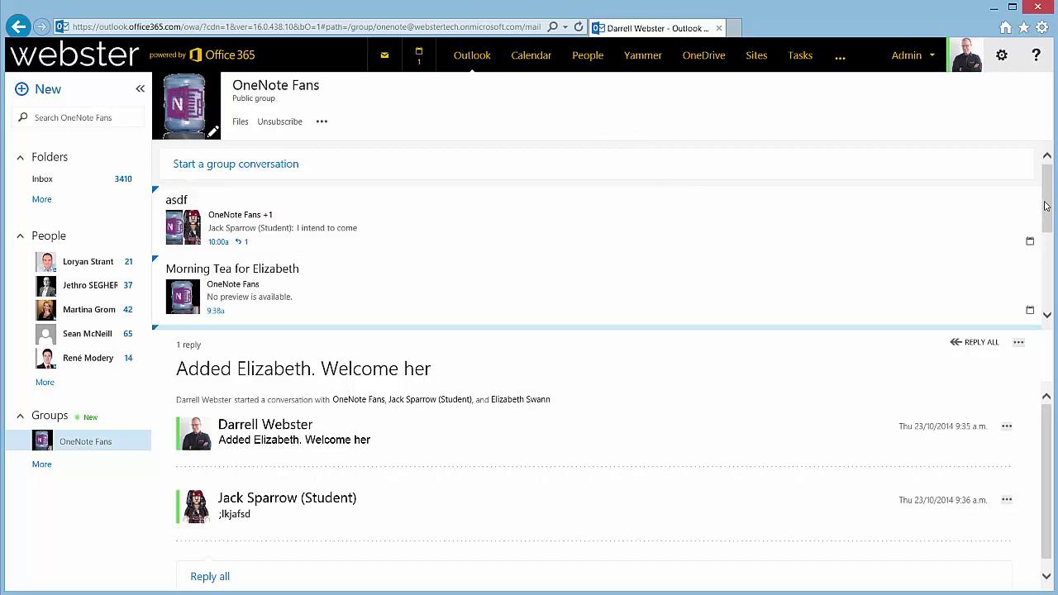
left_click_drag(1048, 206, 1046, 179)
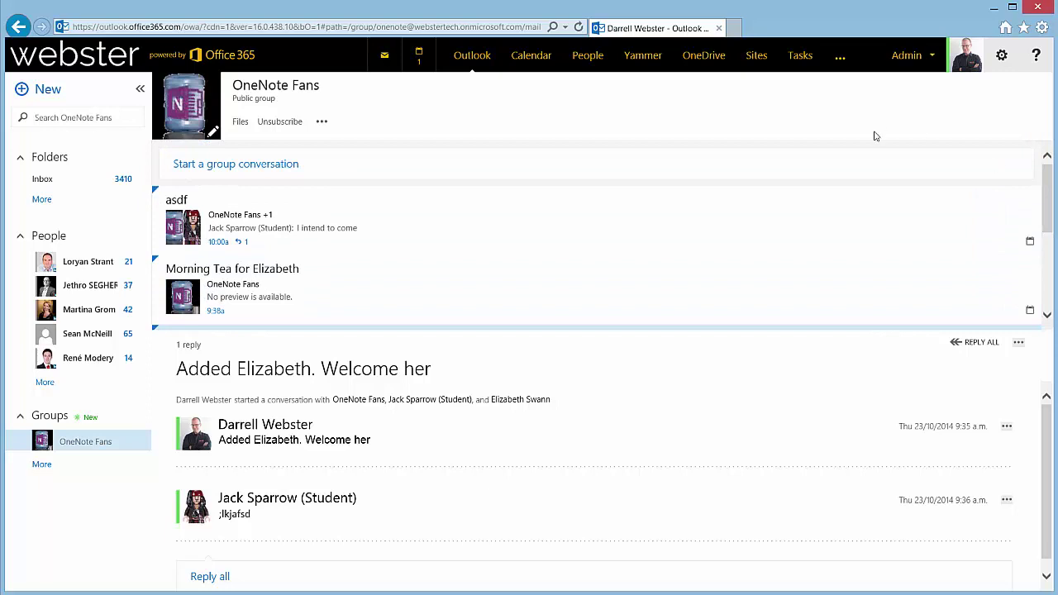